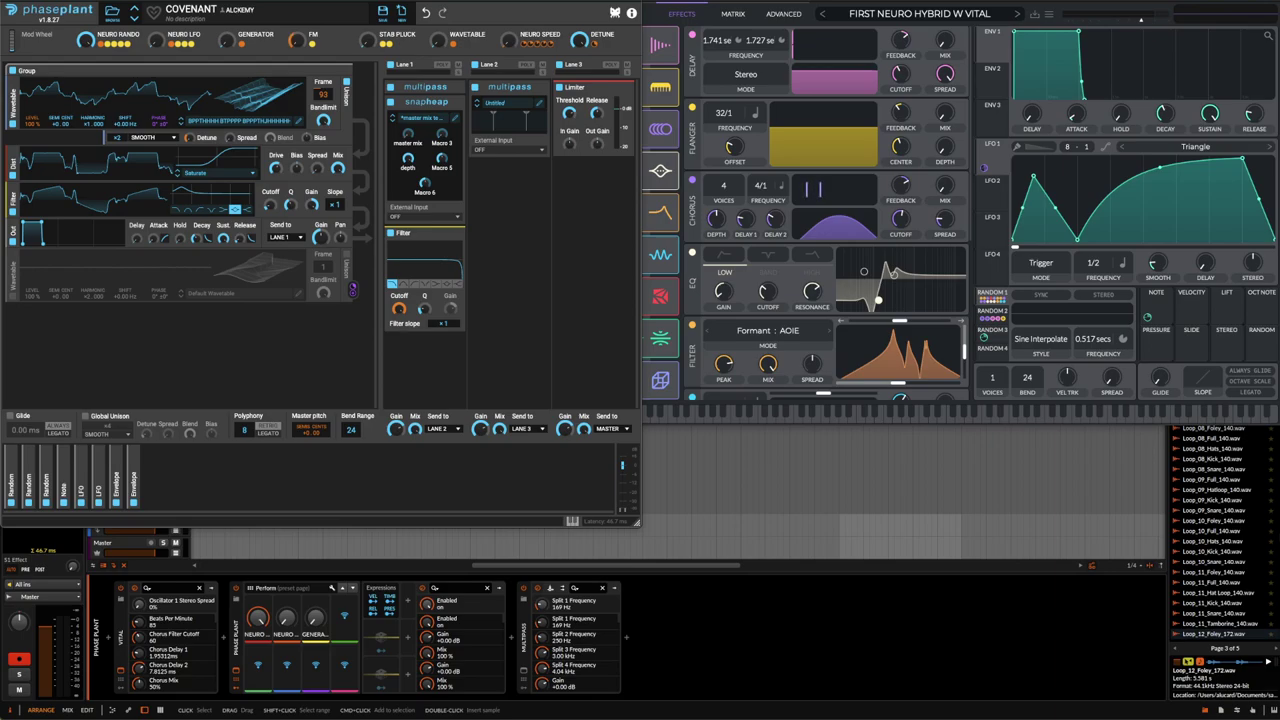
# Switch to the Safari window showing the 'FUNNIEST GAMING MOMENTS+EPIC REMIXES 2022' YouTube video.
pyautogui.press('super+Tab')
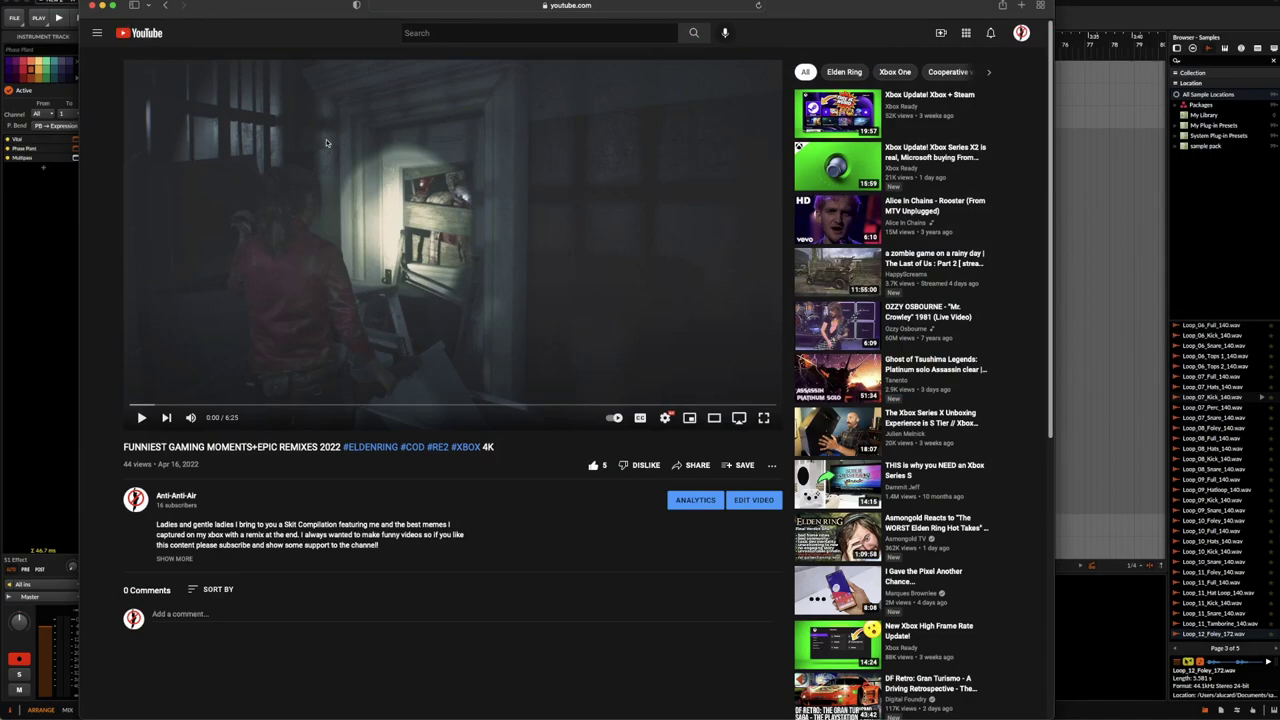
# Jump the YouTube video to 5:58 and play it from there.
pyautogui.click(731, 404)
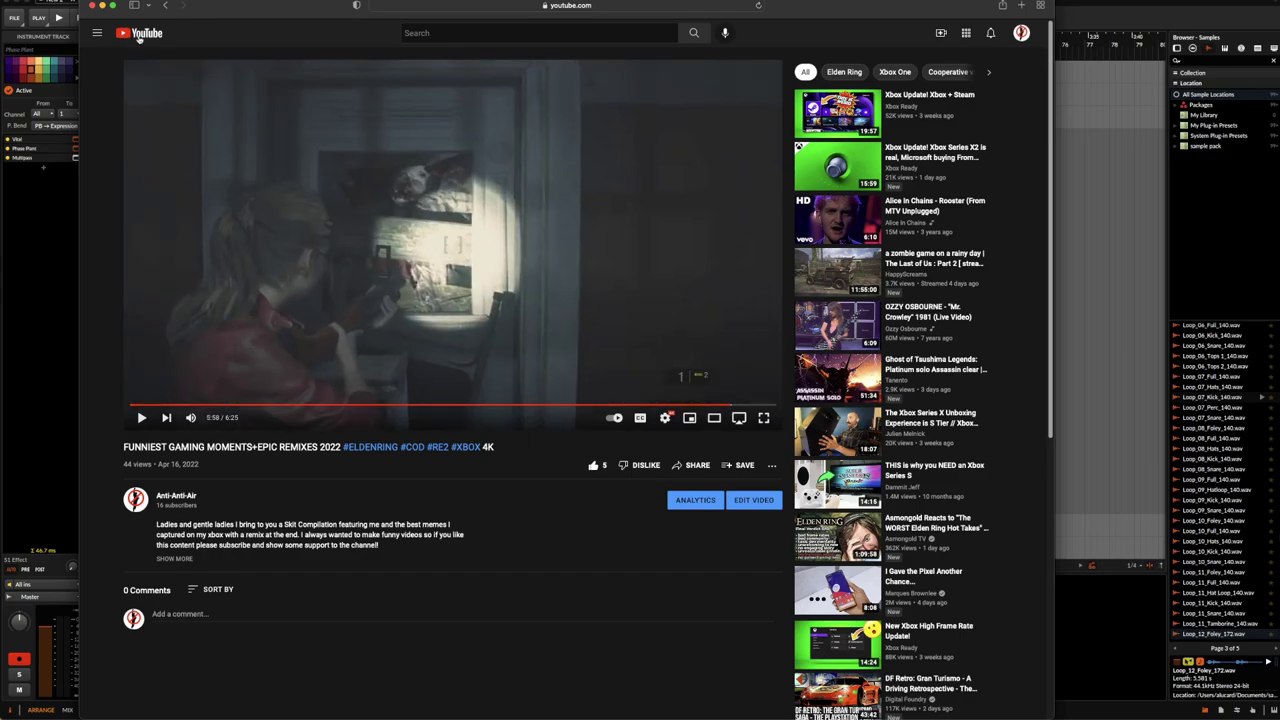
pyautogui.click(93, 6)
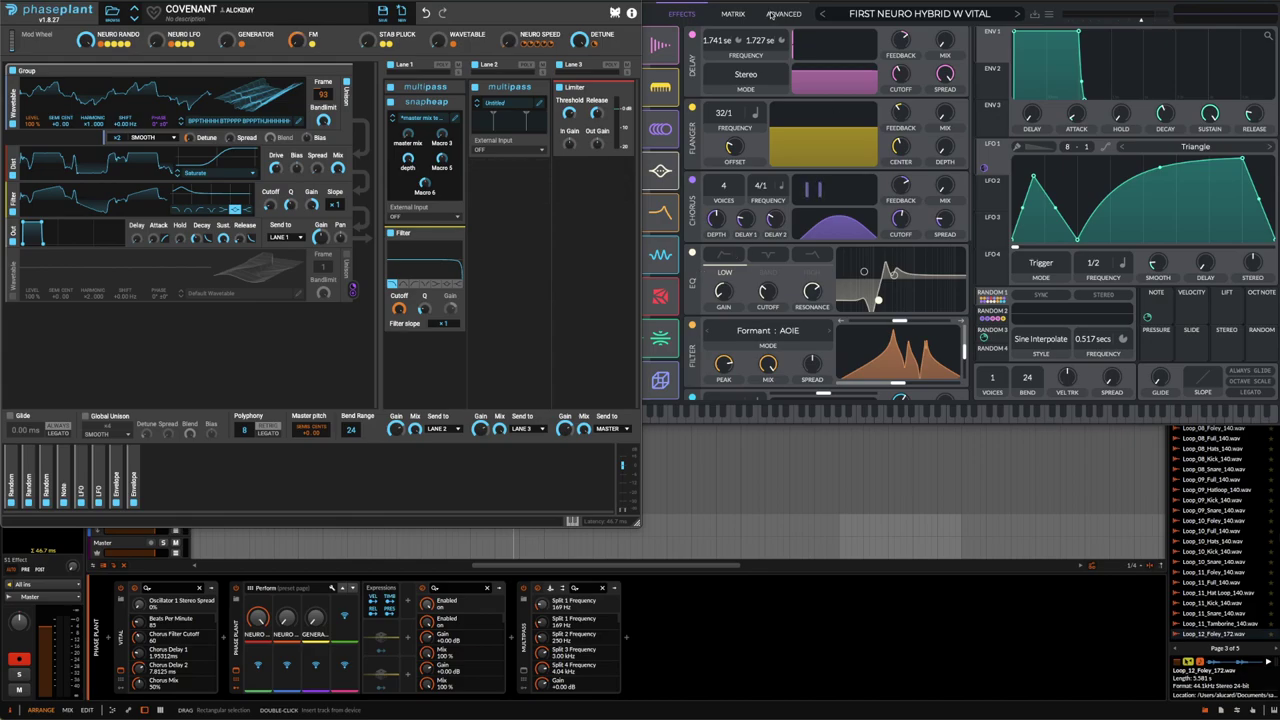
# Bring Vital forward, review oscillator 1's spectral and waveform warp modes, then show the modulation matrix.
pyautogui.click(766, 7)
pyautogui.click(636, 15)
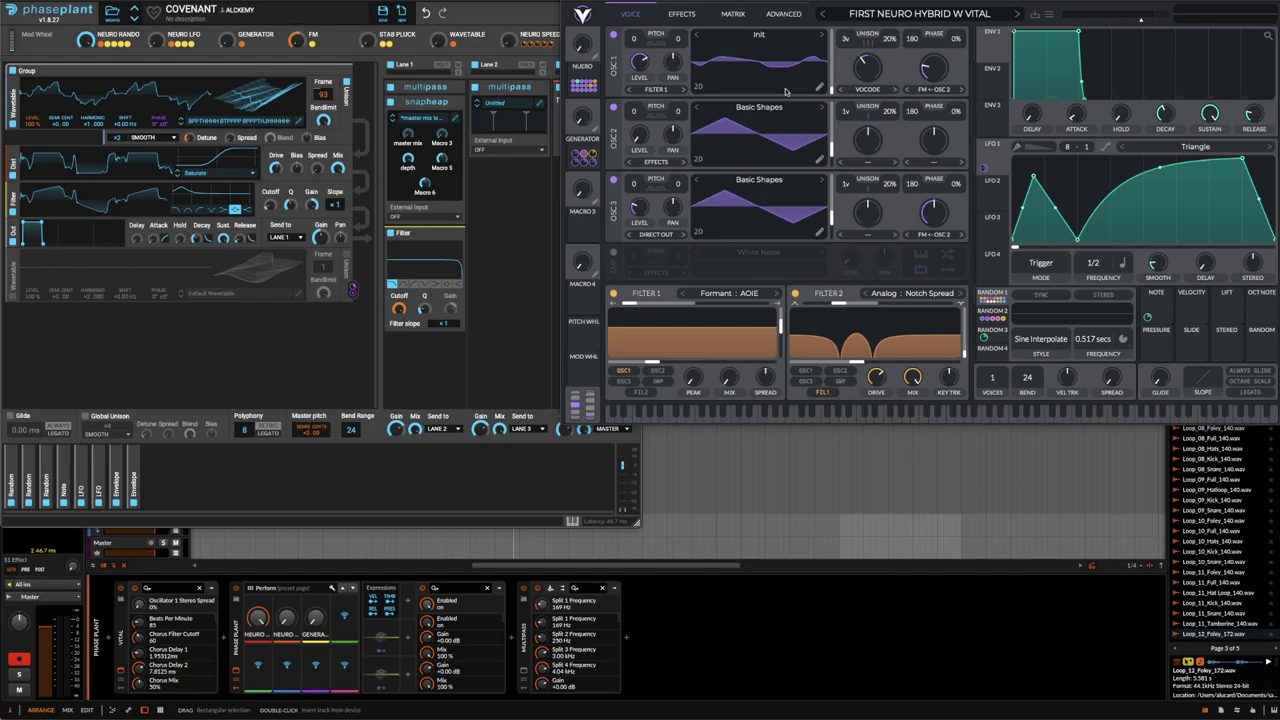
pyautogui.click(872, 89)
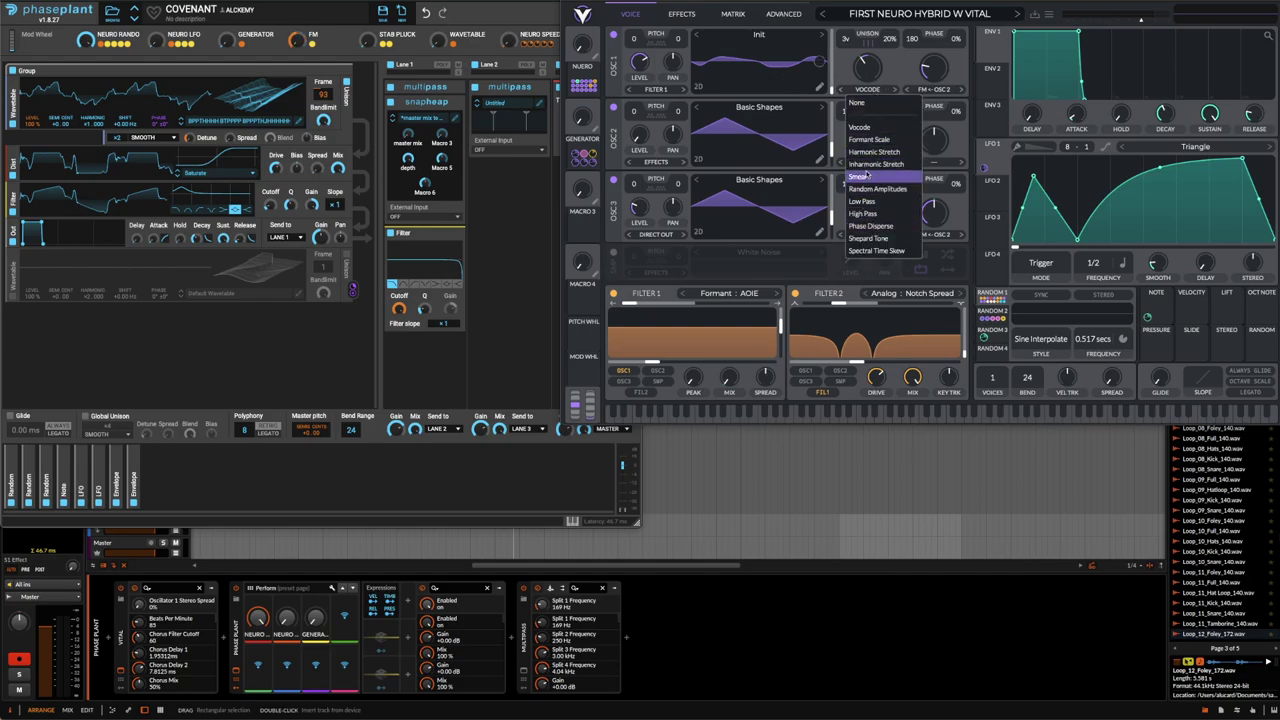
pyautogui.click(892, 52)
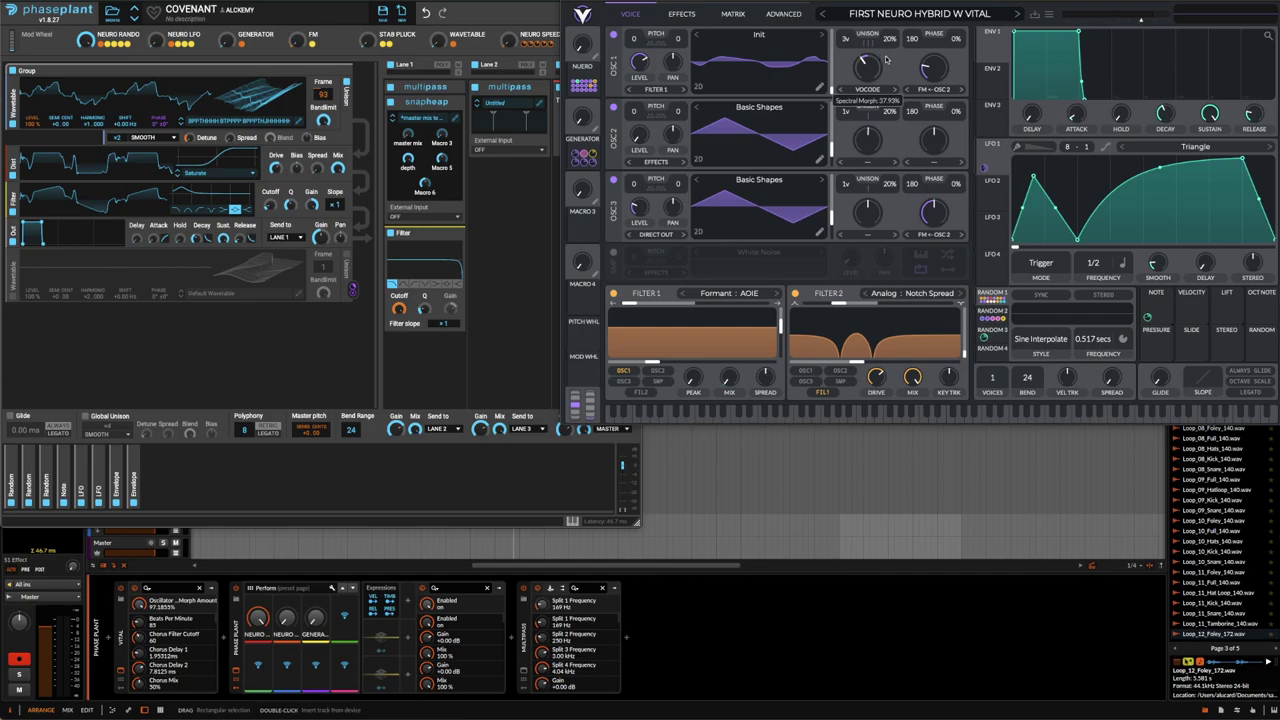
pyautogui.click(934, 89)
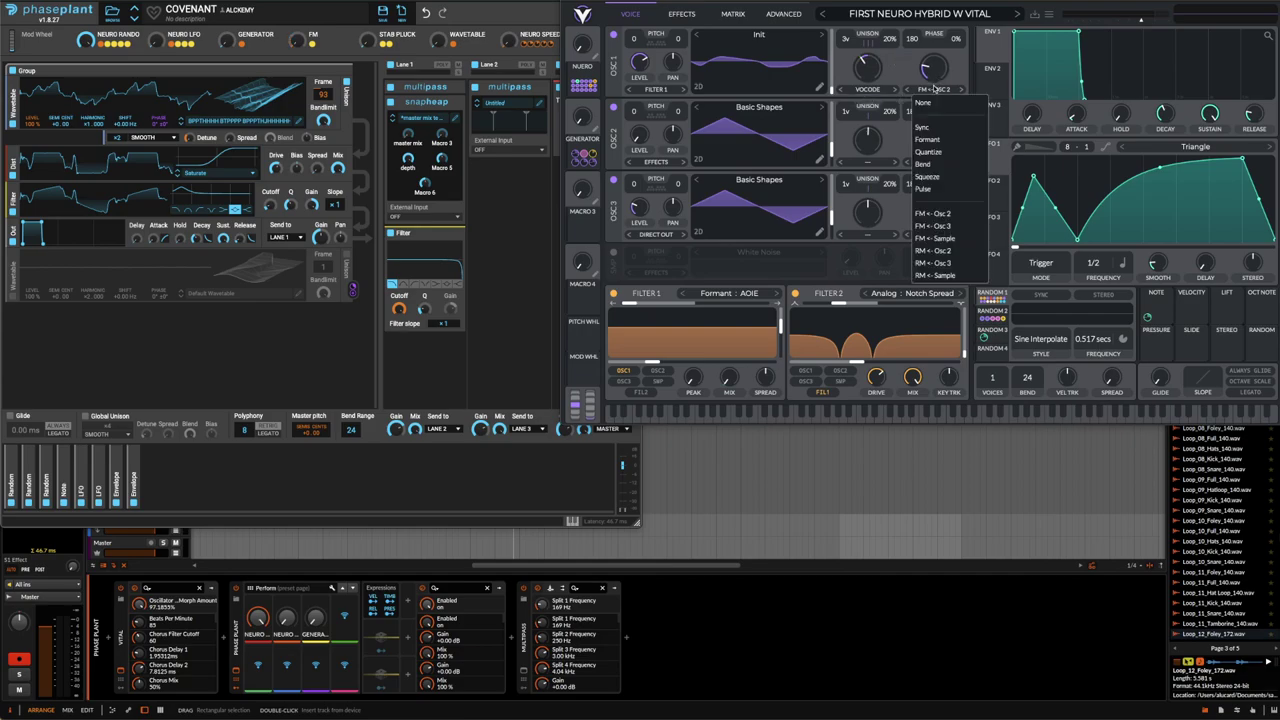
pyautogui.click(900, 80)
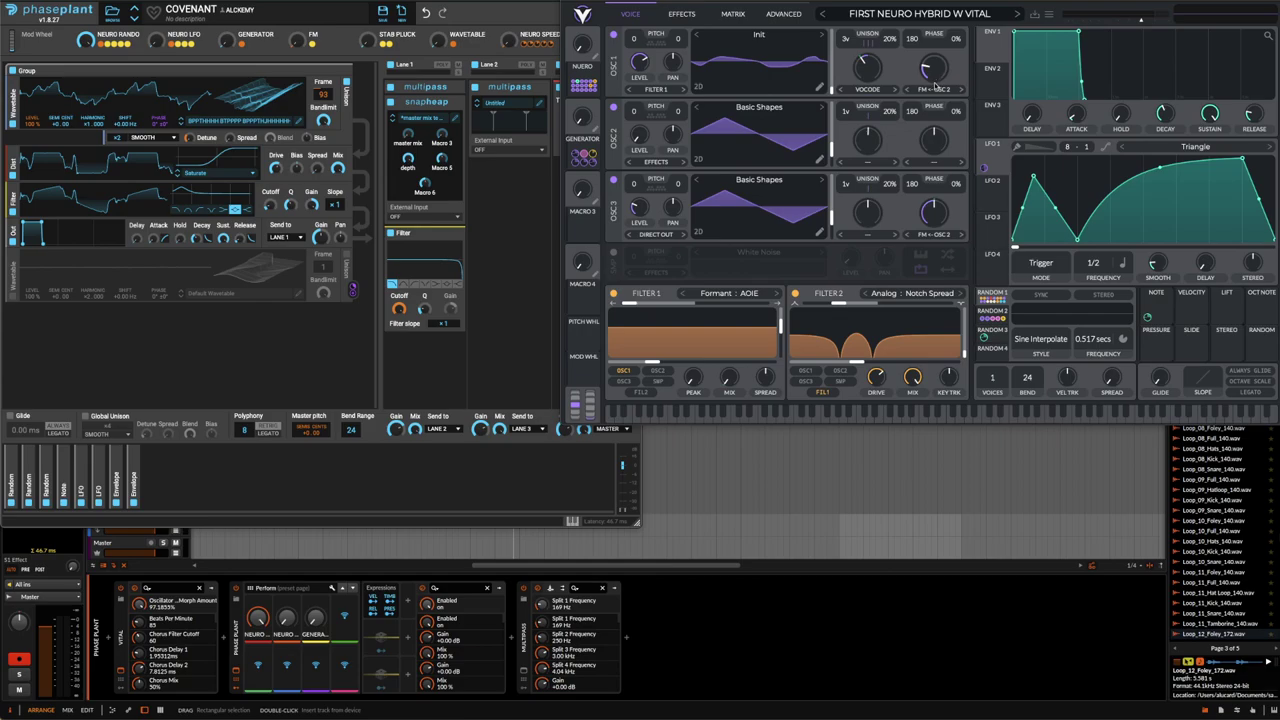
pyautogui.click(690, 15)
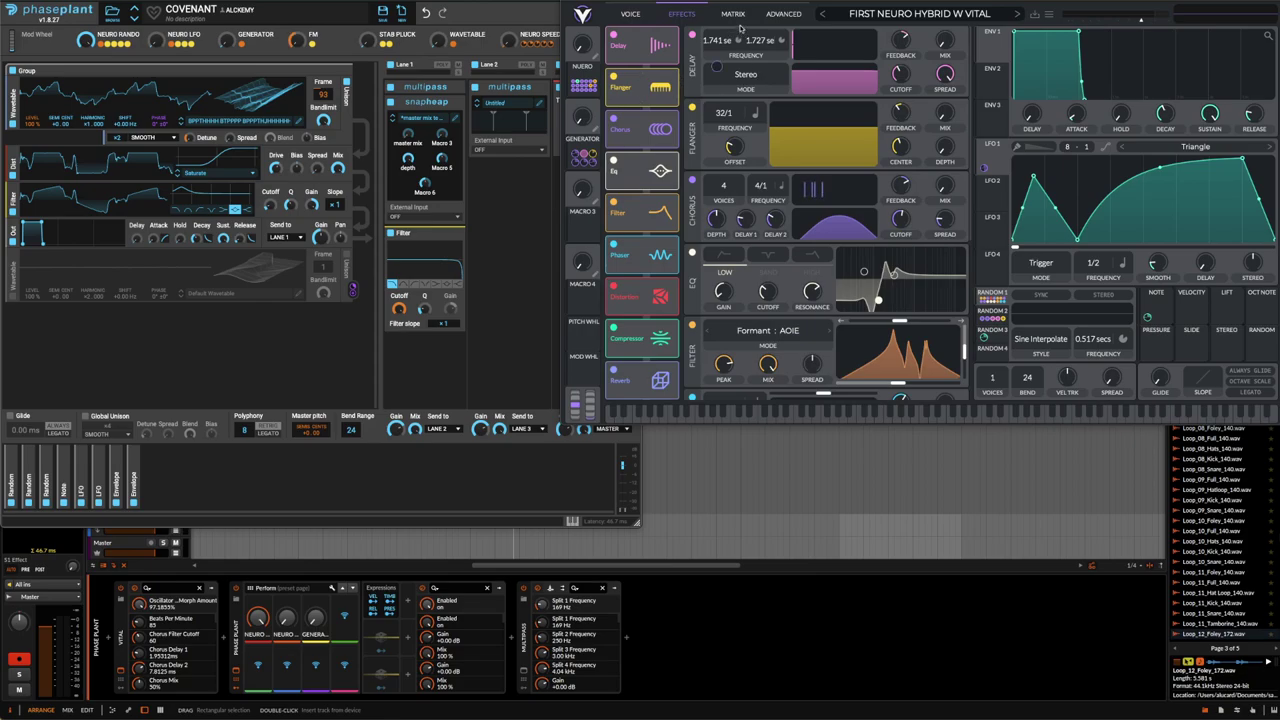
pyautogui.click(734, 15)
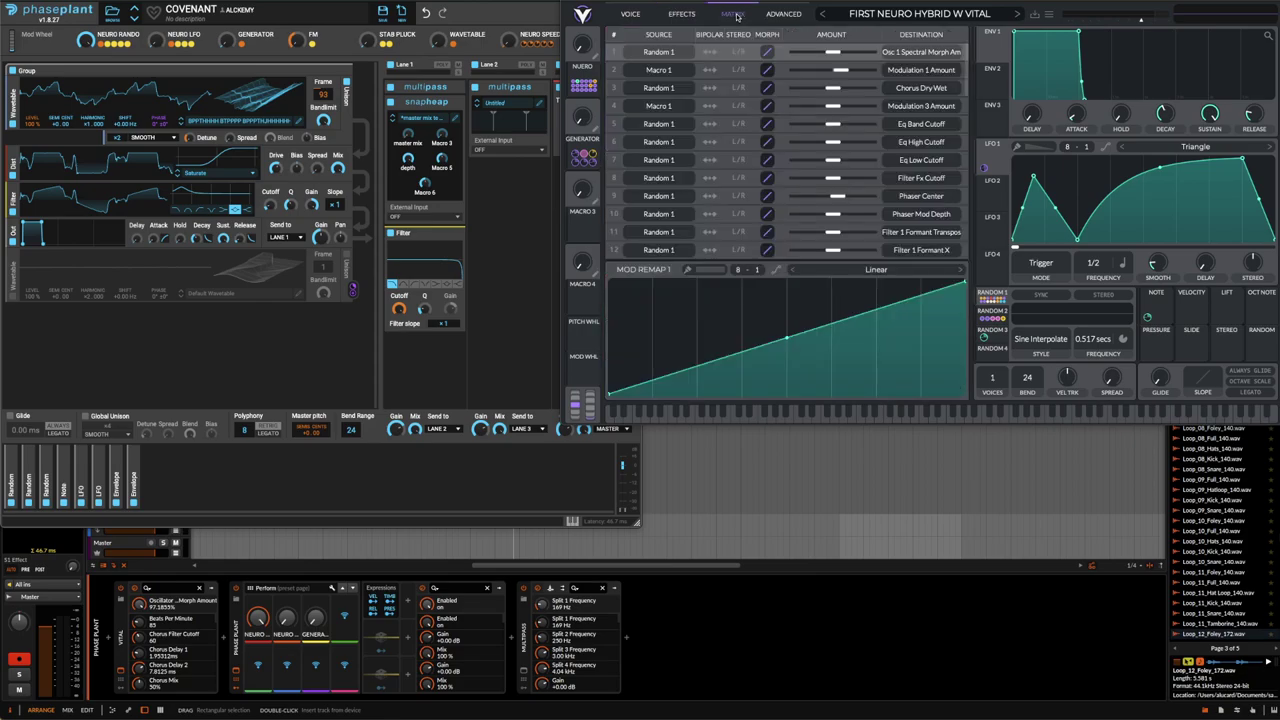
# Turn the first mod remap curve into a triangle peaking mid-way, then show the Advanced page.
pyautogui.doubleClick(713, 325)
pyautogui.moveTo(713, 325); pyautogui.dragTo(697, 287)
pyautogui.moveTo(831, 285); pyautogui.dragTo(851, 393)
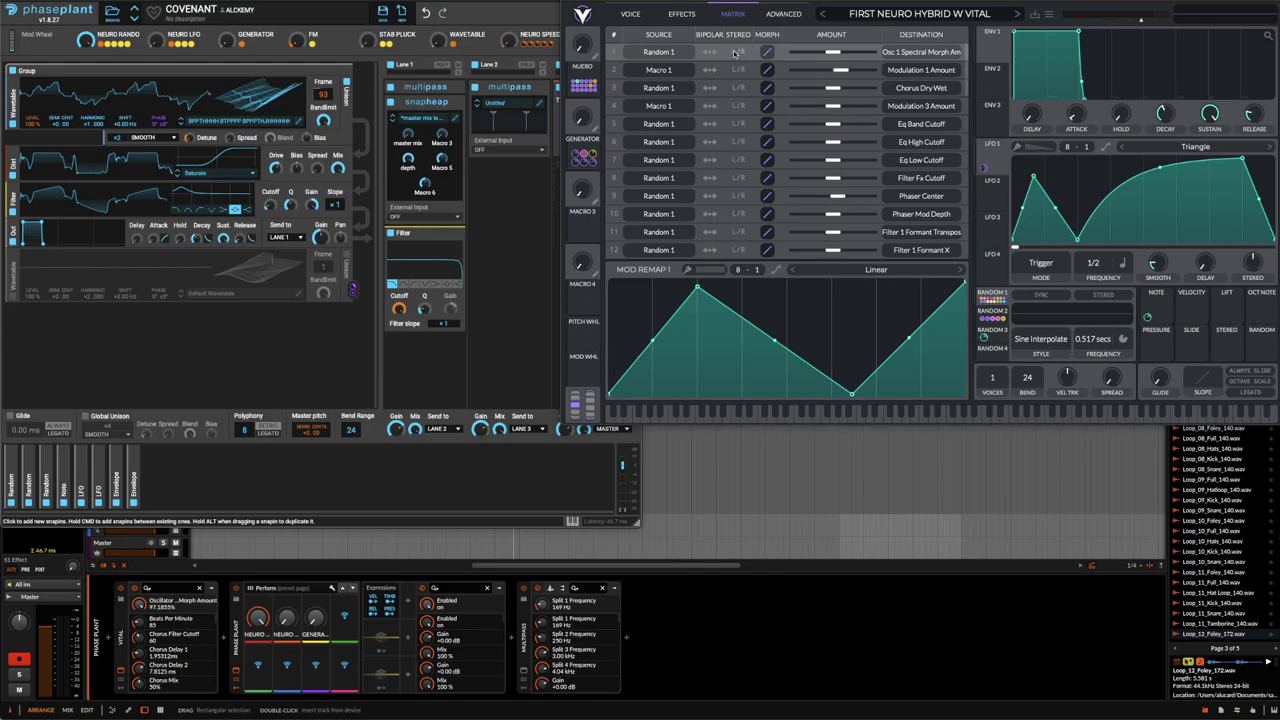
pyautogui.click(785, 15)
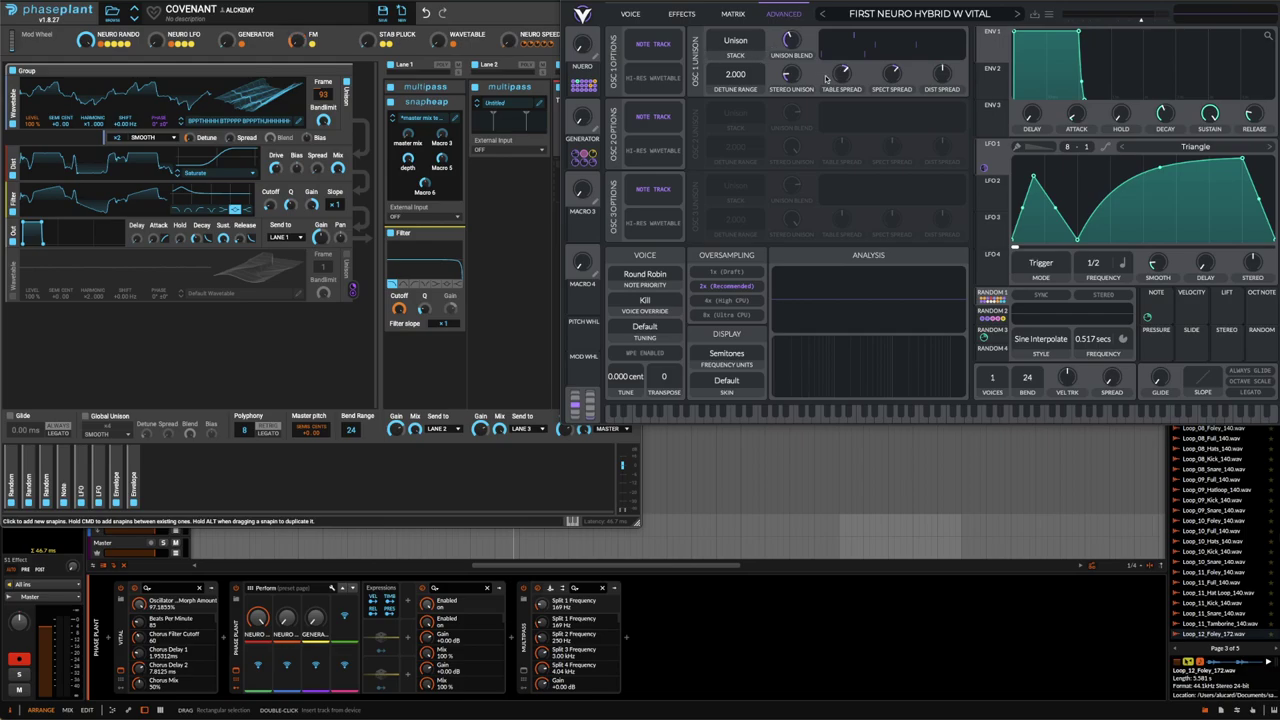
# Increase oscillator 1's table spread and set its wave frame to about 117.7.
pyautogui.moveTo(838, 82); pyautogui.dragTo(941, 52)
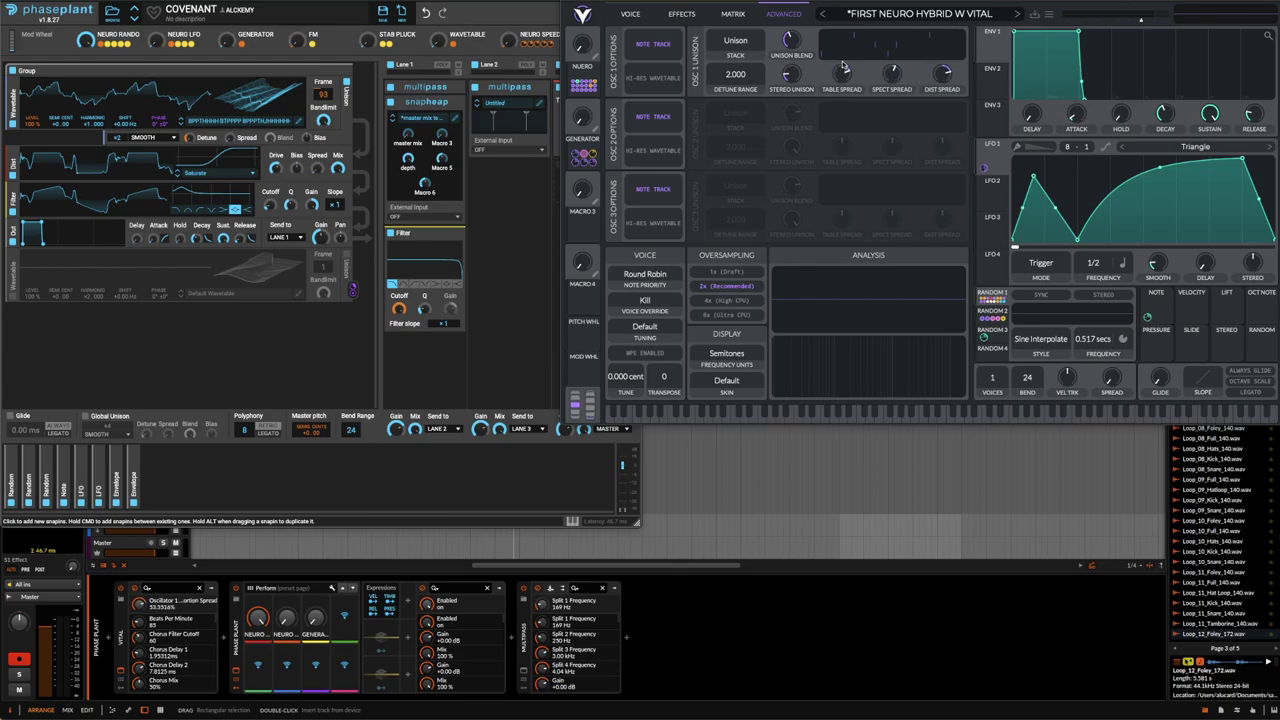
pyautogui.click(632, 16)
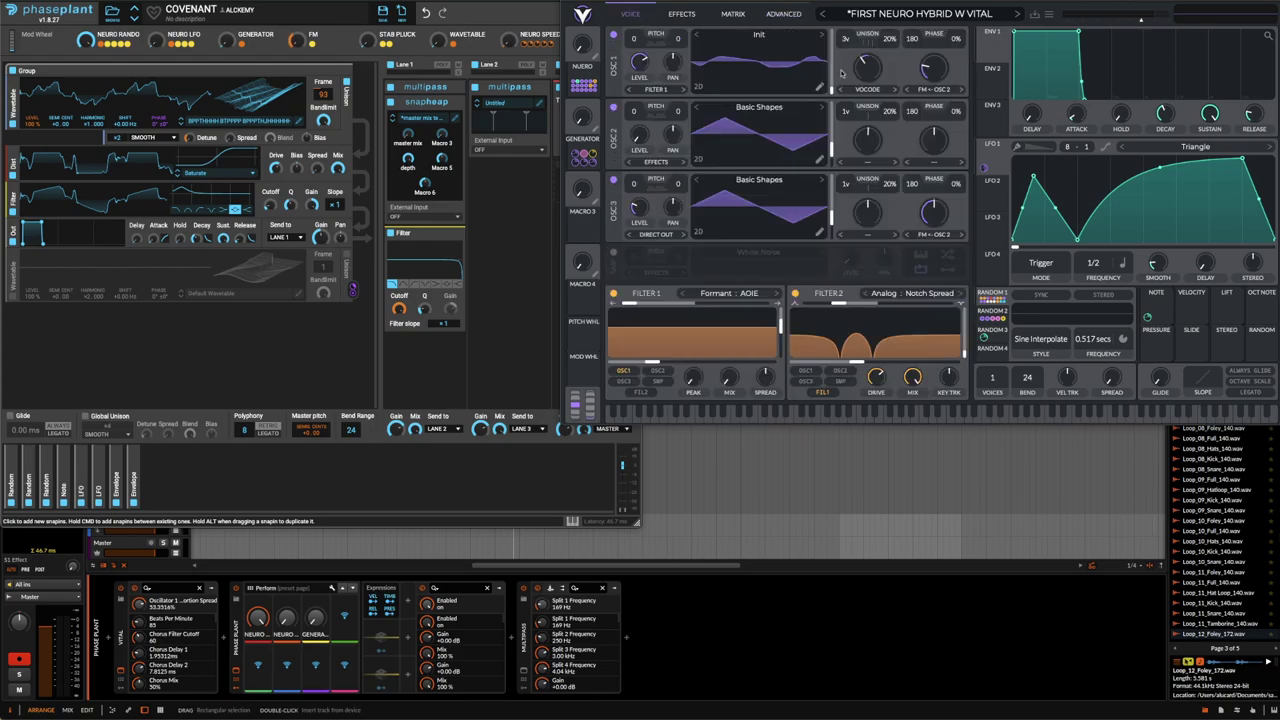
pyautogui.click(780, 15)
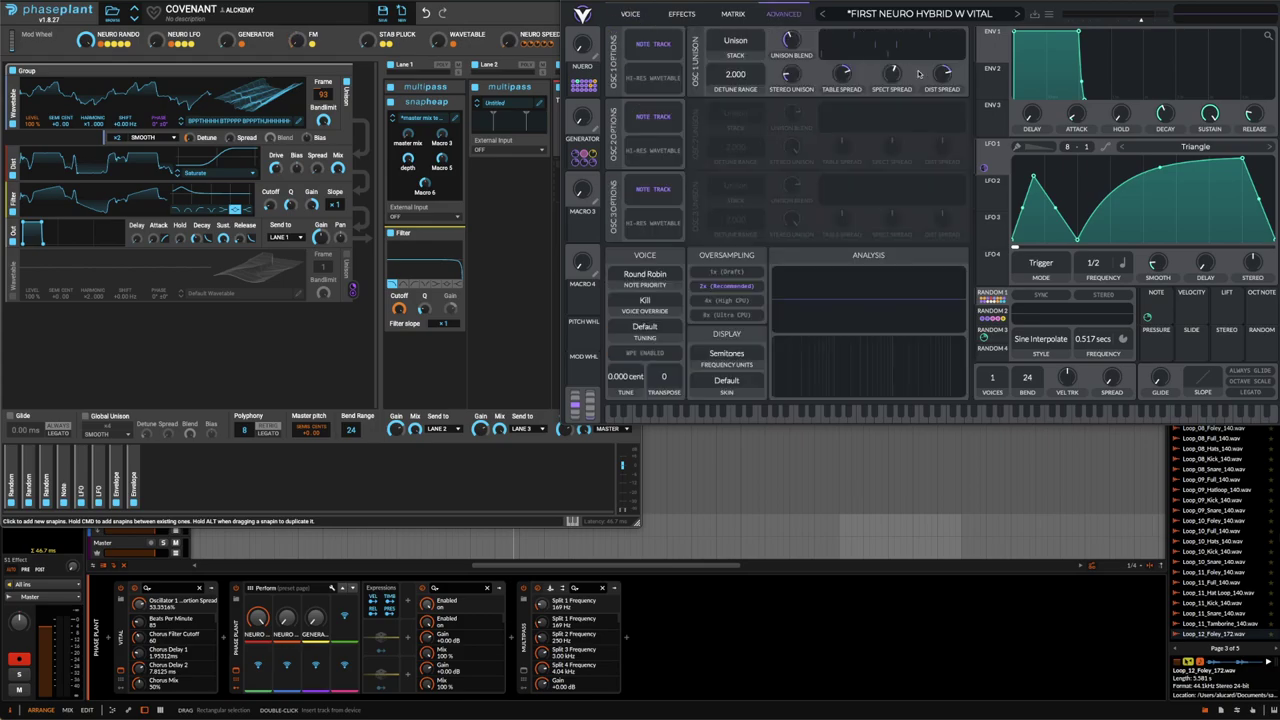
pyautogui.click(845, 72)
pyautogui.click(634, 15)
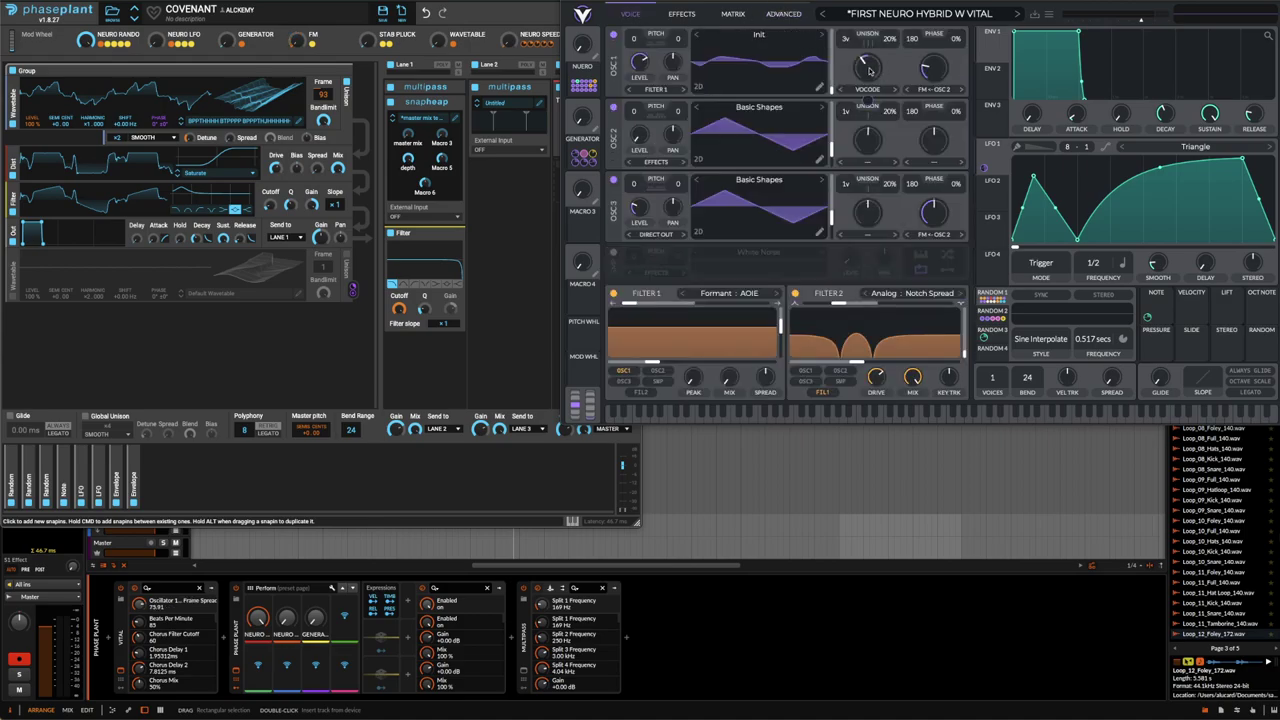
pyautogui.moveTo(832, 90); pyautogui.dragTo(829, 93)
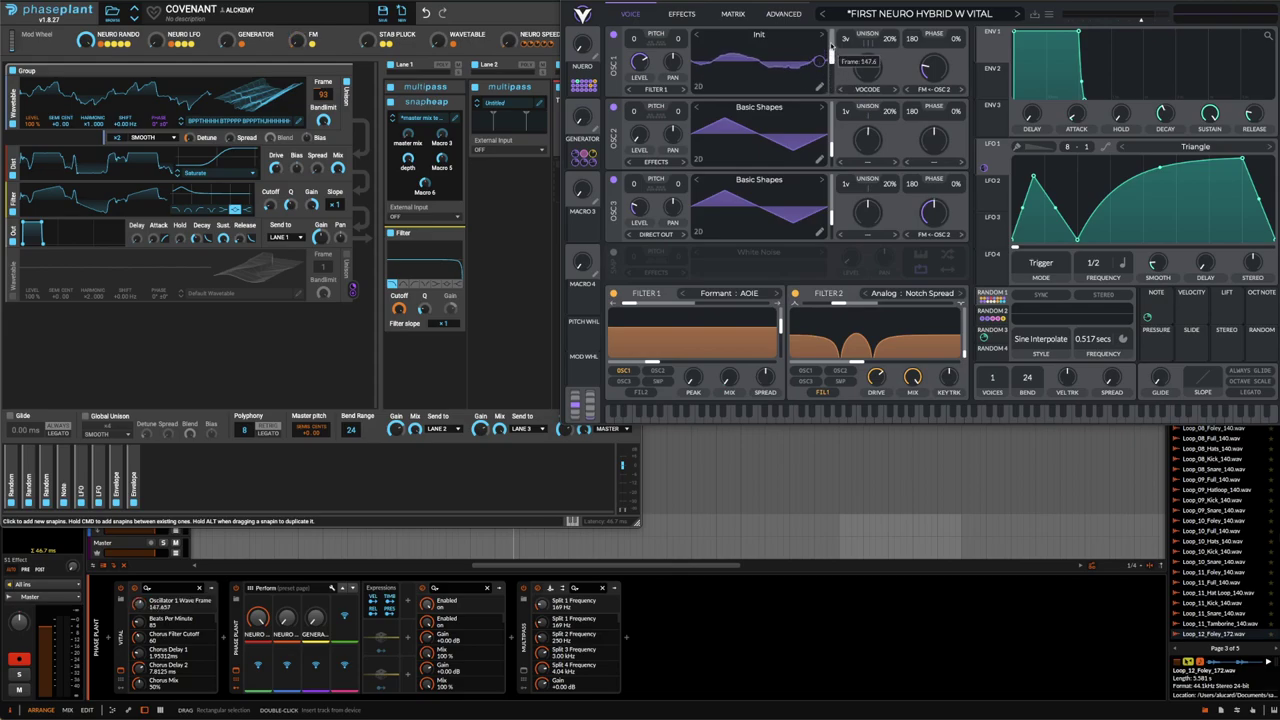
pyautogui.moveTo(831, 44); pyautogui.dragTo(830, 63)
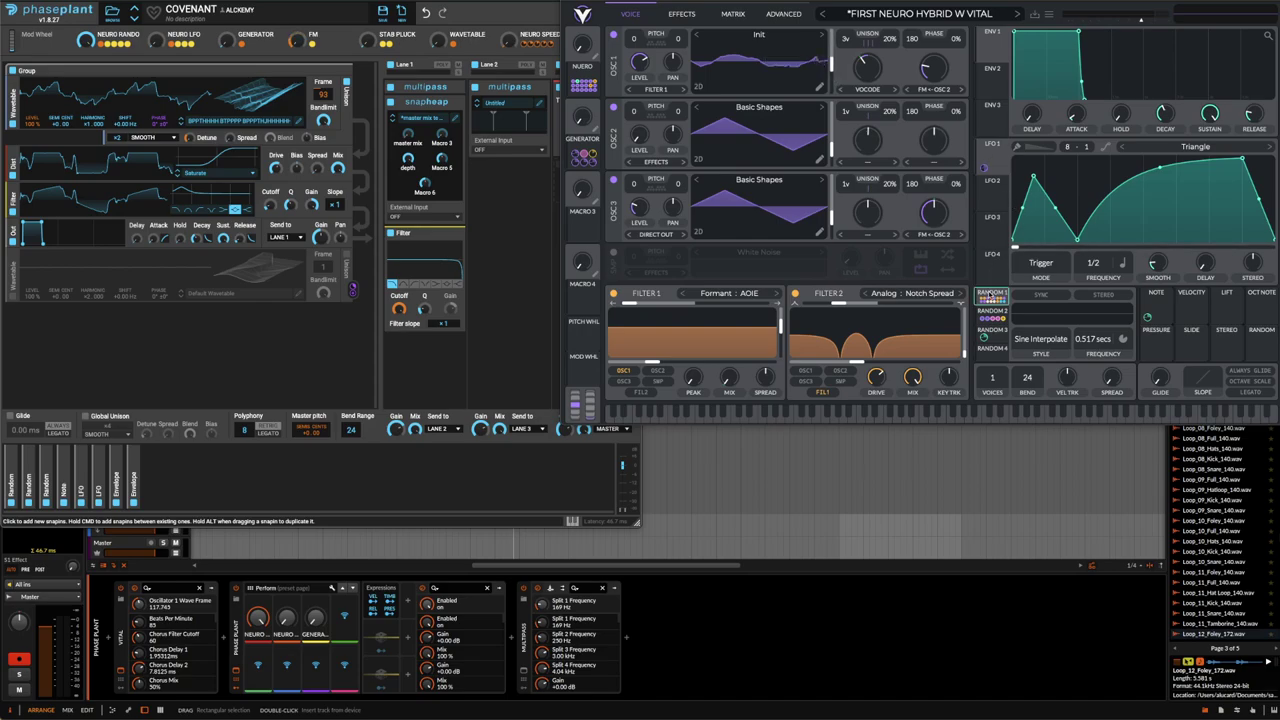
# Review Random 1's style options, then switch to Vital's Advanced page.
pyautogui.click(1044, 340)
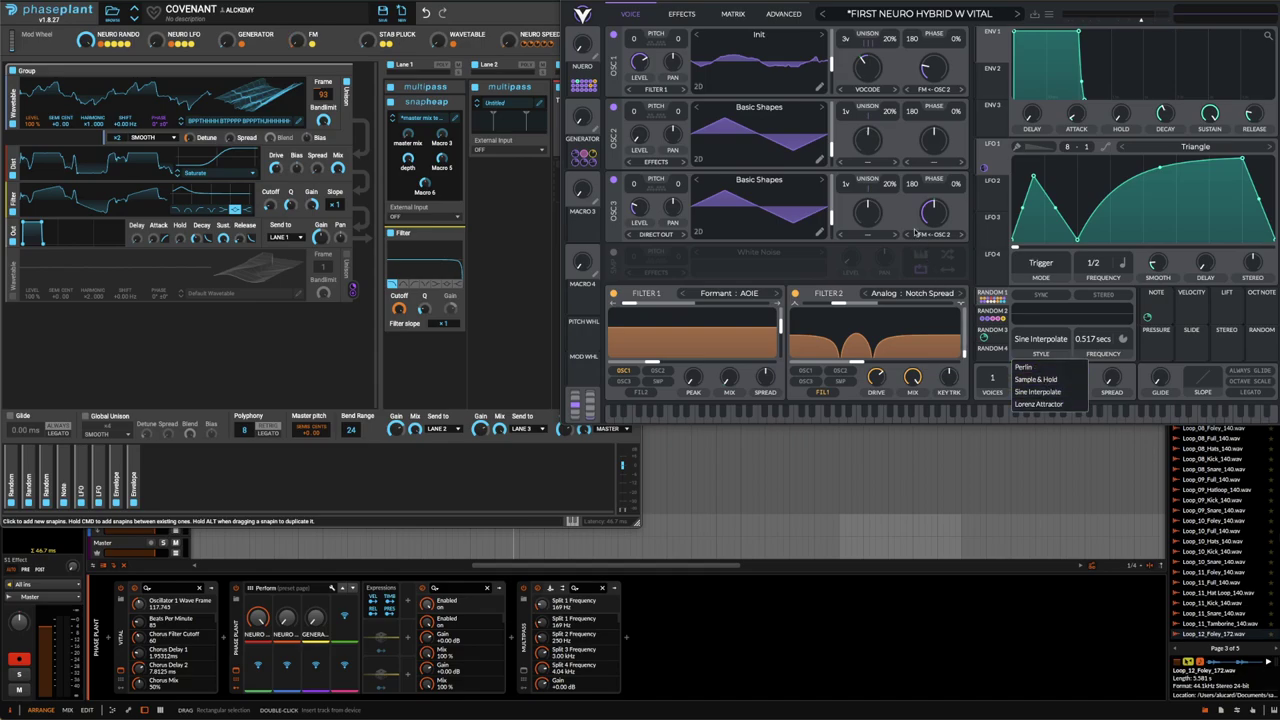
pyautogui.click(782, 14)
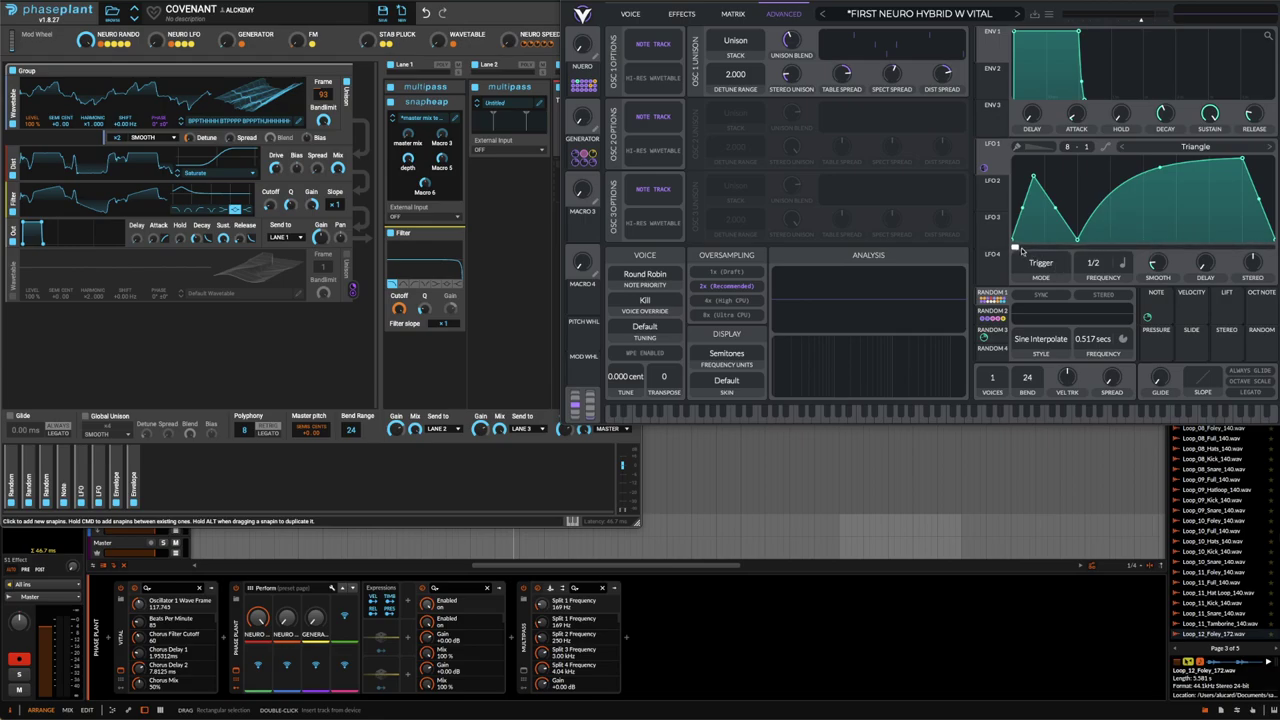
# Scrub LFO 1's phase, return to Vital's Voice page, and bring Phase Plant forward.
pyautogui.moveTo(1018, 248); pyautogui.dragTo(1144, 258)
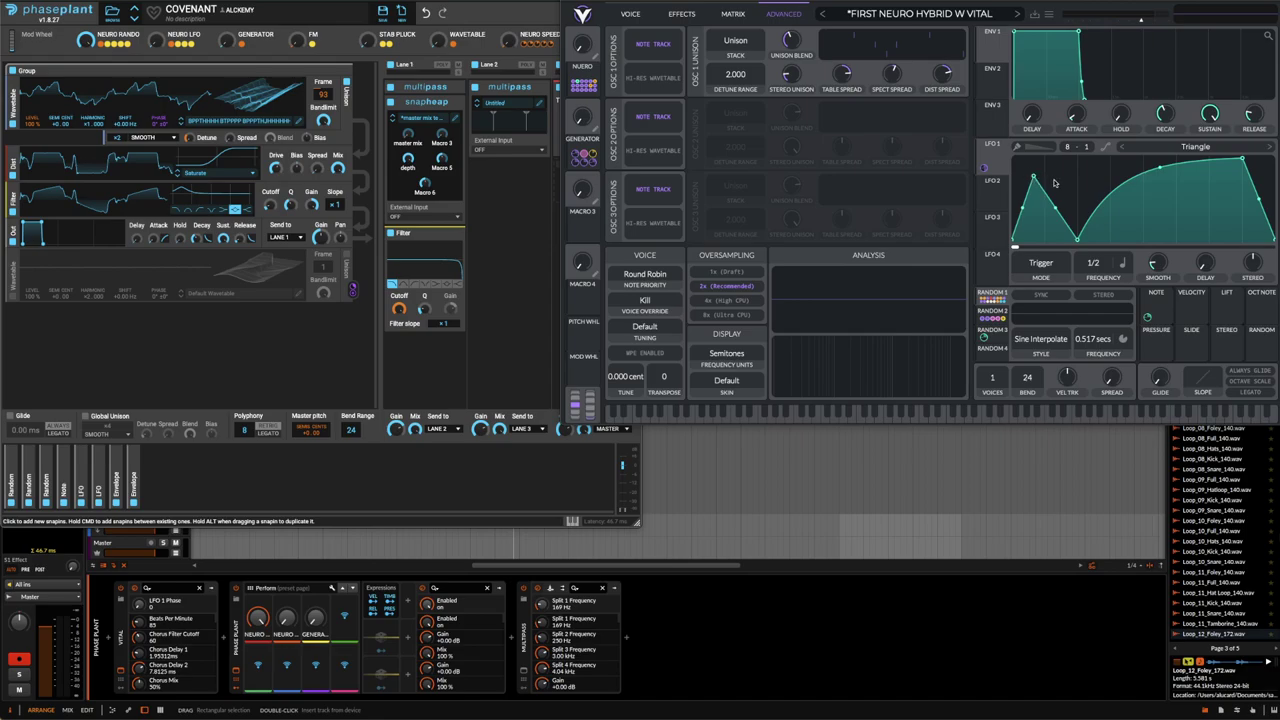
pyautogui.click(630, 16)
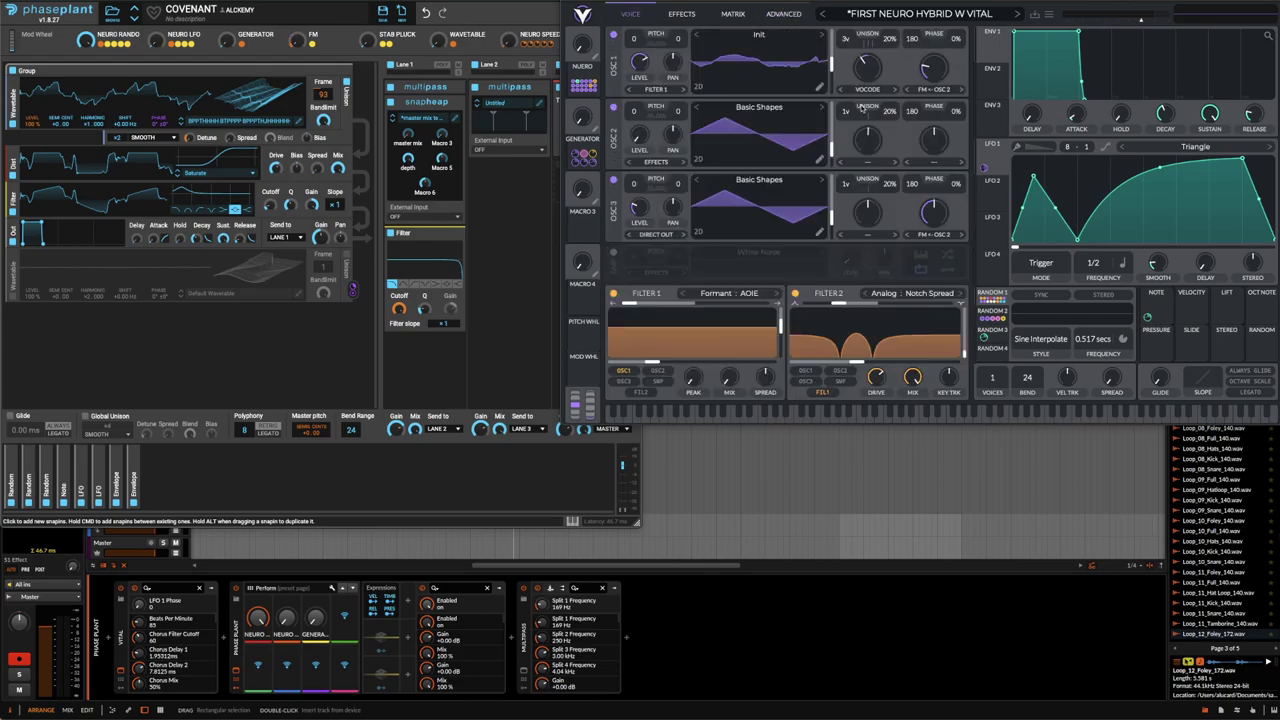
pyautogui.click(494, 4)
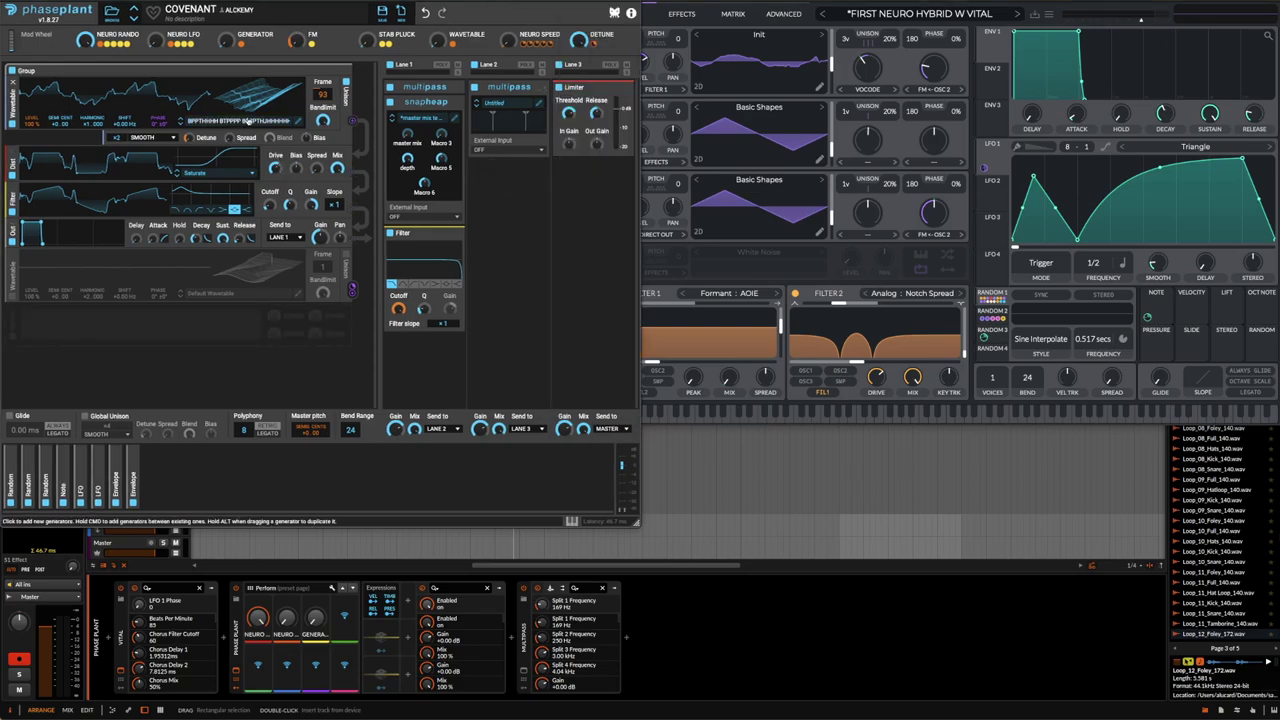
# Bring Vital forward and scroll its effects chain down to Reverb, ending on the Effects page.
pyautogui.click(1083, 3)
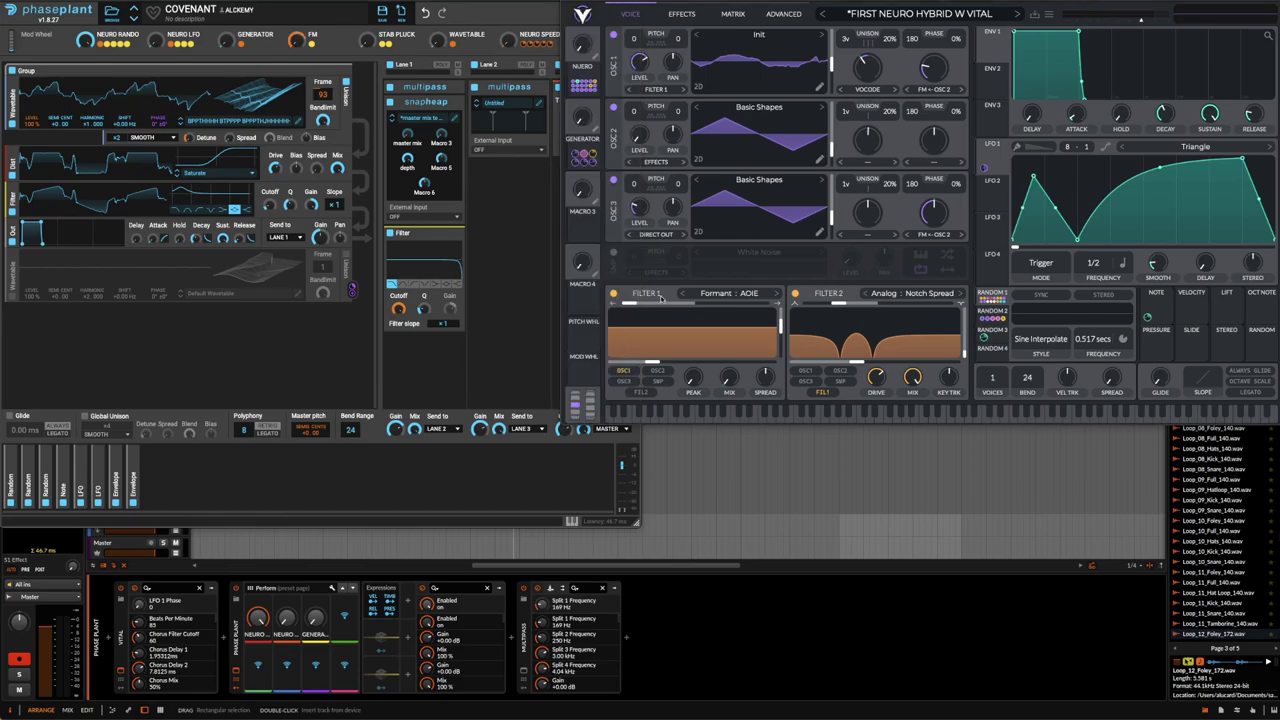
pyautogui.click(684, 13)
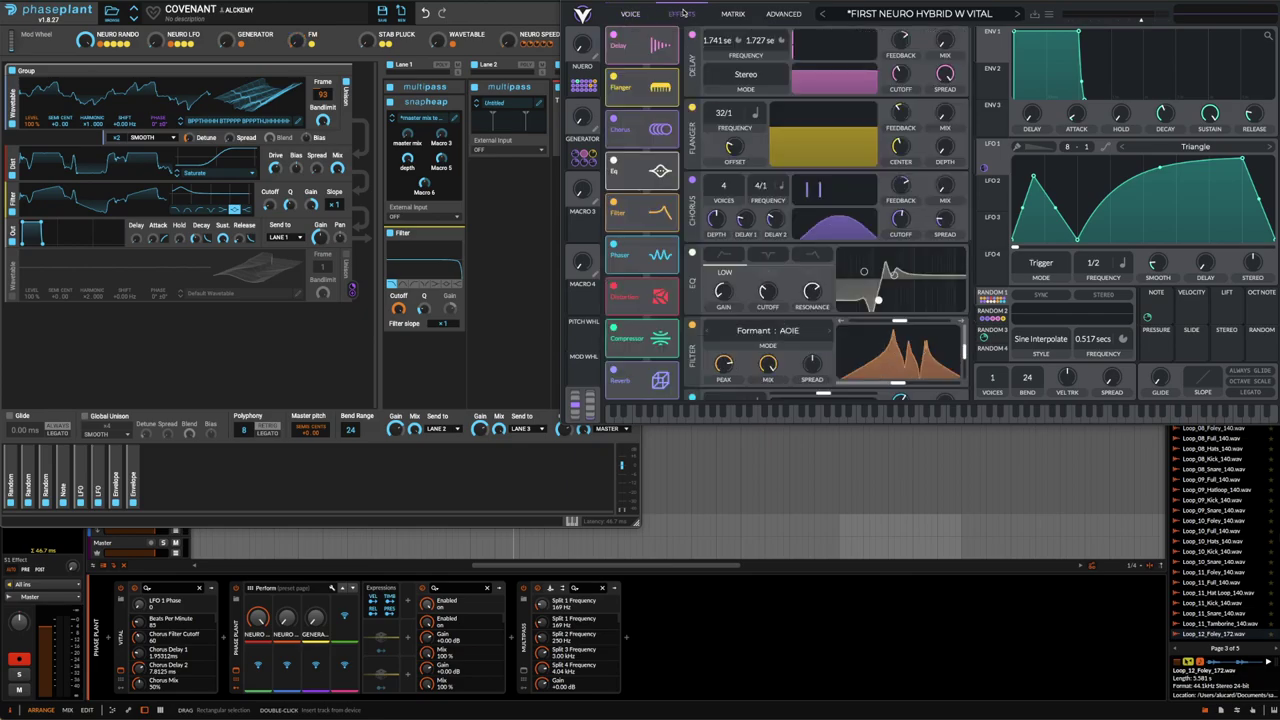
pyautogui.scroll(-1, 692, 253)
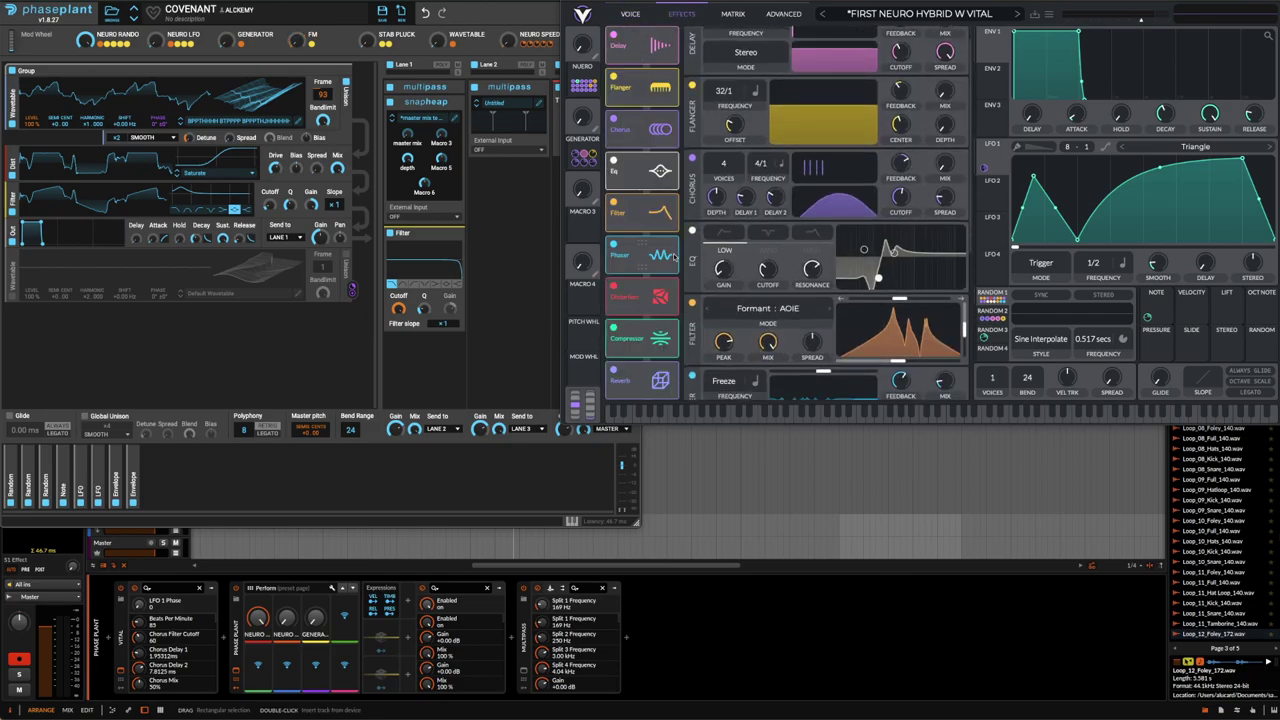
pyautogui.scroll(-5, 708, 243)
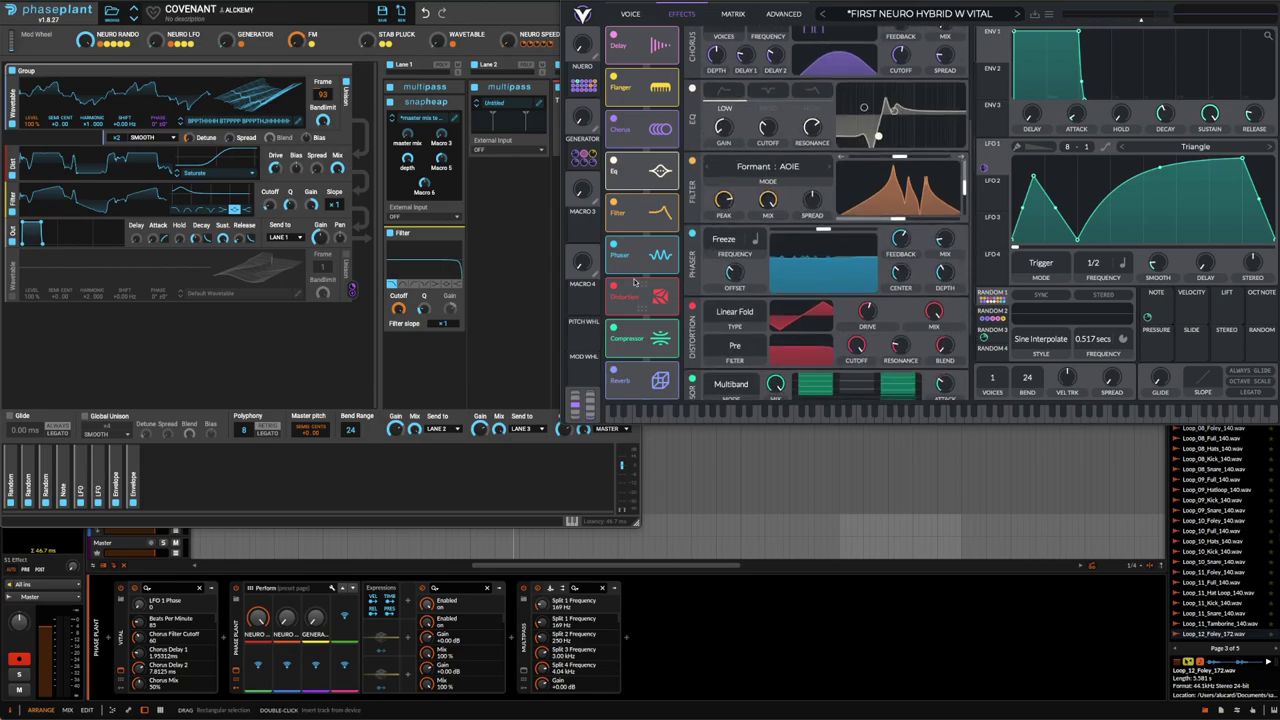
pyautogui.scroll(-4, 700, 298)
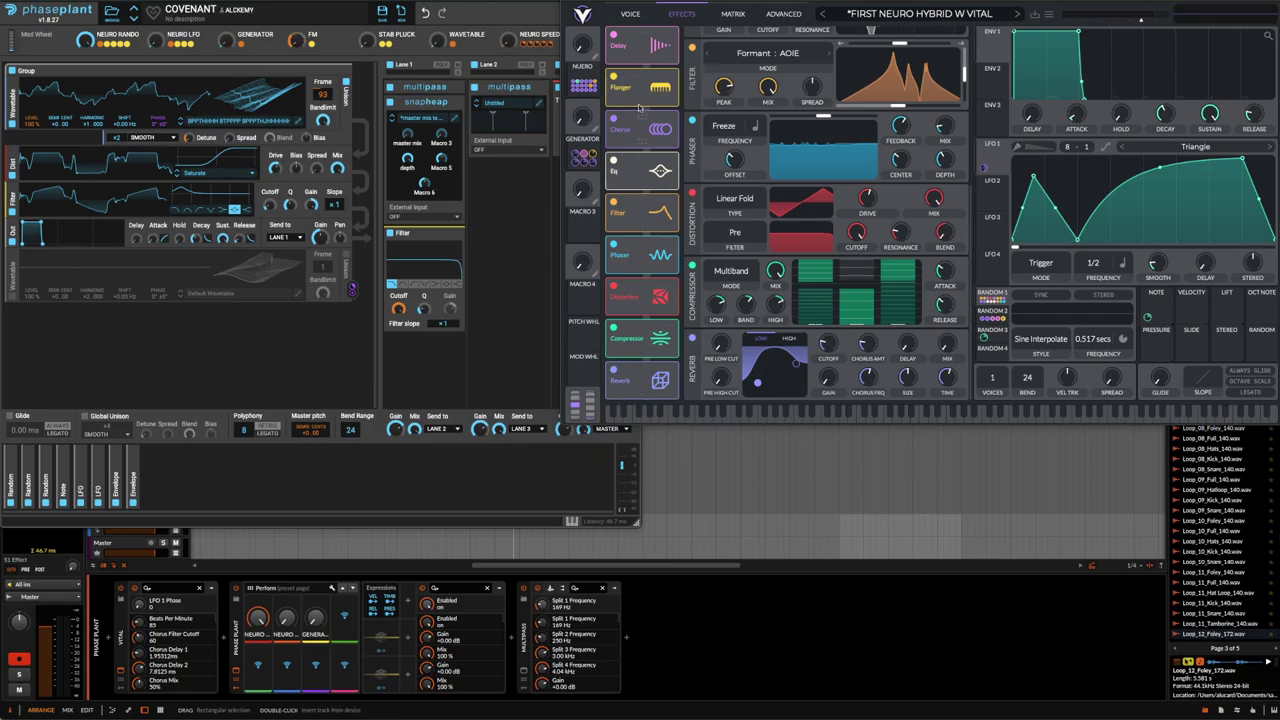
pyautogui.click(631, 15)
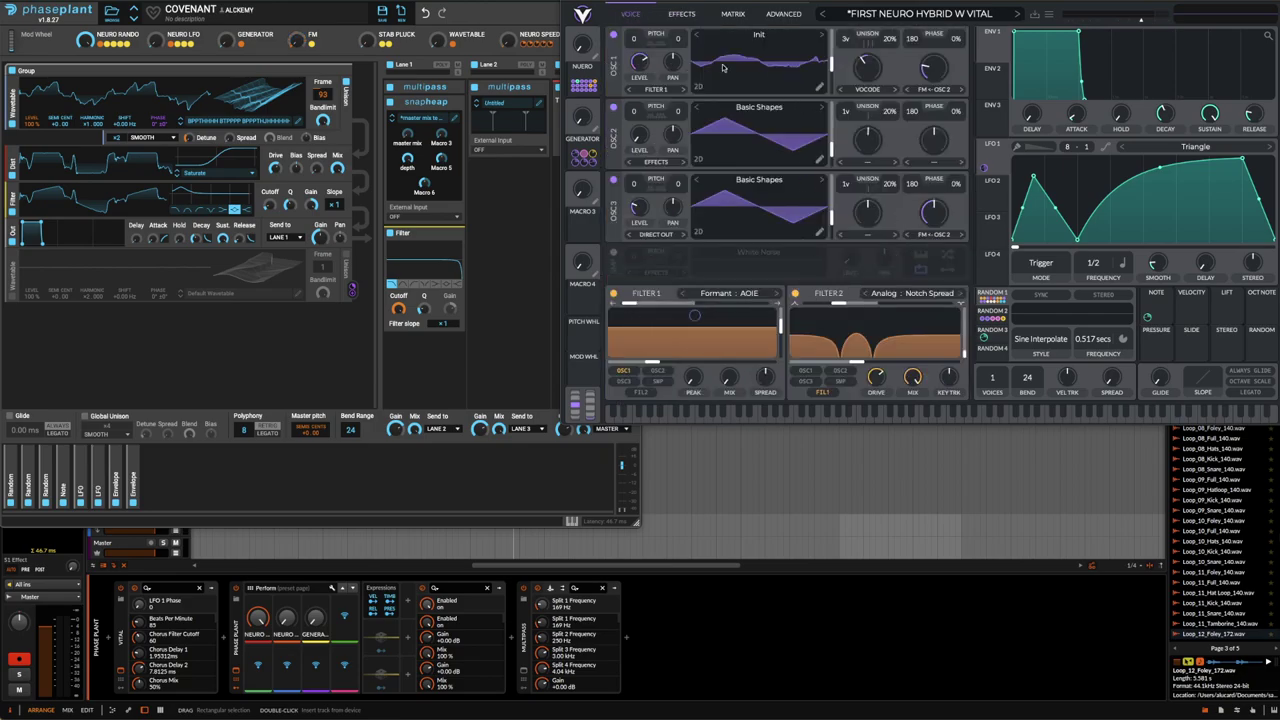
pyautogui.click(684, 15)
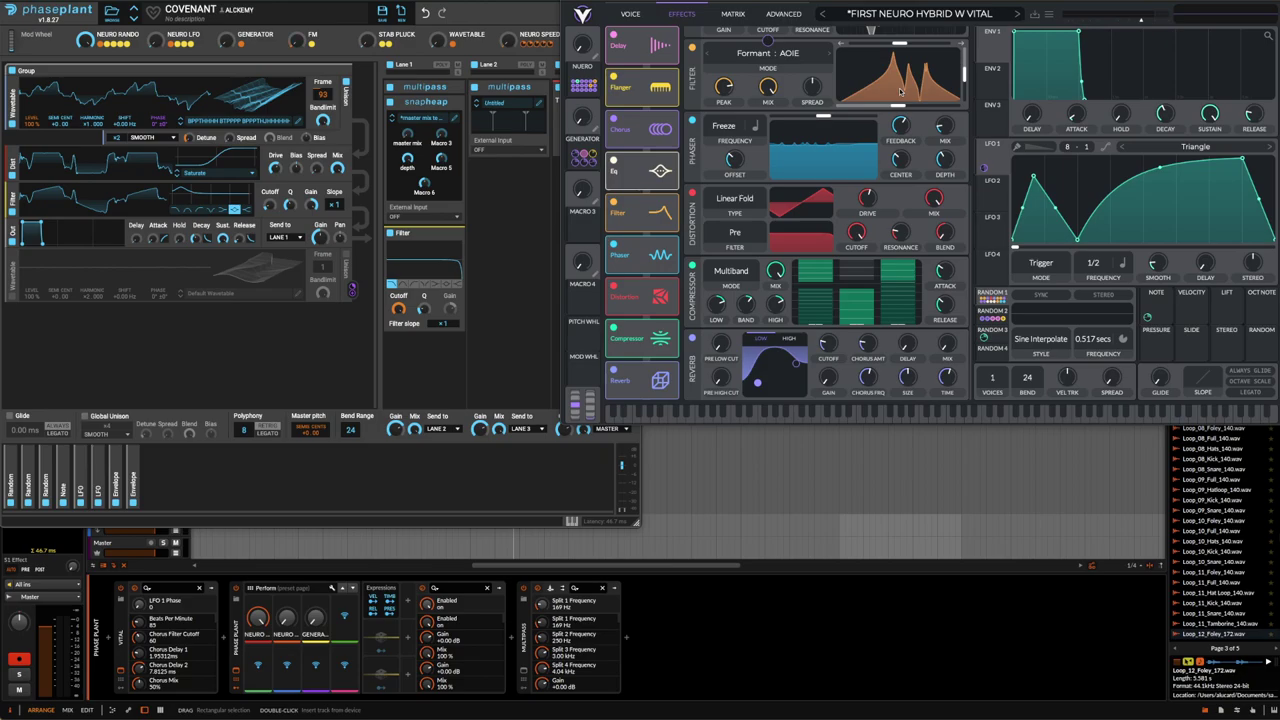
# Bring the Covenant patch forward and briefly inspect Lane 1's Multipass and Snap Heap editors.
pyautogui.click(311, 352)
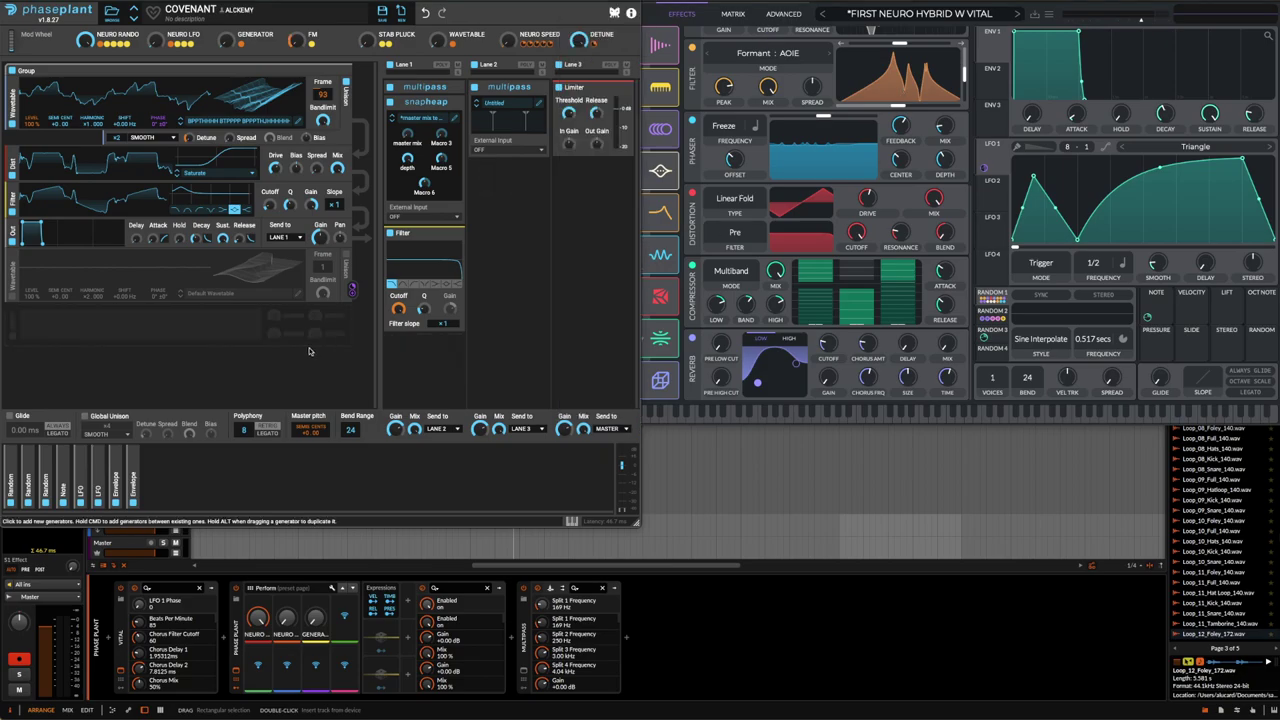
pyautogui.click(452, 106)
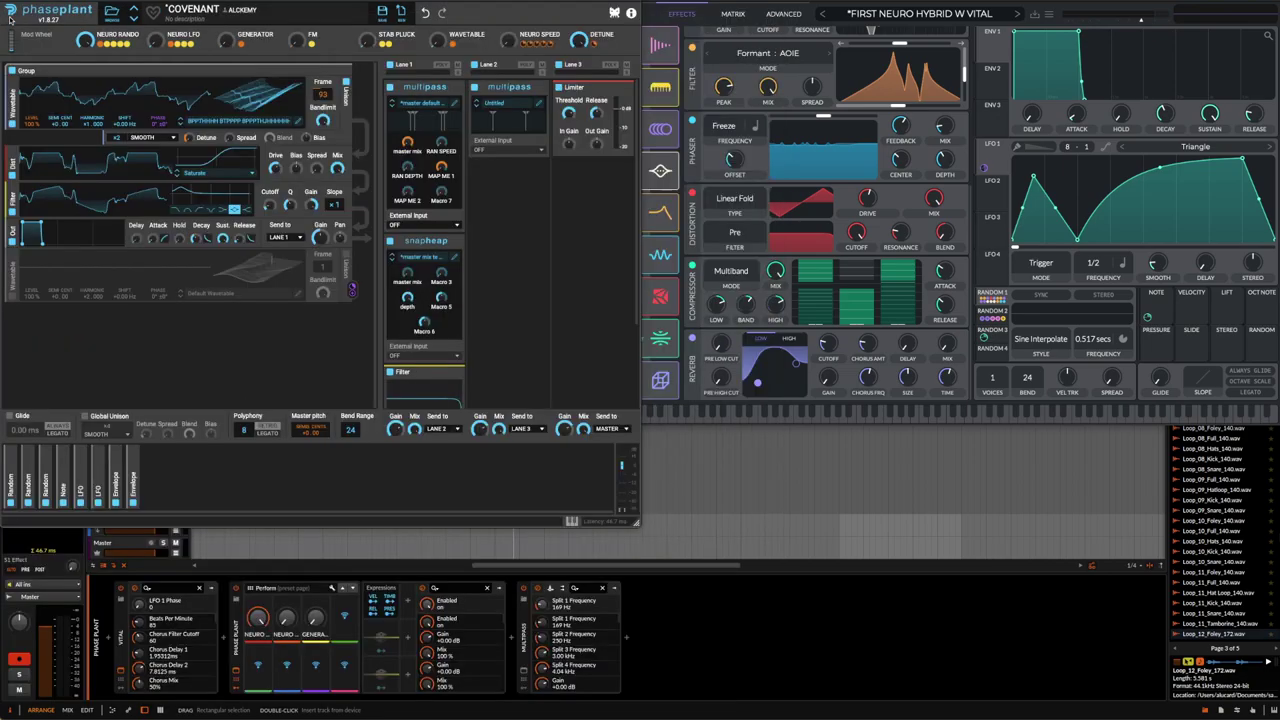
pyautogui.click(8, 9)
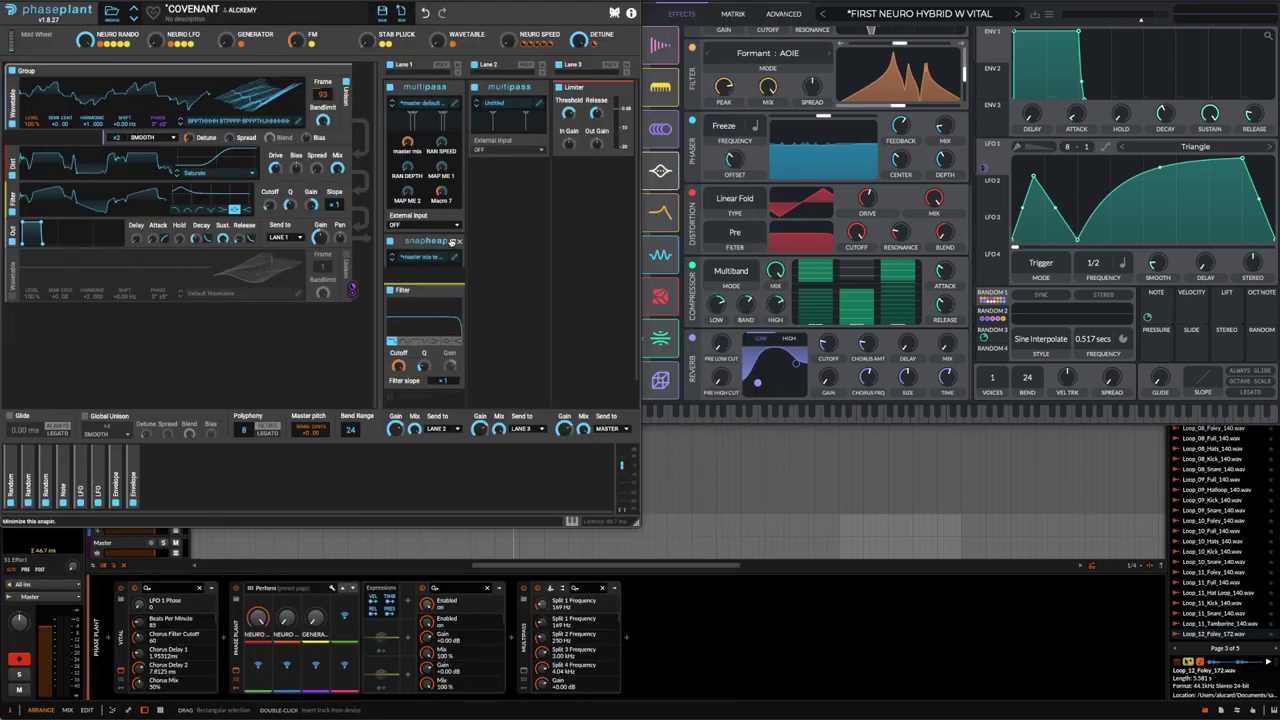
pyautogui.click(453, 252)
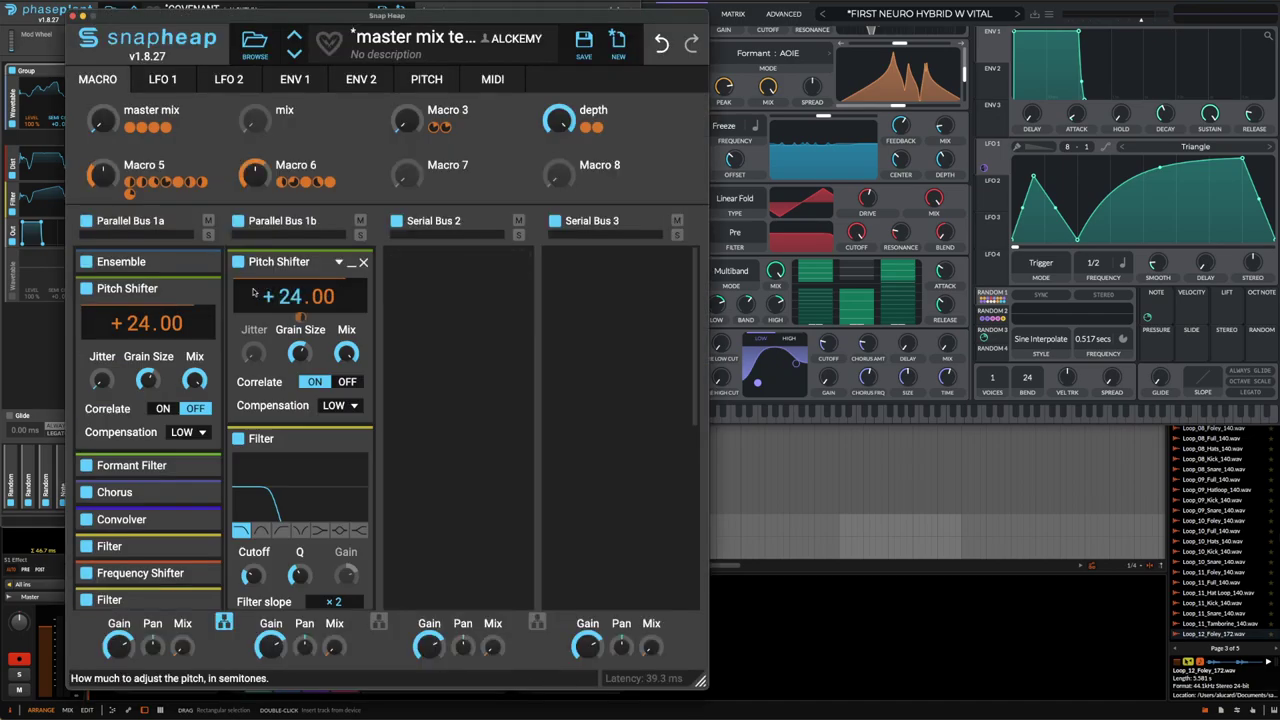
pyautogui.click(72, 16)
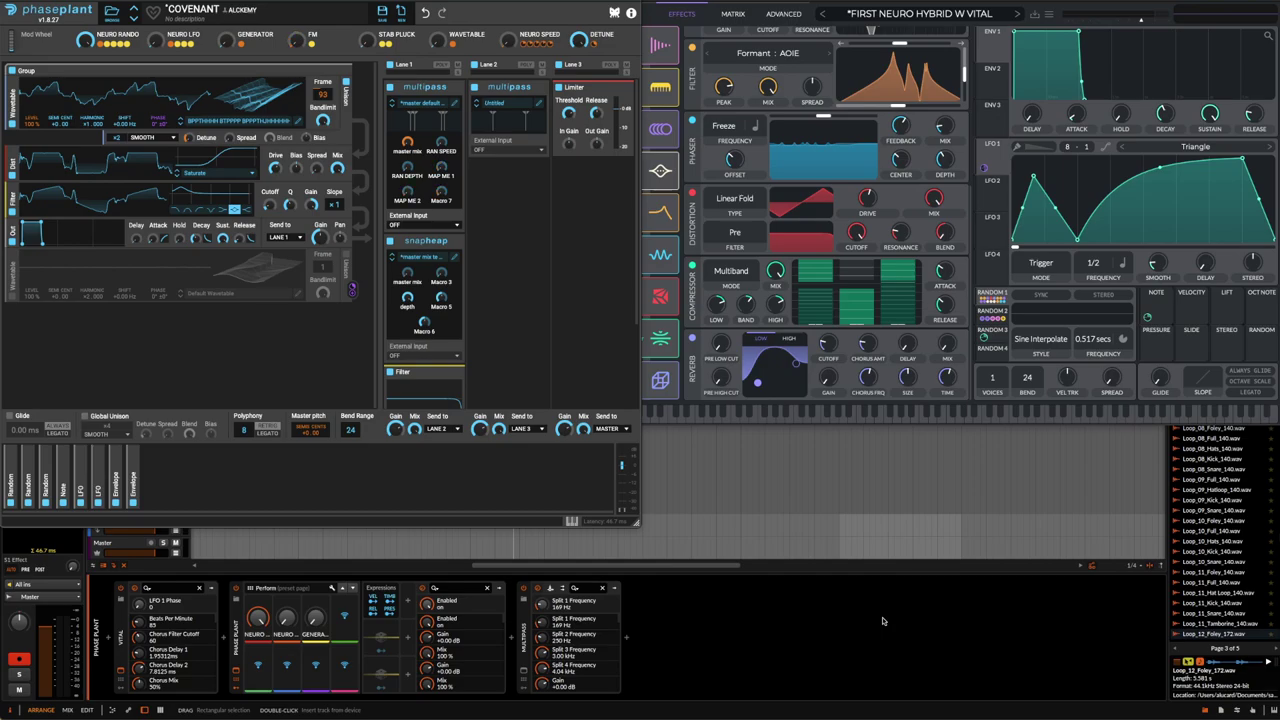
# Select the Vital device in the Bitwig chain, then return to Phase Plant.
pyautogui.click(1061, 5)
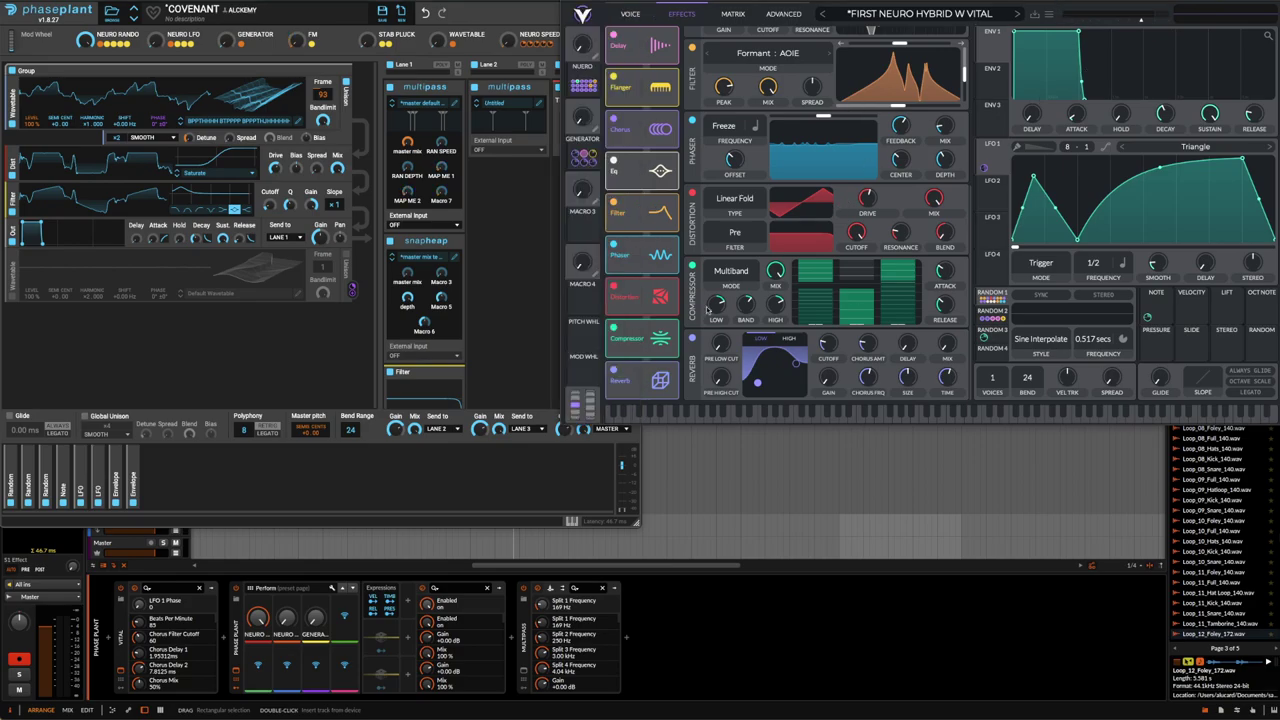
pyautogui.click(120, 635)
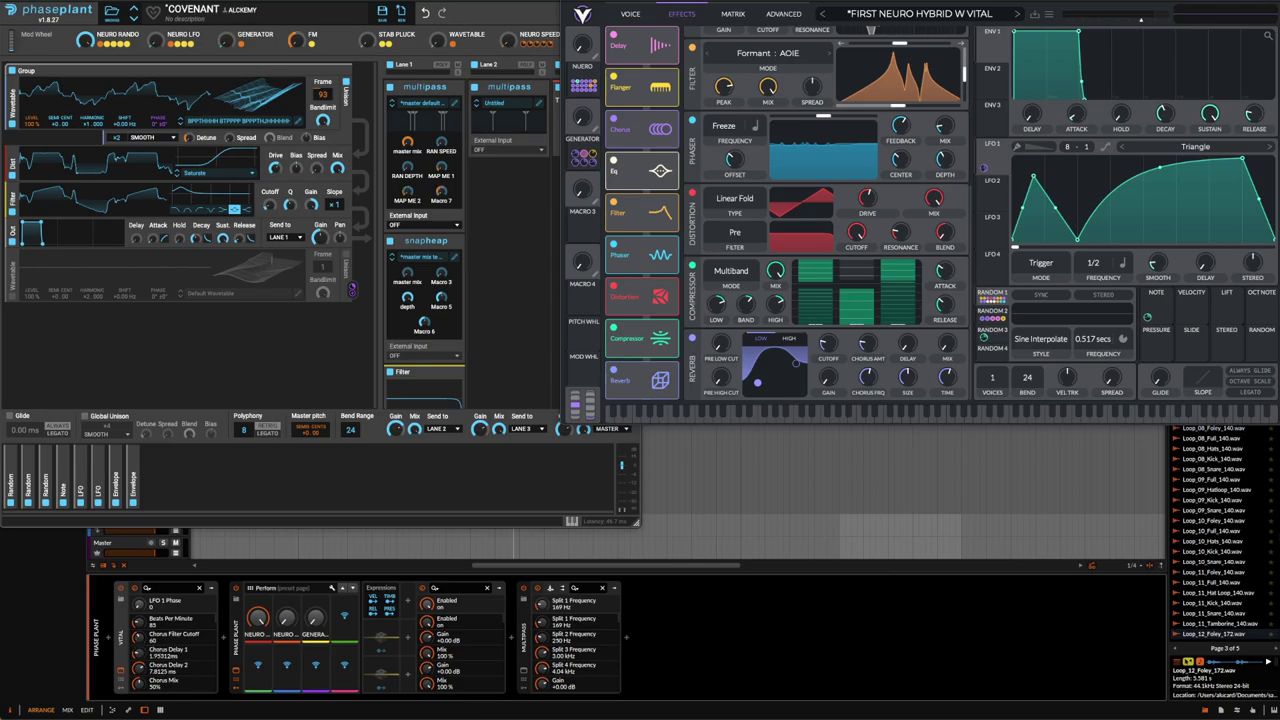
pyautogui.click(200, 460)
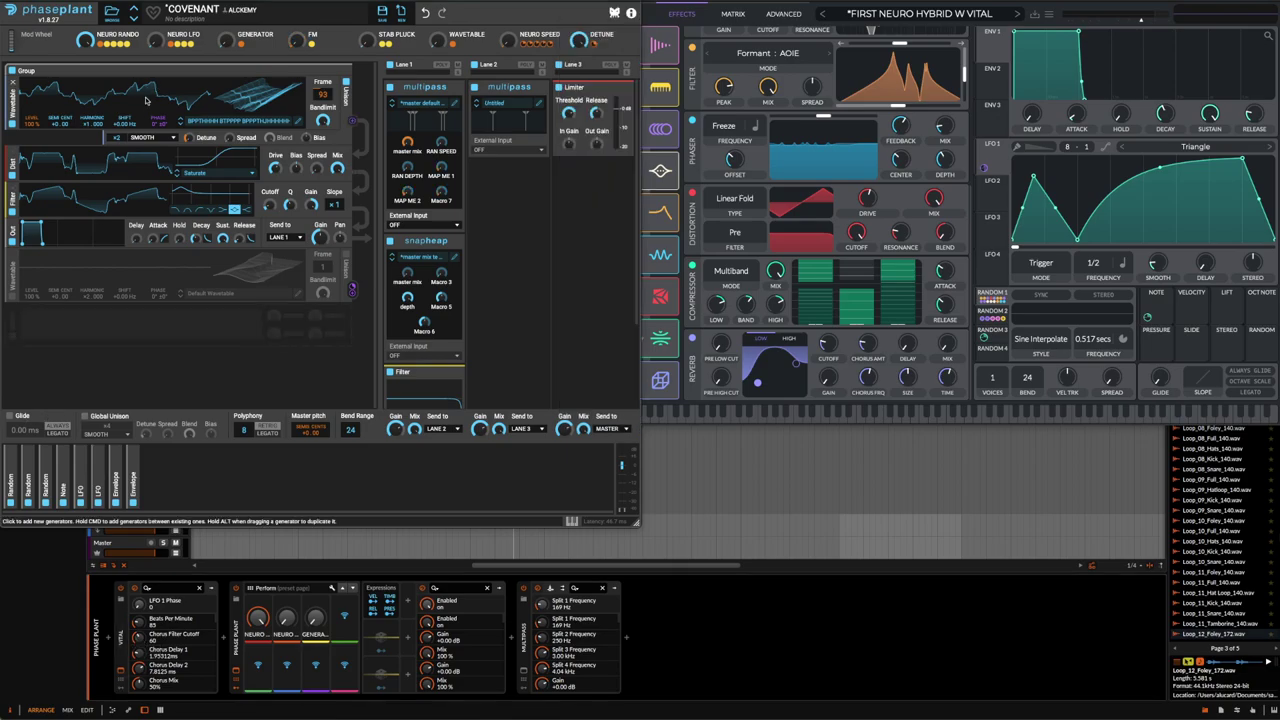
# Duplicate the Wavetable generator, delete the copies, undo once, and open Lane 1's Multipass editor.
pyautogui.press('super+d')
pyautogui.press('super+d')
pyautogui.press('super+d')
pyautogui.press('super+d')
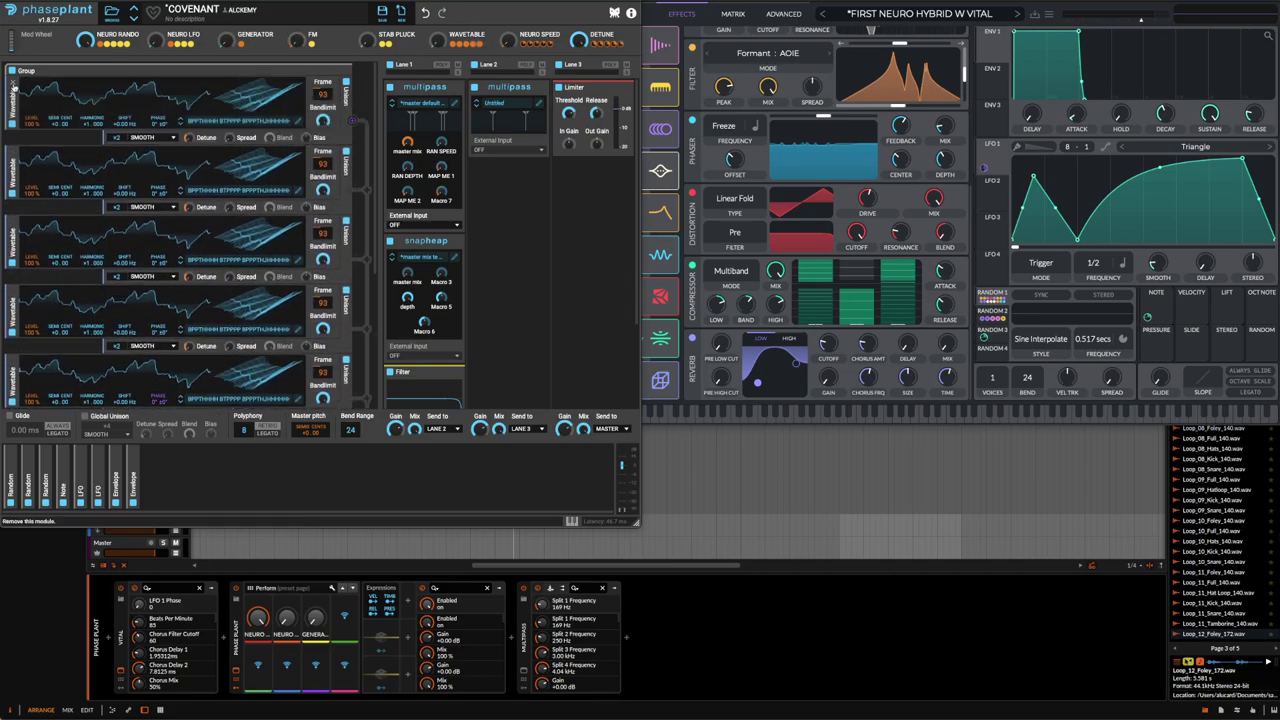
pyautogui.click(12, 82)
pyautogui.click(12, 82)
pyautogui.click(12, 82)
pyautogui.click(12, 82)
pyautogui.click(12, 82)
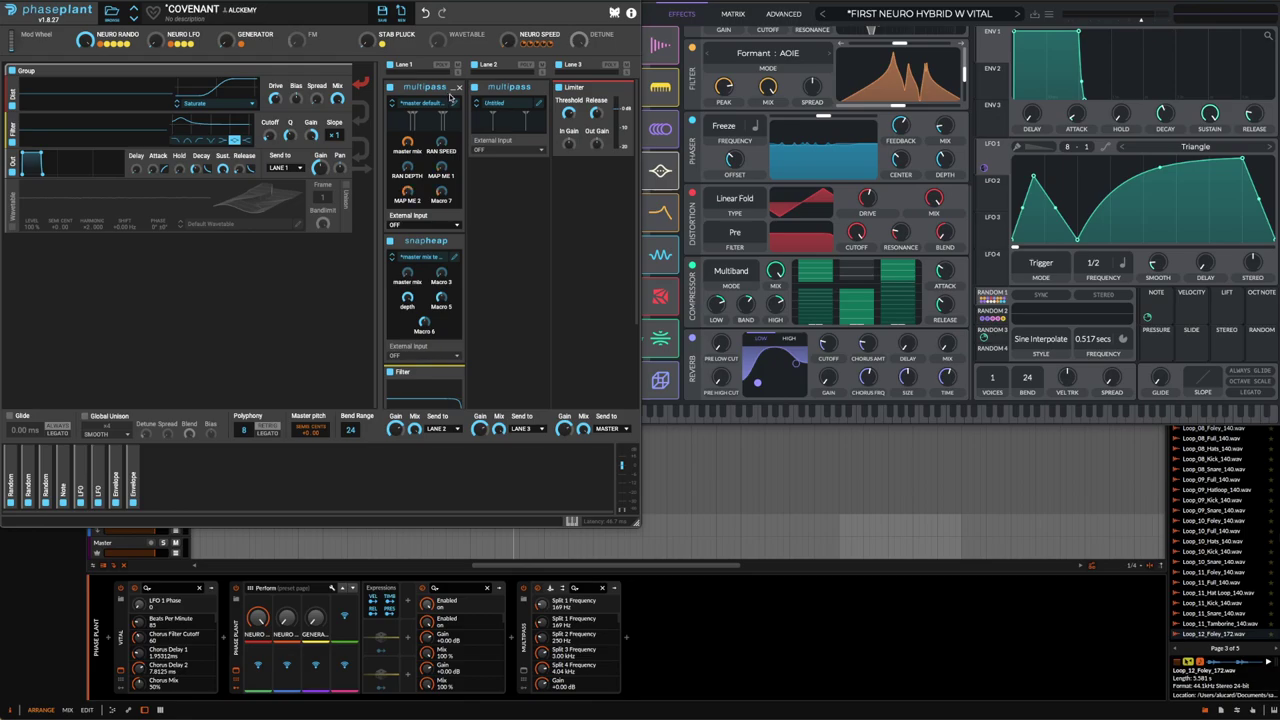
pyautogui.click(425, 14)
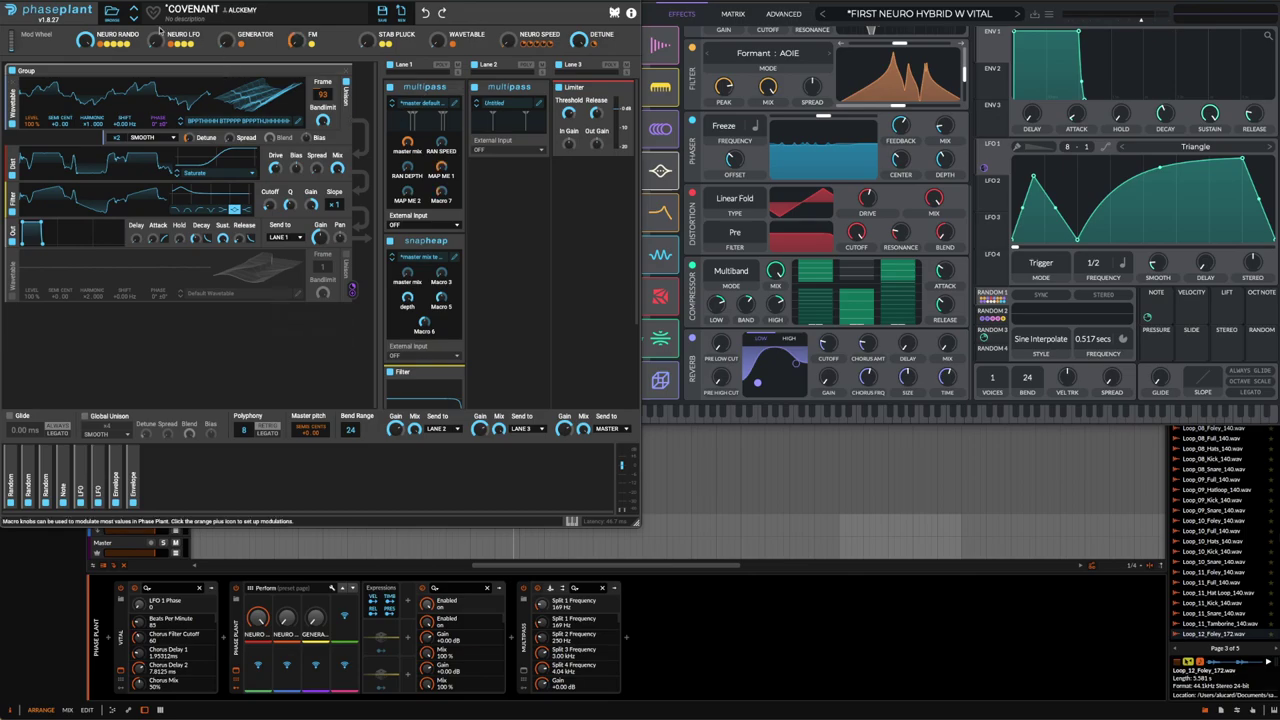
pyautogui.click(456, 105)
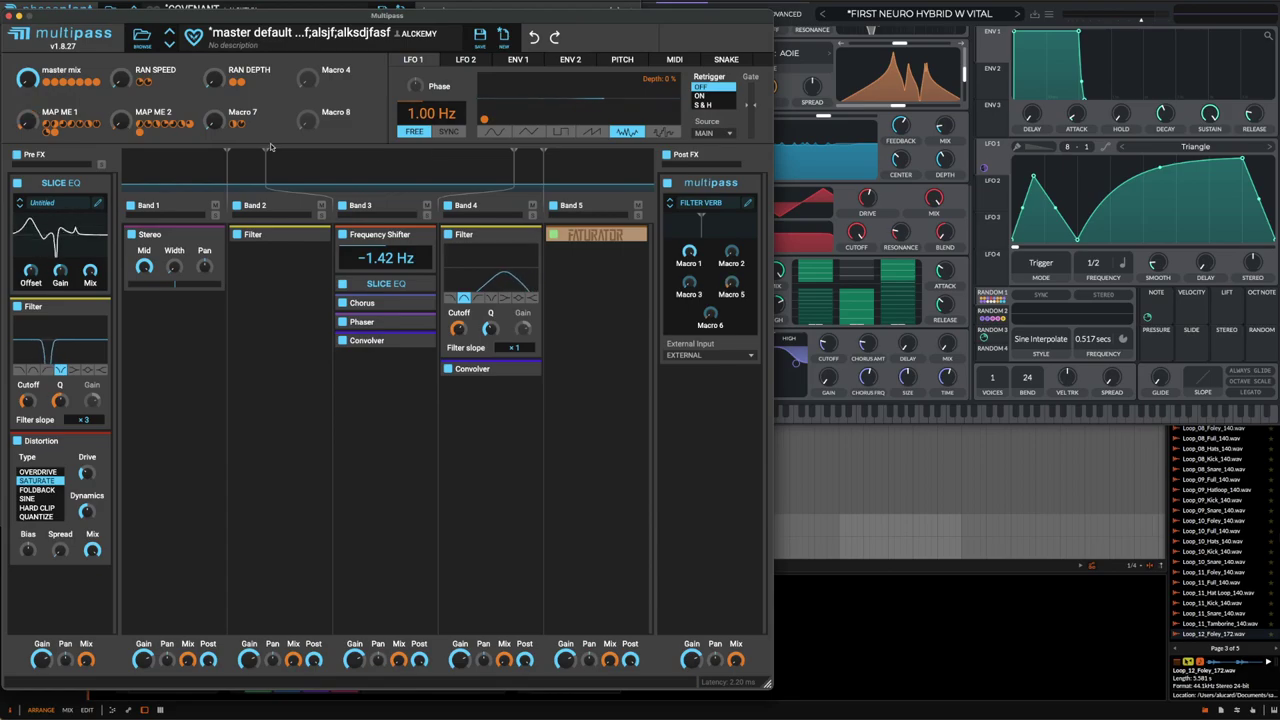
pyautogui.click(8, 17)
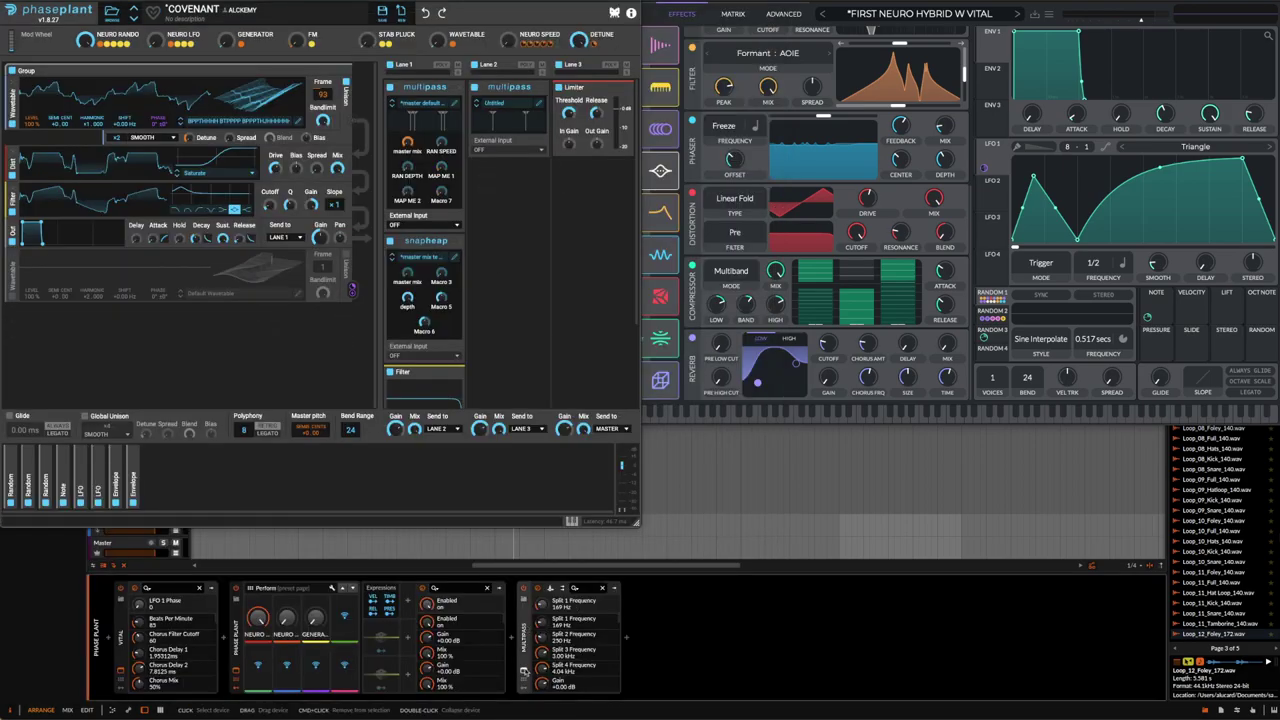
pyautogui.click(523, 672)
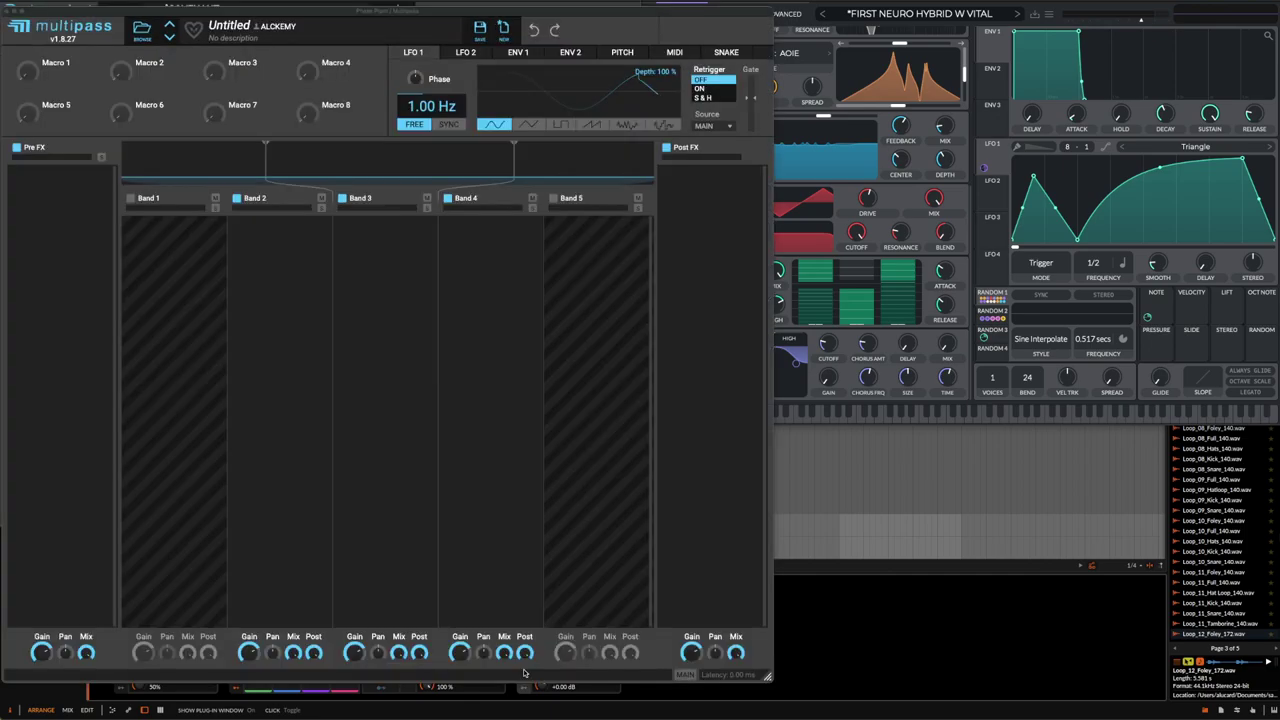
pyautogui.click(8, 10)
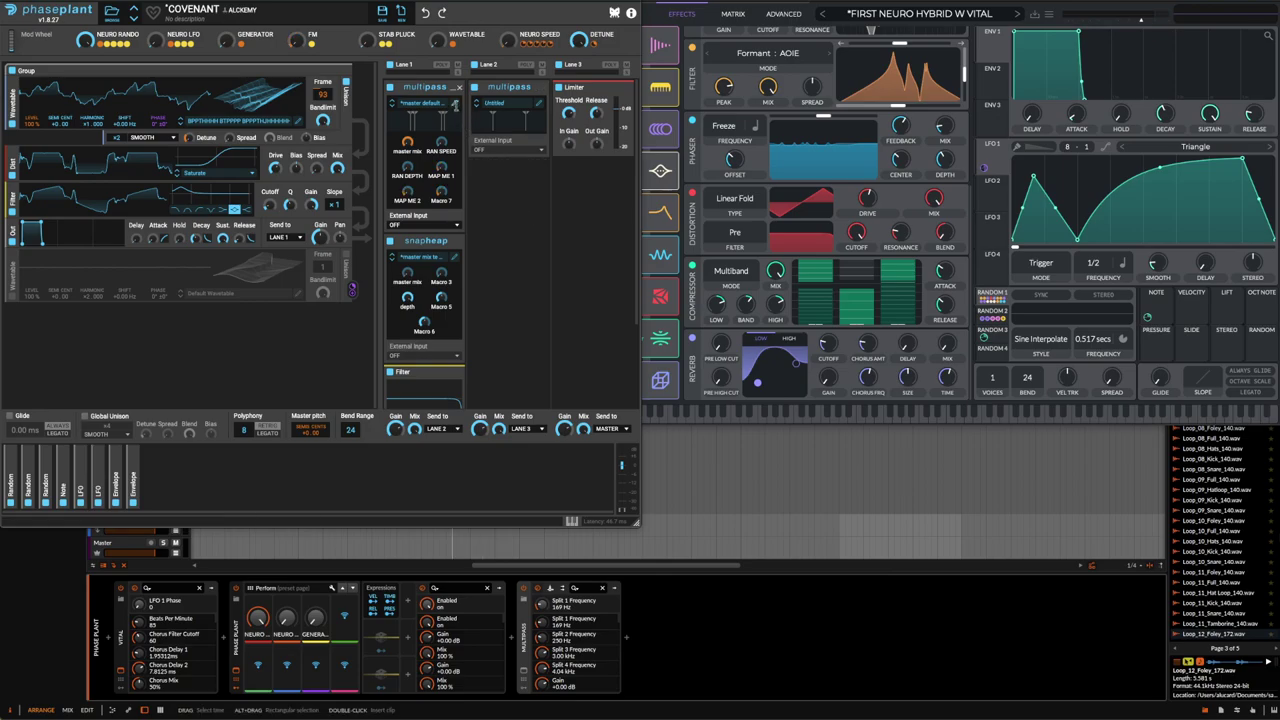
pyautogui.click(455, 103)
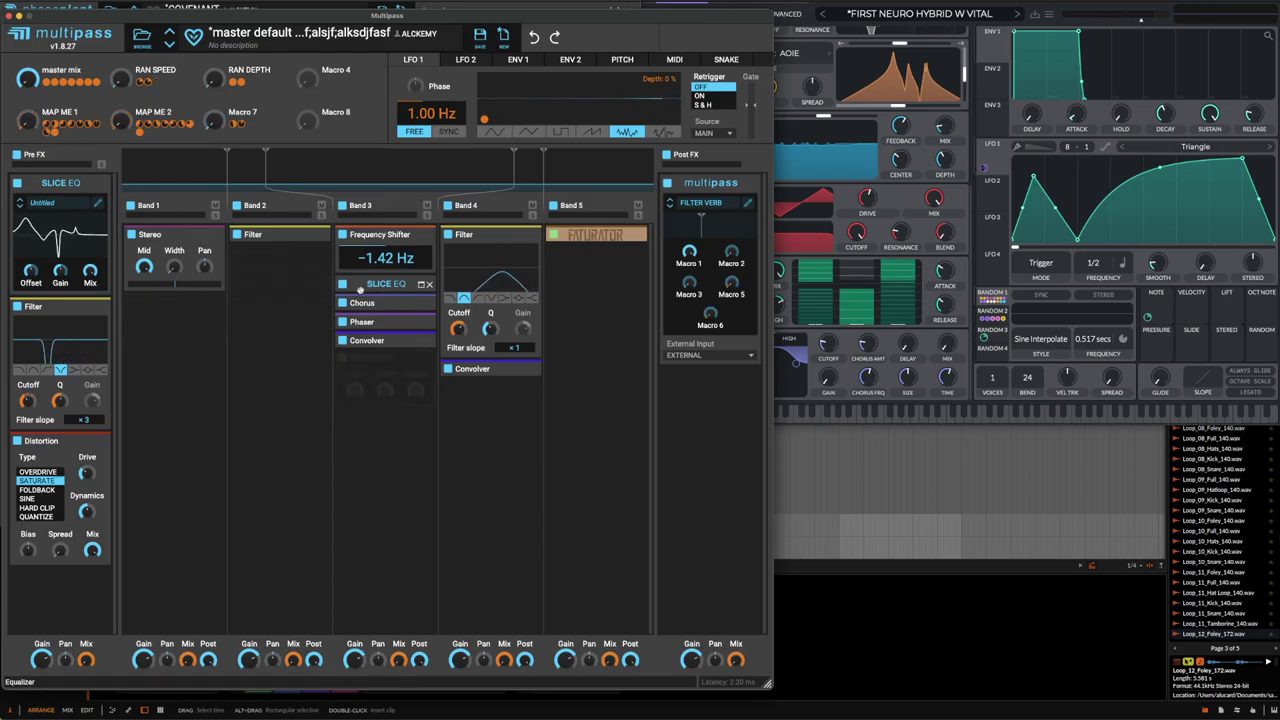
# Close the Multipass editor, reopen it from Lane 1, and close it again to show the Covenant patch.
pyautogui.click(10, 17)
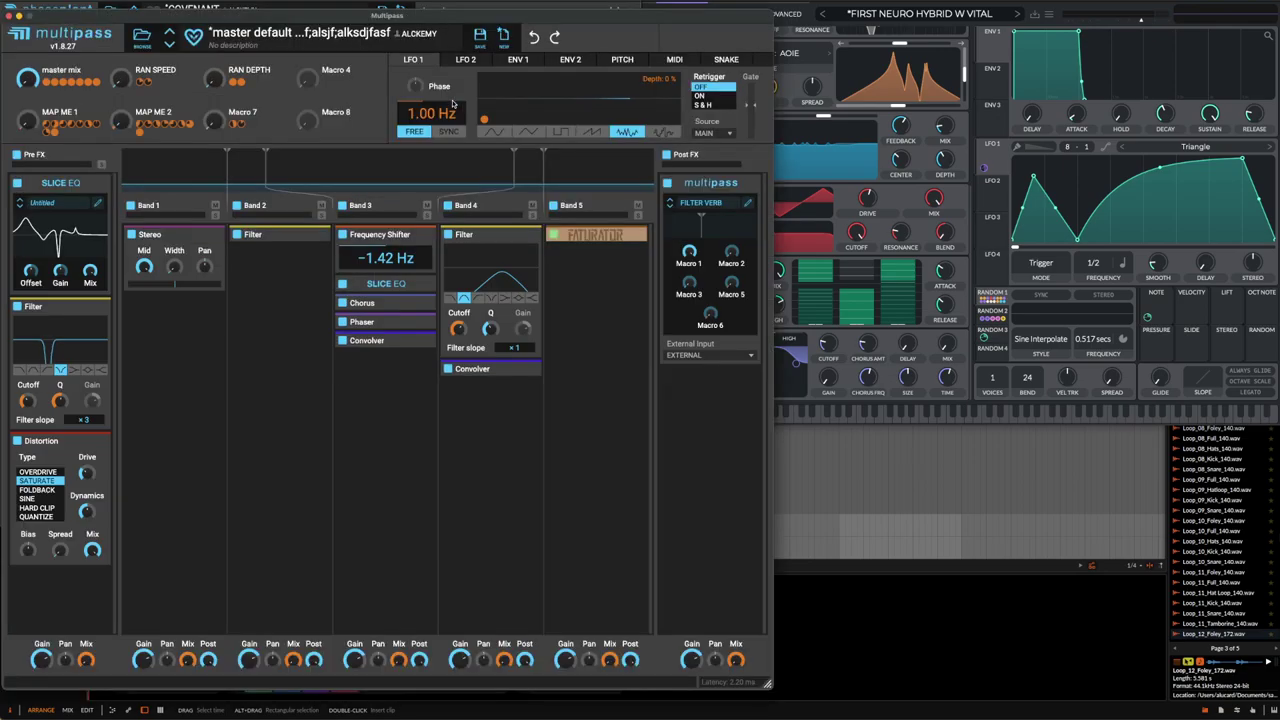
pyautogui.click(452, 100)
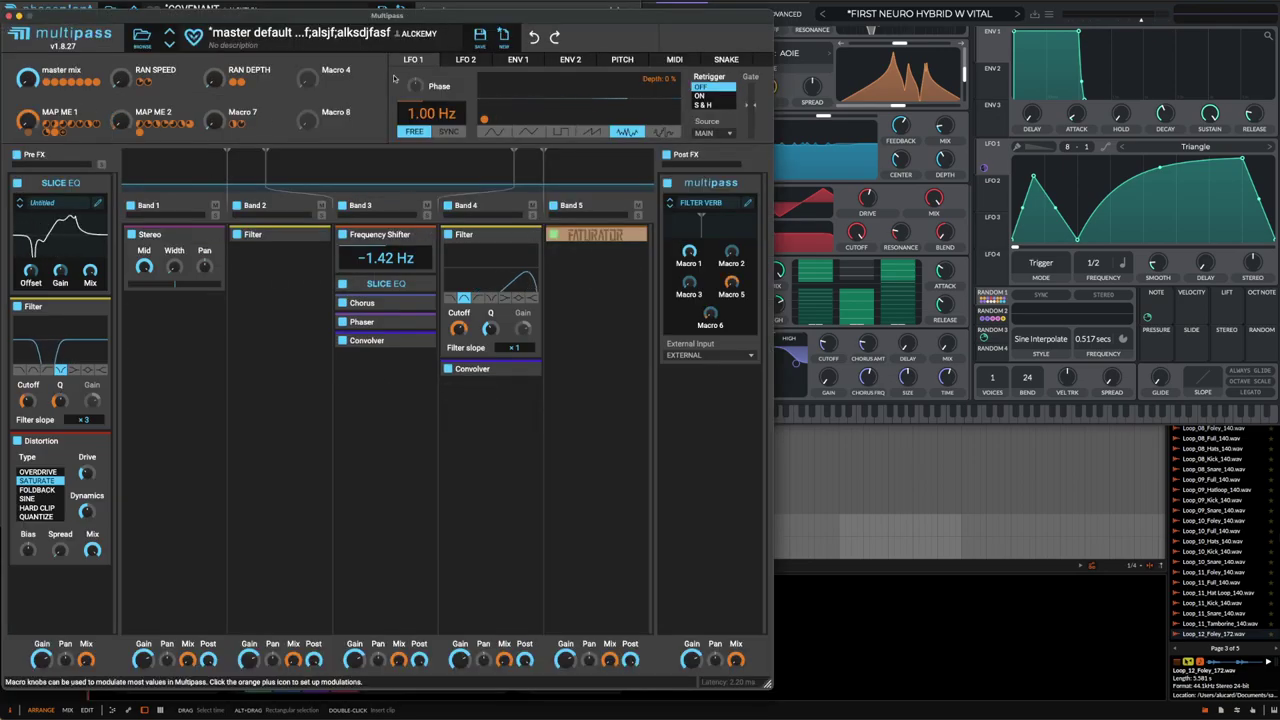
pyautogui.click(9, 17)
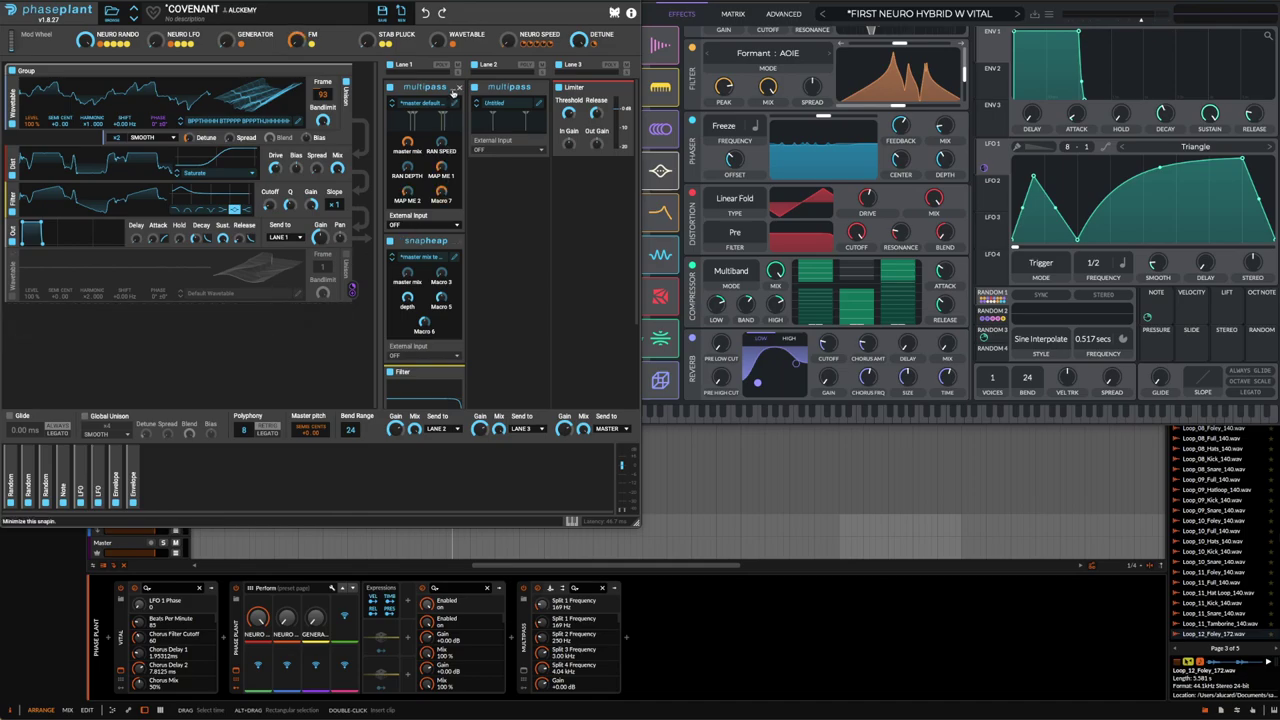
# Collapse Lane 1's Multipass and Snap Heap snapins and open the add-module menu between Wavetable and Dist.
pyautogui.click(452, 92)
pyautogui.click(455, 103)
pyautogui.click(424, 259)
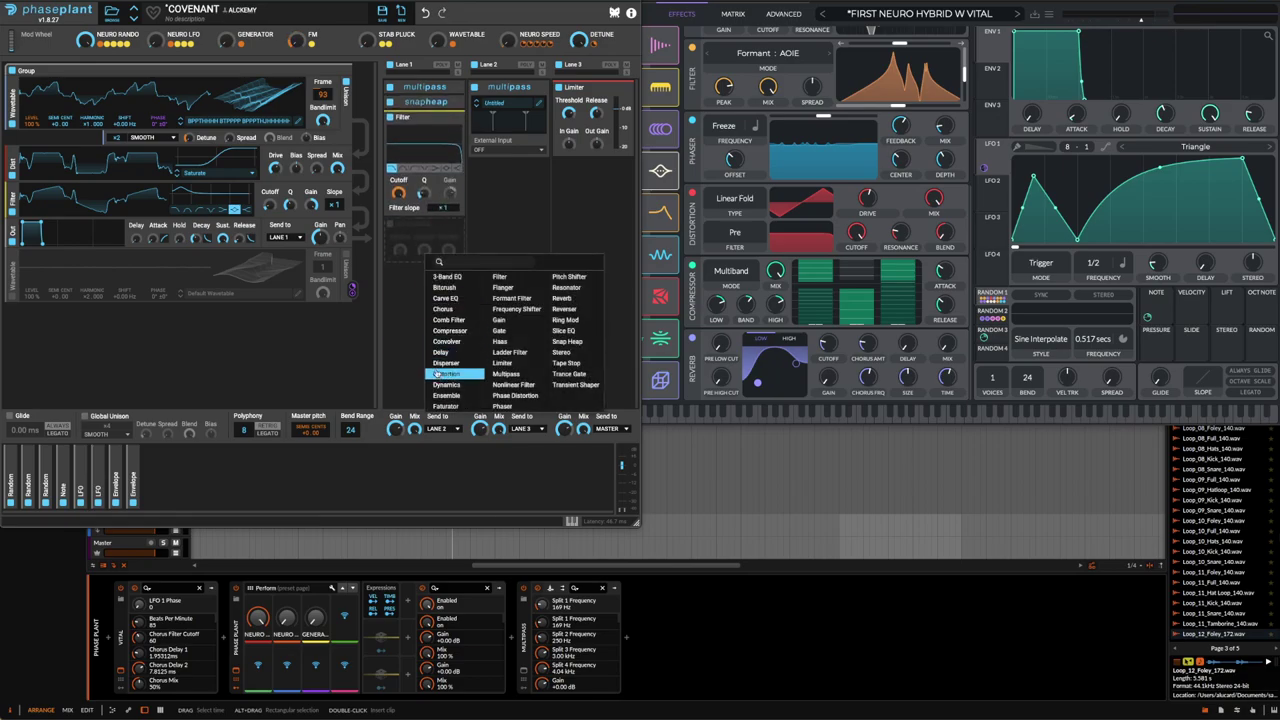
pyautogui.click(488, 232)
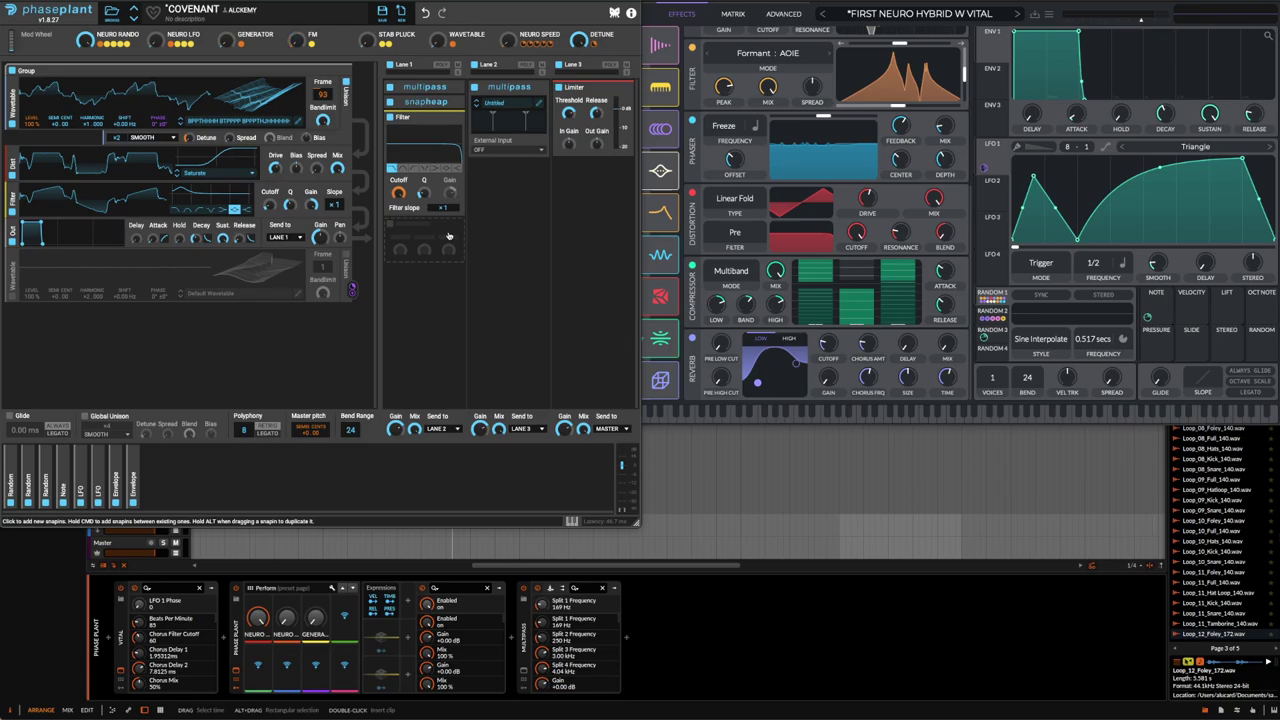
pyautogui.click(52, 150)
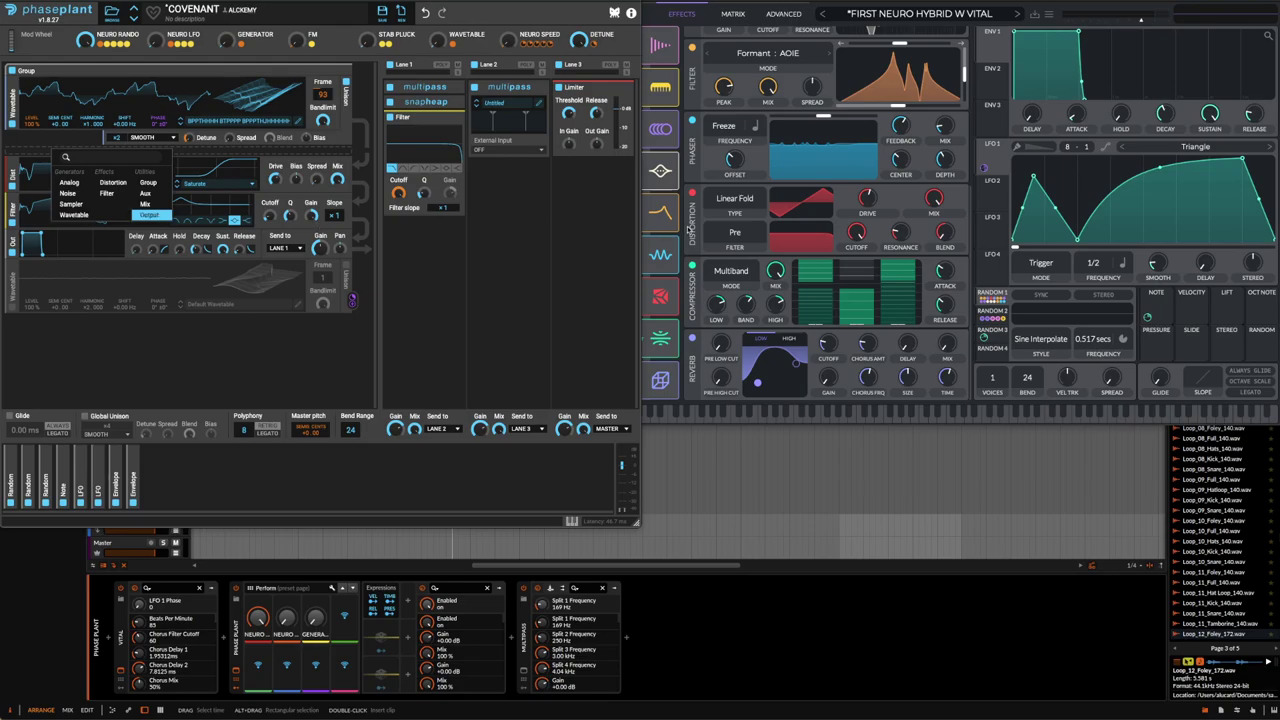
# Insert a Sampler generator into the Group, then delete it again.
pyautogui.click(70, 204)
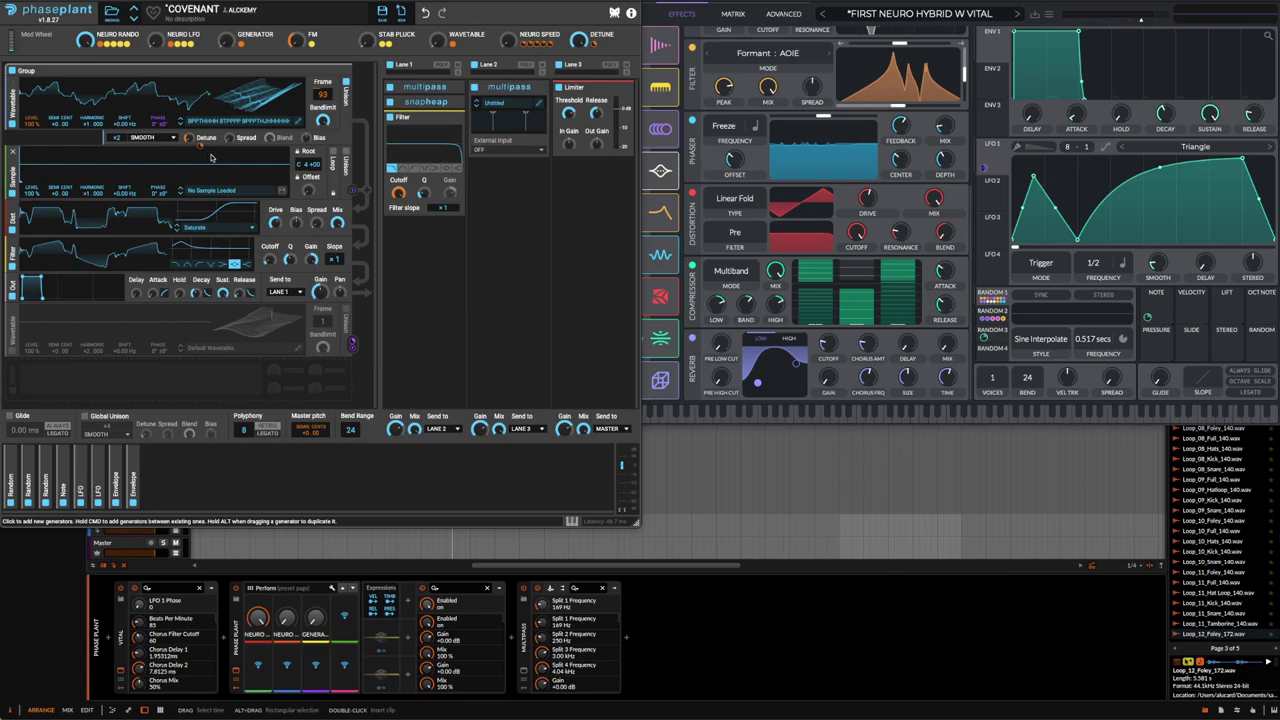
pyautogui.click(14, 152)
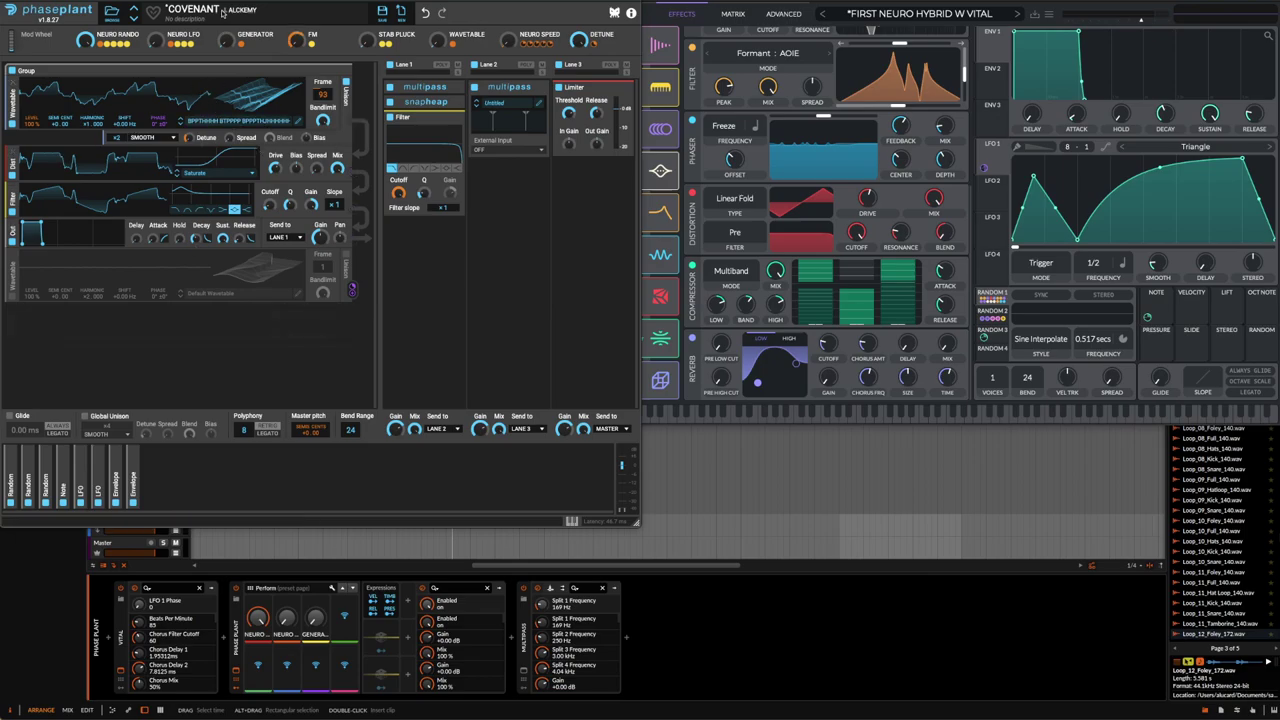
# Reset Phase Plant to a default patch and add three Analog generators.
pyautogui.moveTo(732, 5); pyautogui.dragTo(814, 5)
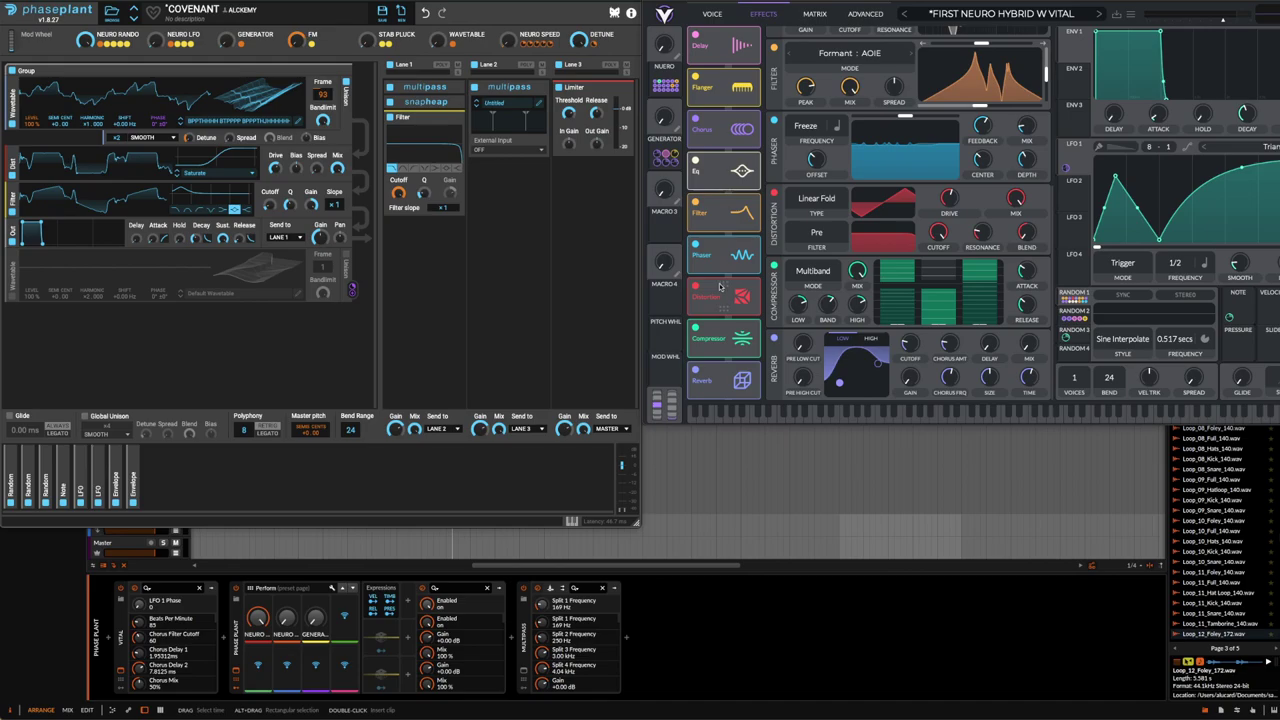
pyautogui.click(400, 13)
pyautogui.click(151, 89)
pyautogui.click(180, 126)
pyautogui.hotkey('ctrl', 'd')
pyautogui.hotkey('ctrl', 'd')
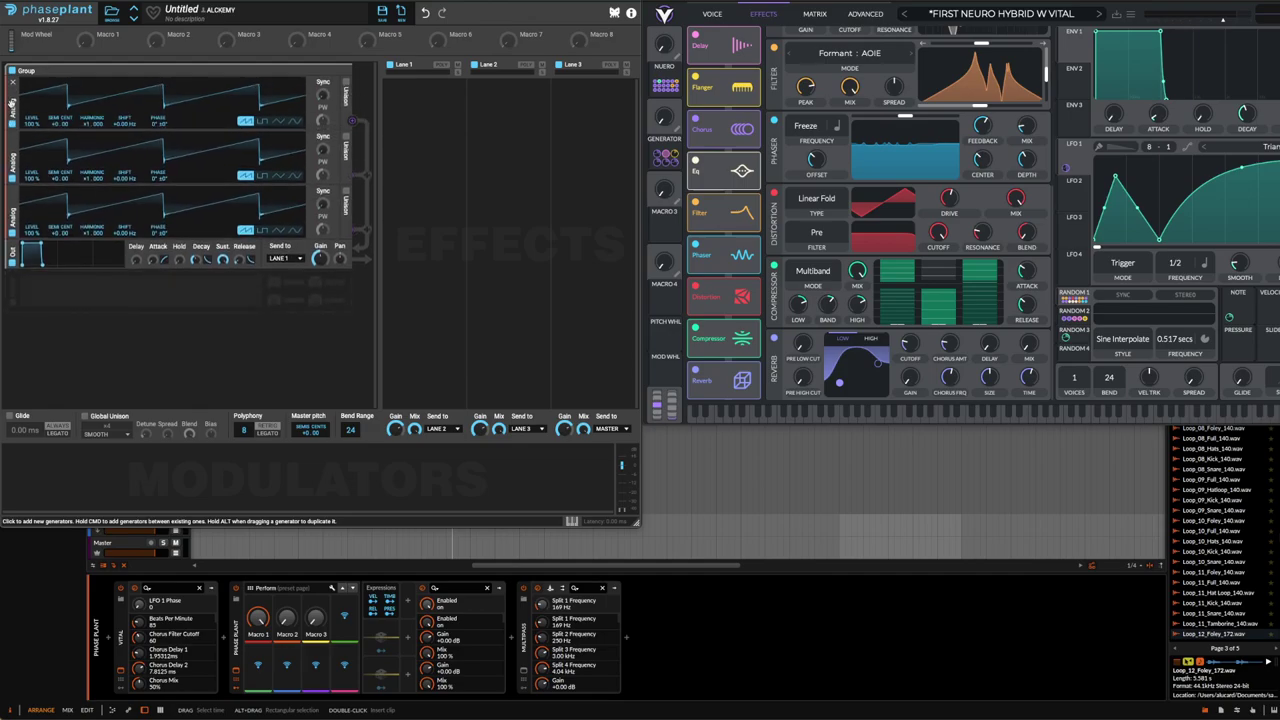
# Add Delay, Flanger, Slice EQ and Filter effects to Lane 1.
pyautogui.click(440, 103)
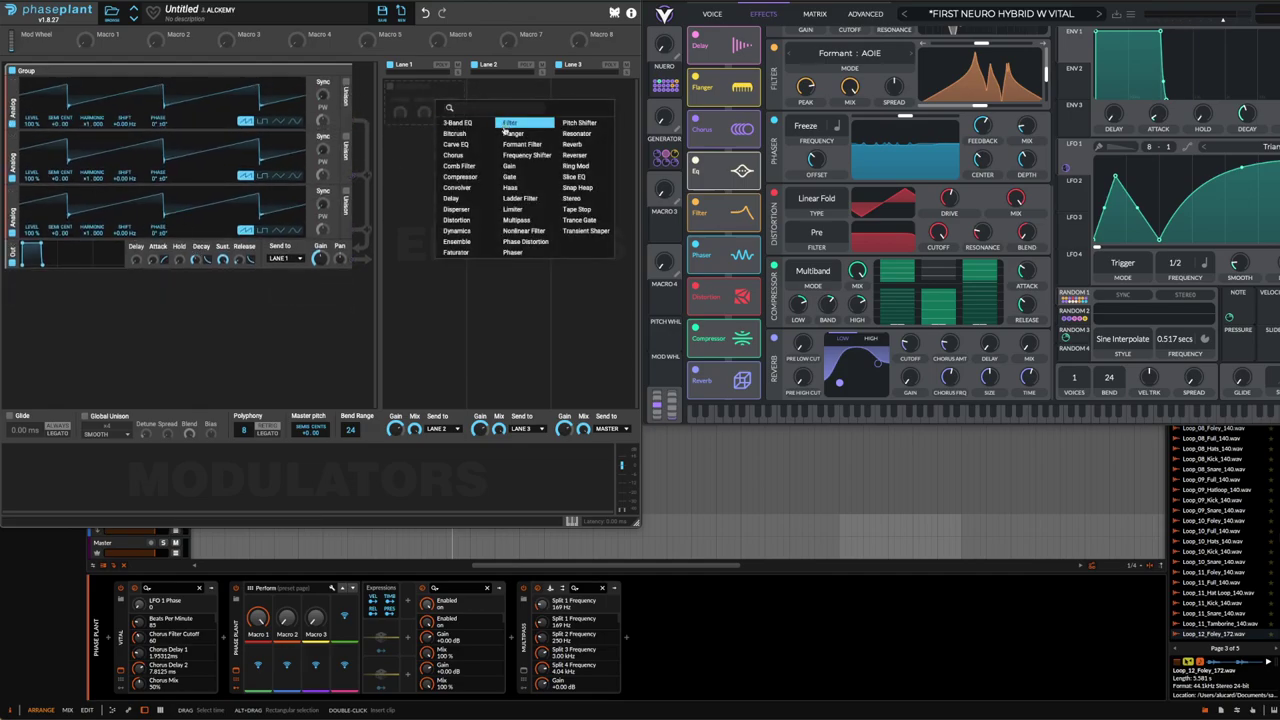
pyautogui.click(452, 198)
pyautogui.click(424, 222)
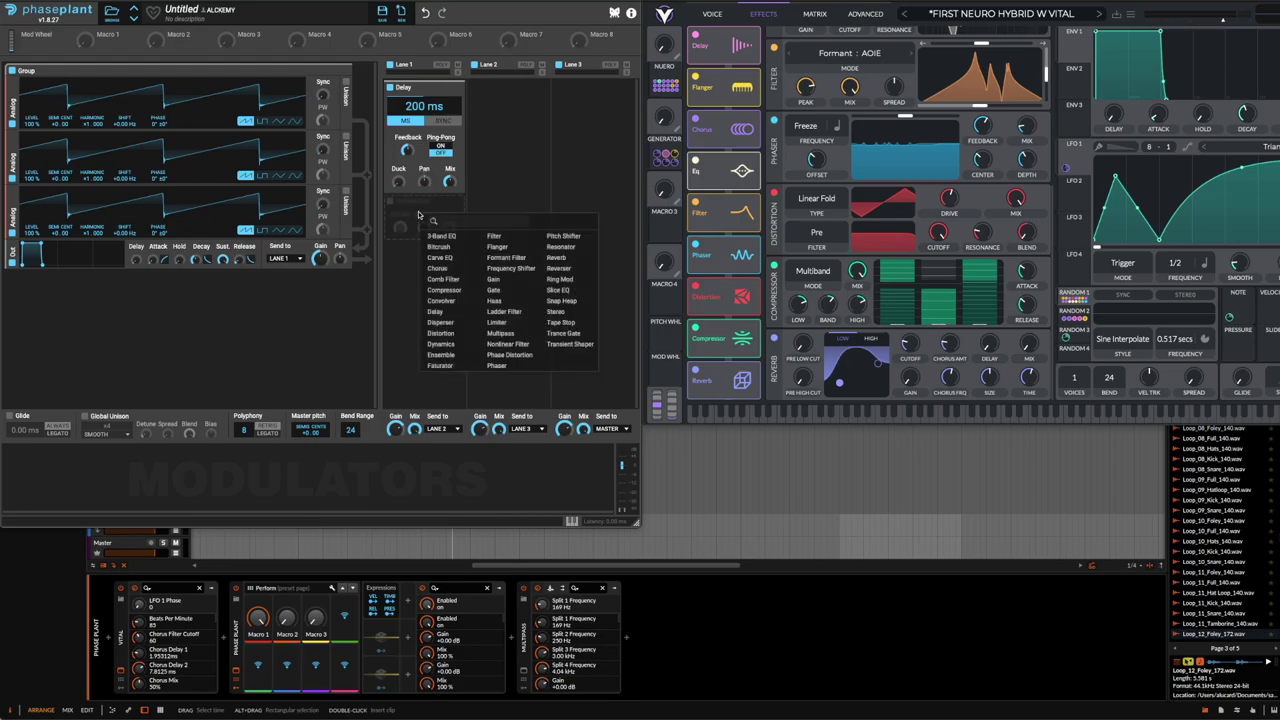
pyautogui.click(487, 249)
pyautogui.click(424, 344)
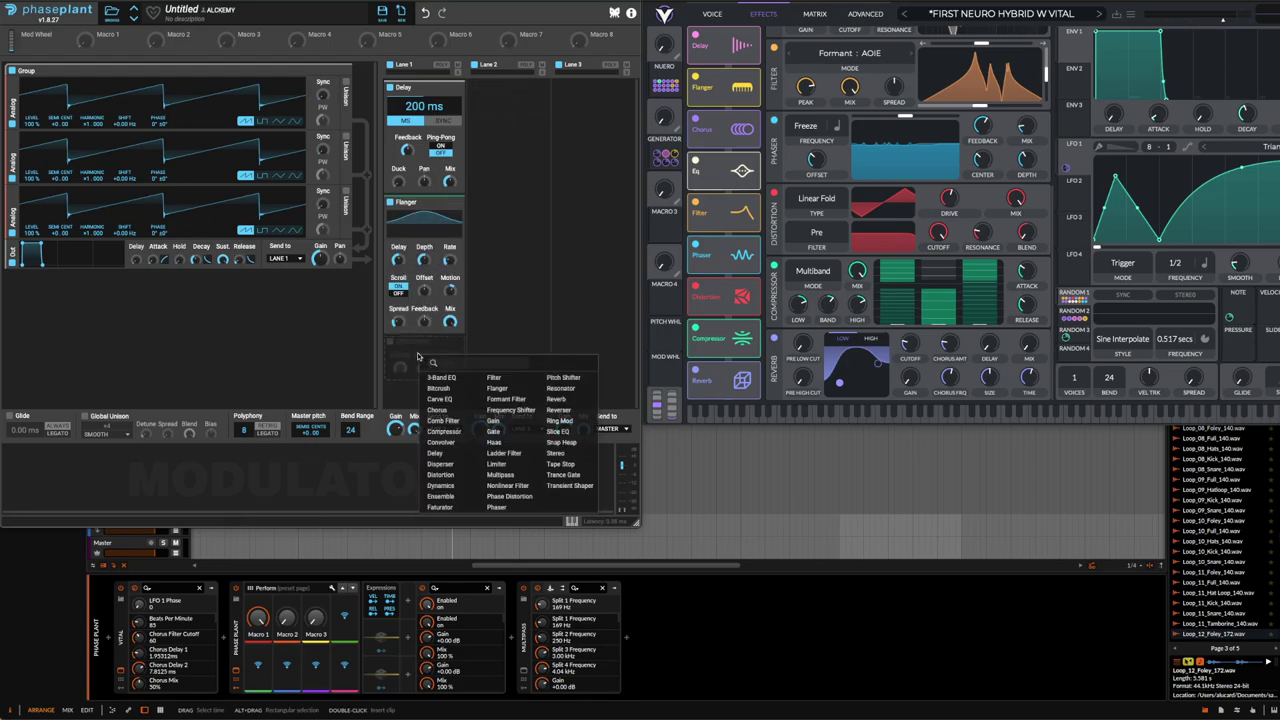
pyautogui.click(563, 434)
pyautogui.scroll(-2, 440, 300)
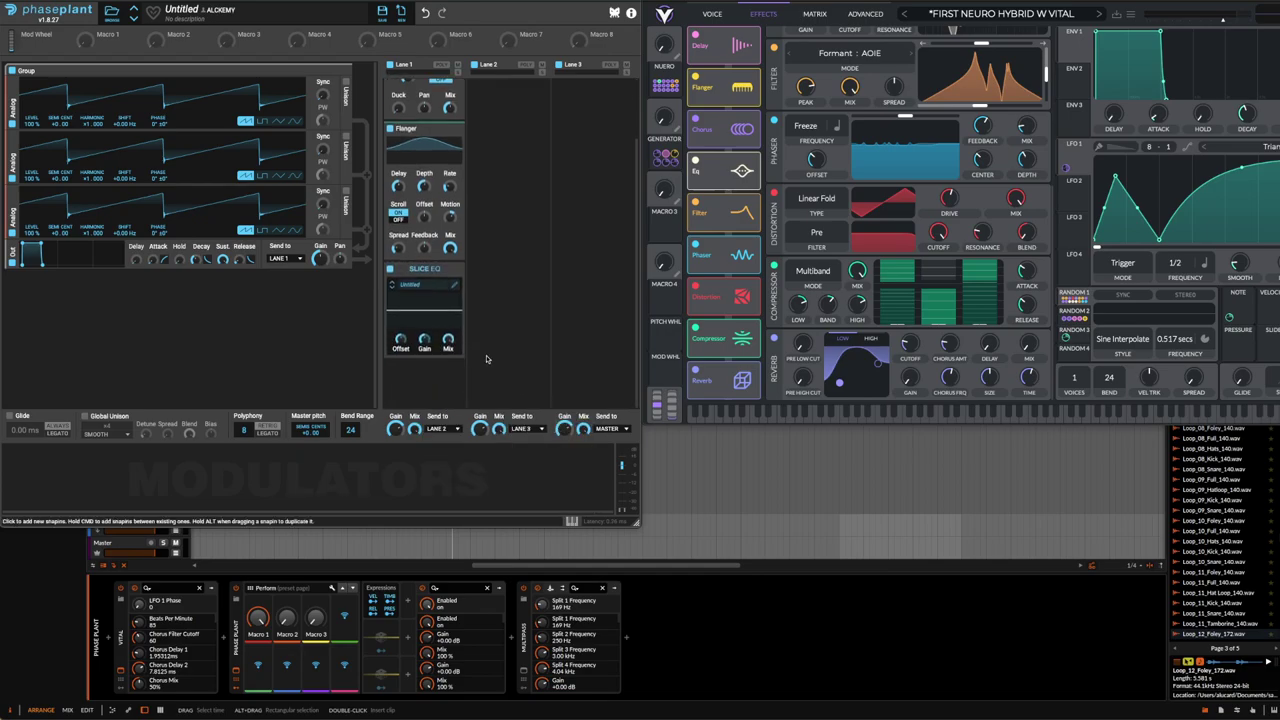
pyautogui.click(424, 360)
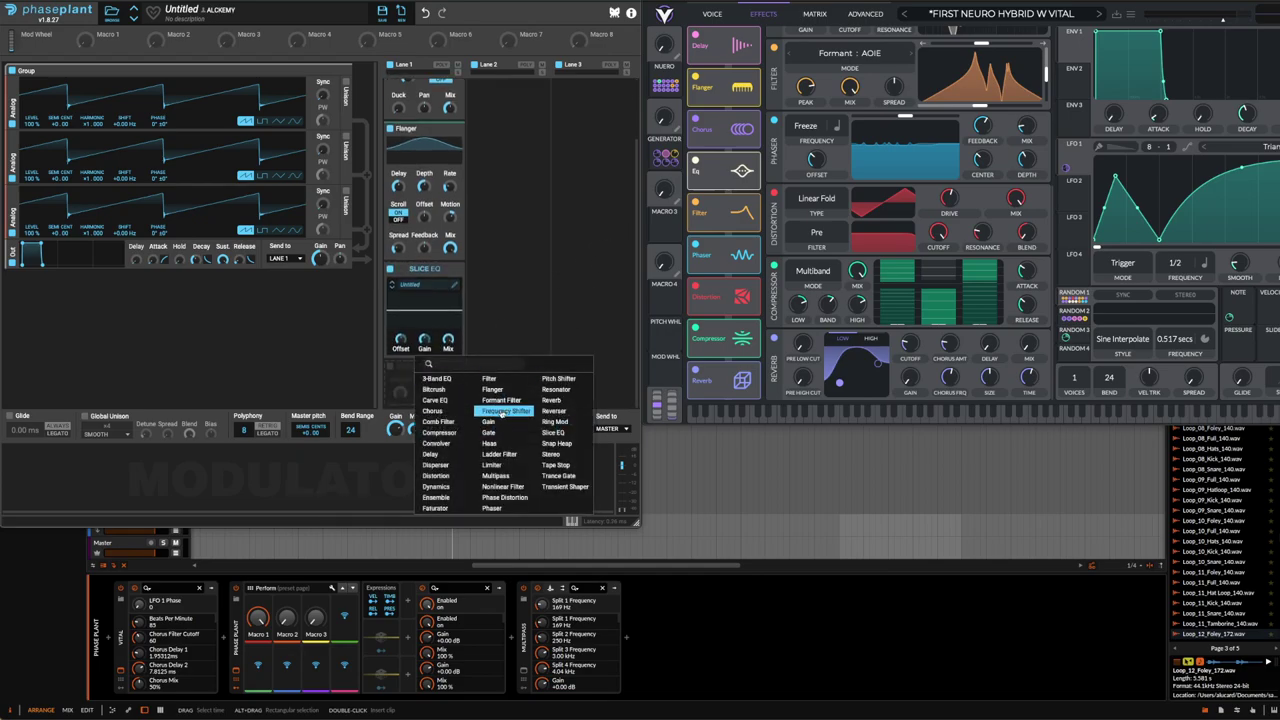
pyautogui.click(480, 379)
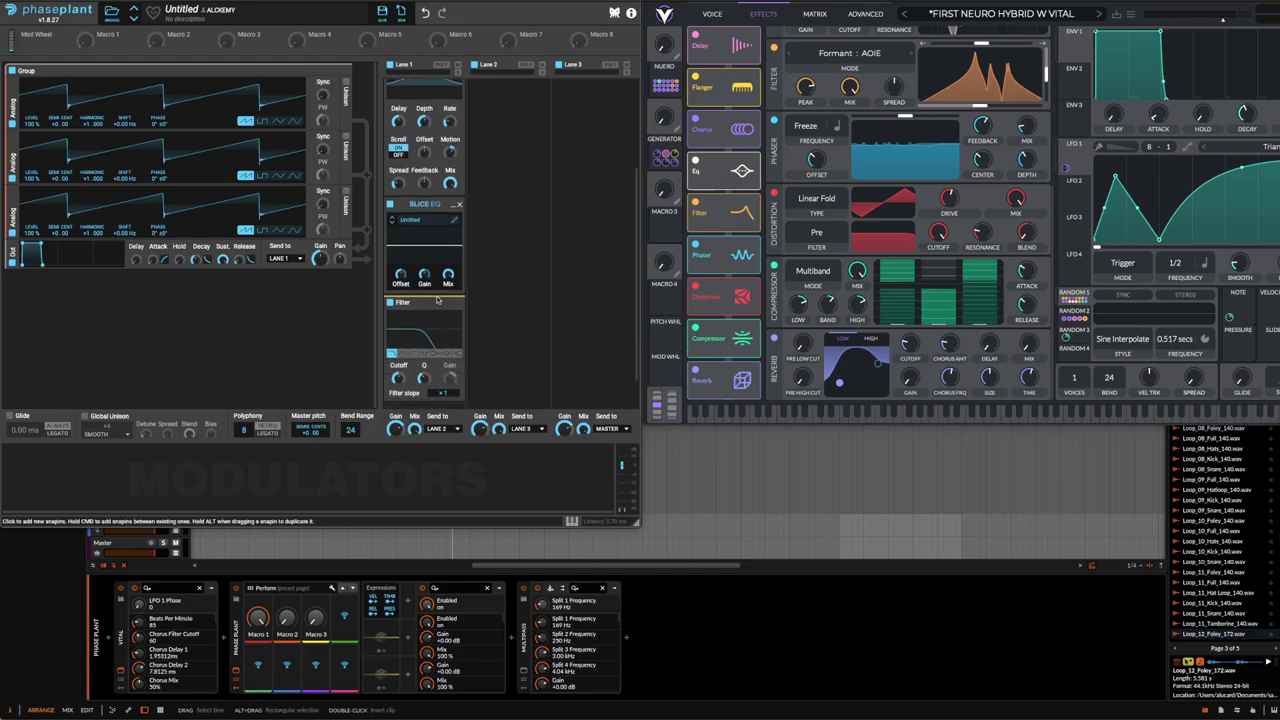
# Append Distortion, Dynamics and Reverb effects after the Filter in Lane 1.
pyautogui.scroll(-2, 476, 383)
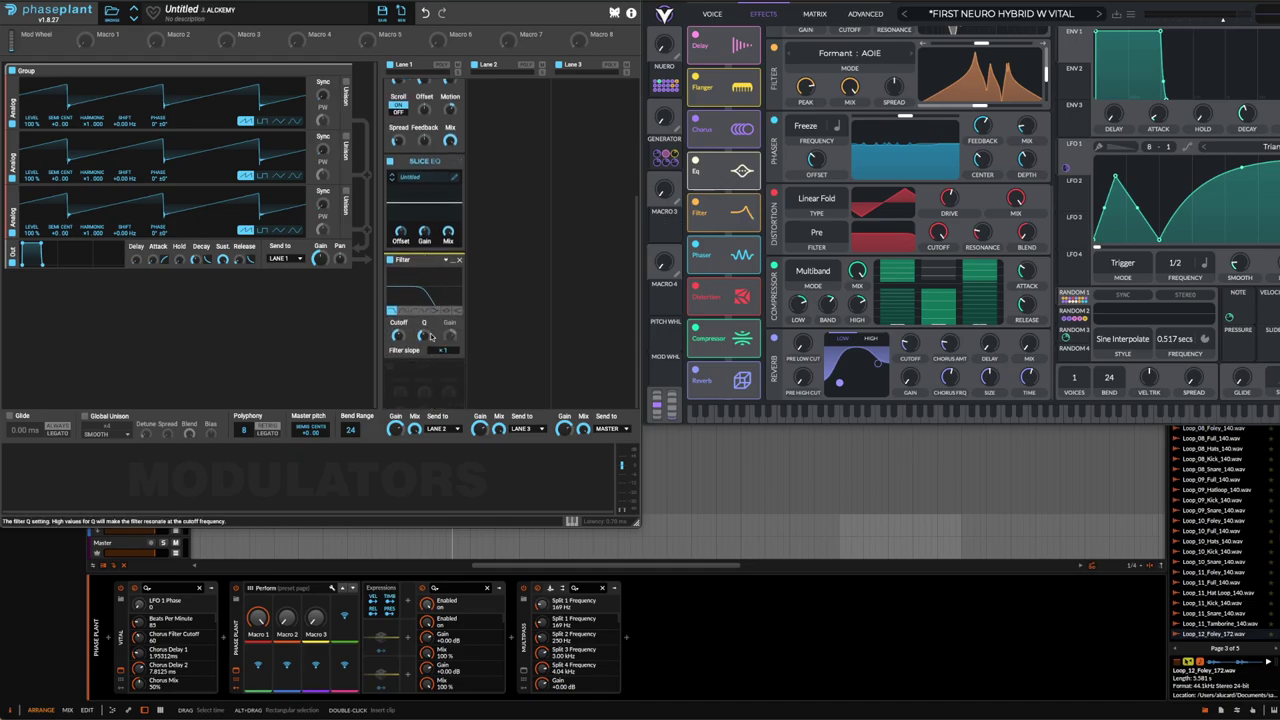
pyautogui.click(442, 384)
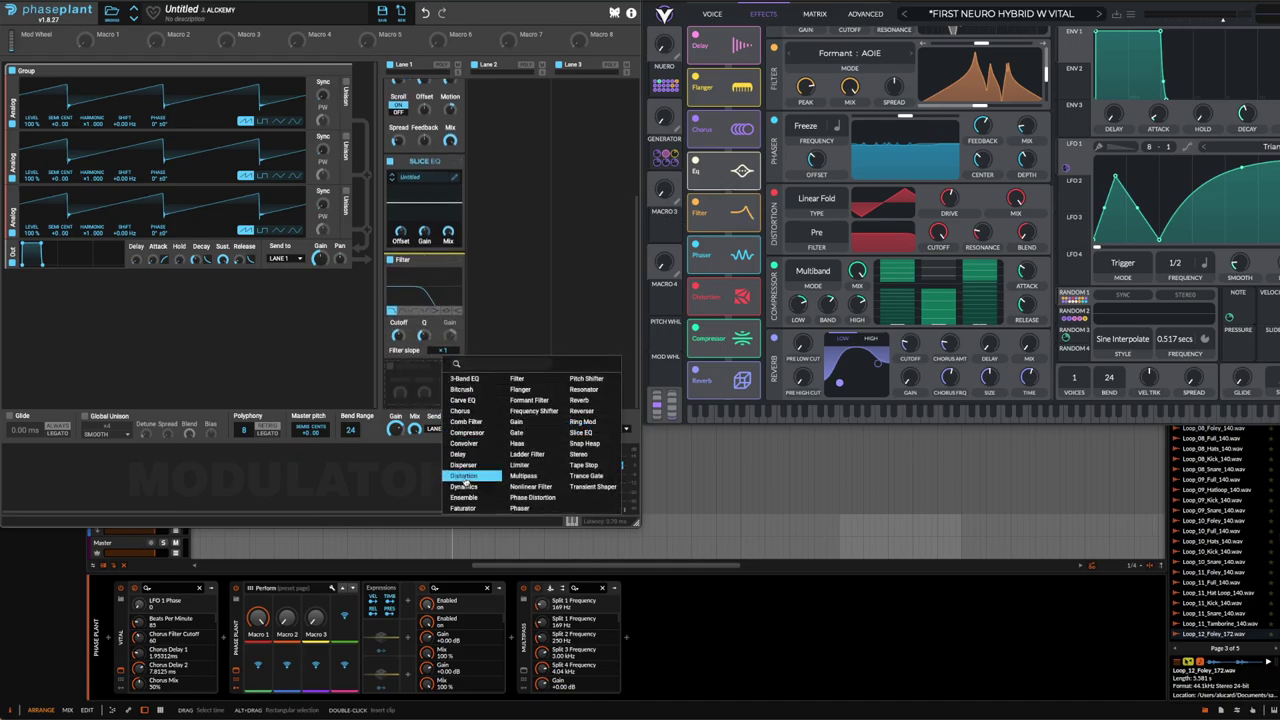
pyautogui.click(463, 475)
pyautogui.scroll(-2, 428, 392)
pyautogui.click(428, 392)
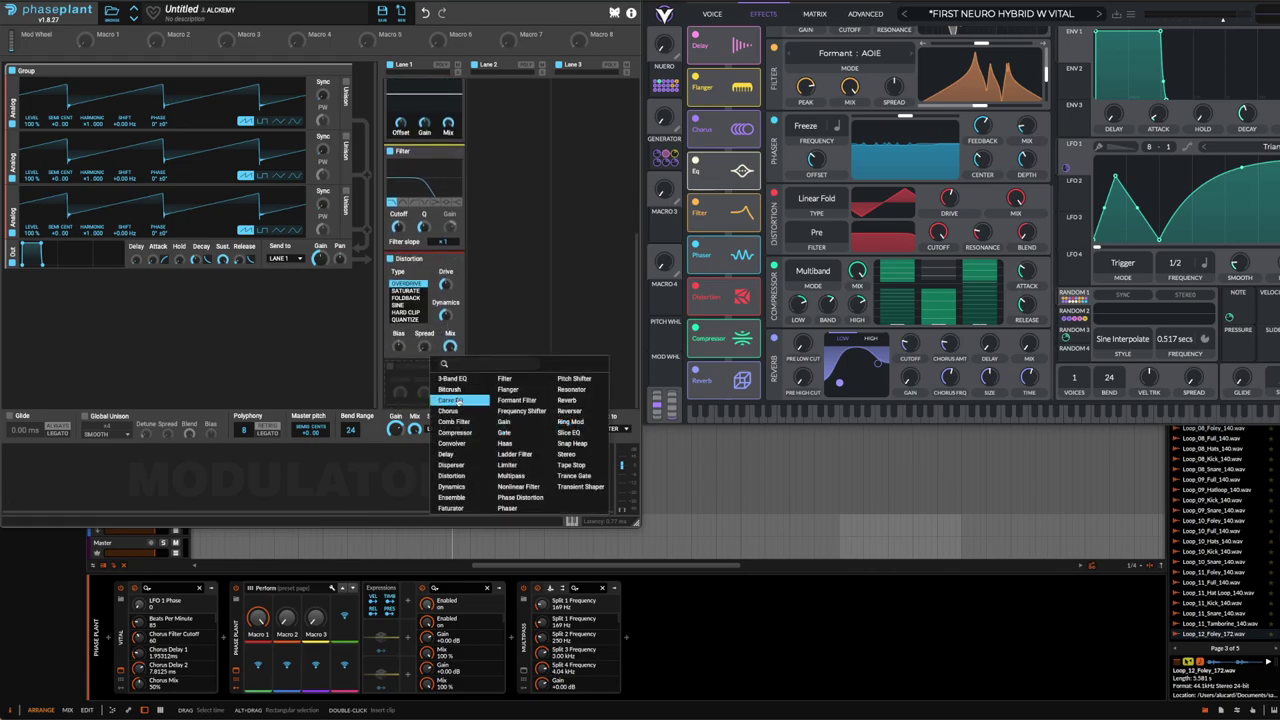
pyautogui.click(455, 485)
pyautogui.scroll(-3, 437, 238)
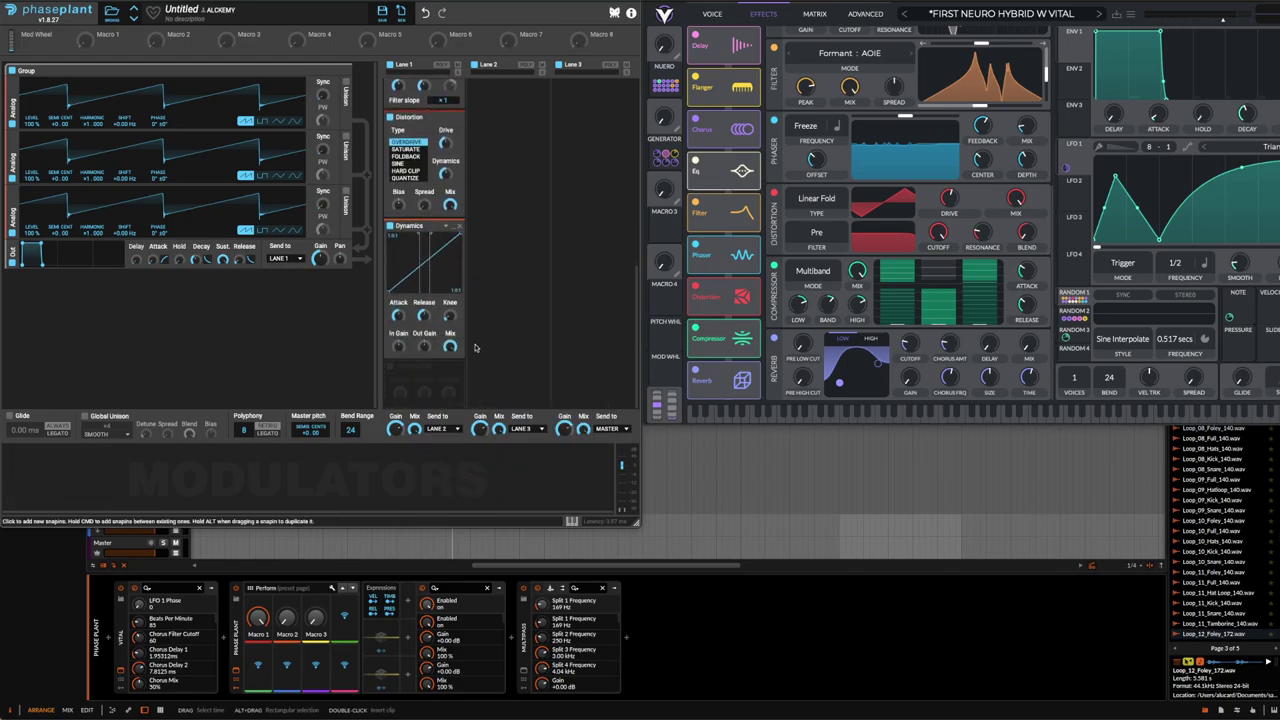
pyautogui.click(437, 390)
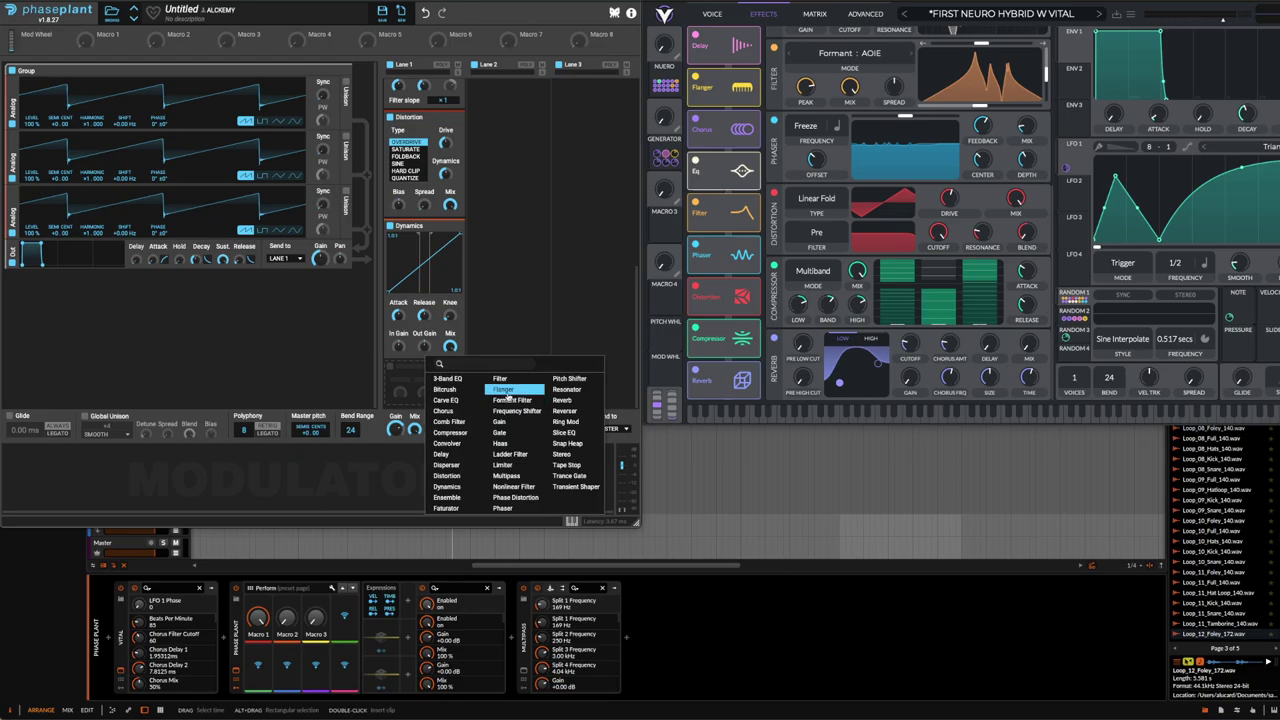
pyautogui.click(566, 401)
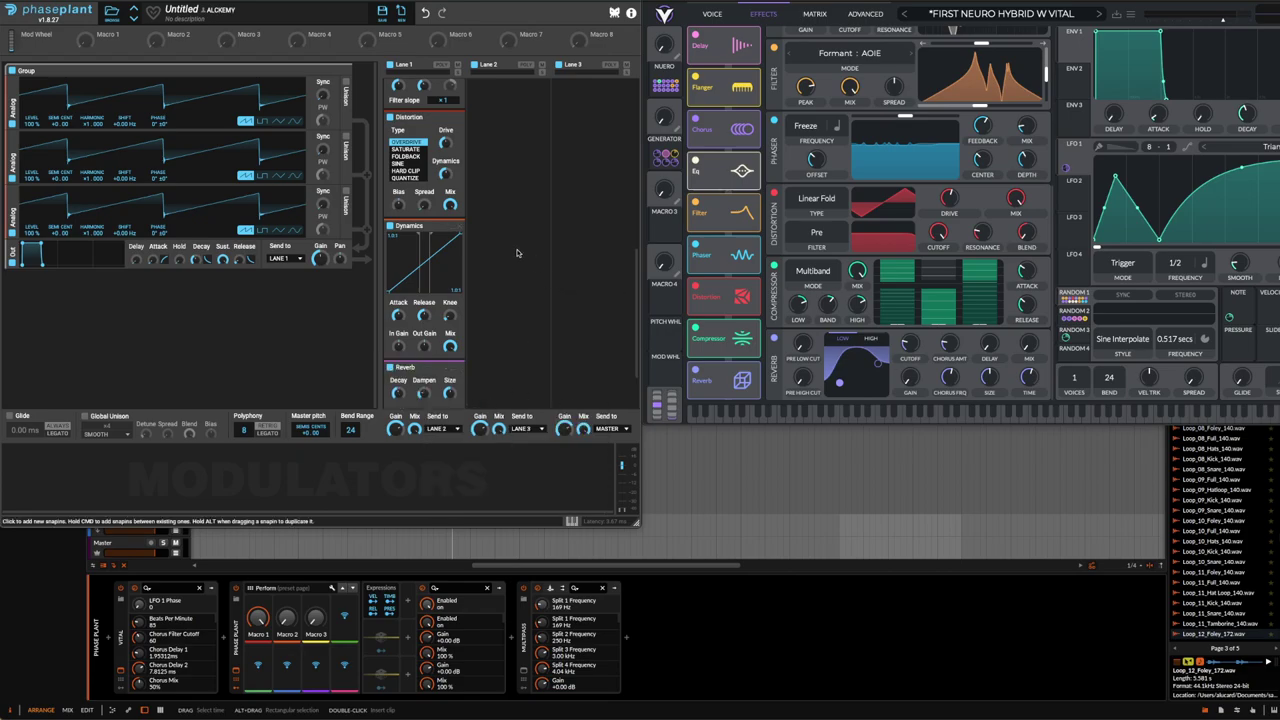
pyautogui.scroll(5, 500, 207)
# Collapse Lane 1's Delay, Flanger, Slice EQ, Filter, Distortion, Dynamics and Reverb snapins.
pyautogui.click(497, 96)
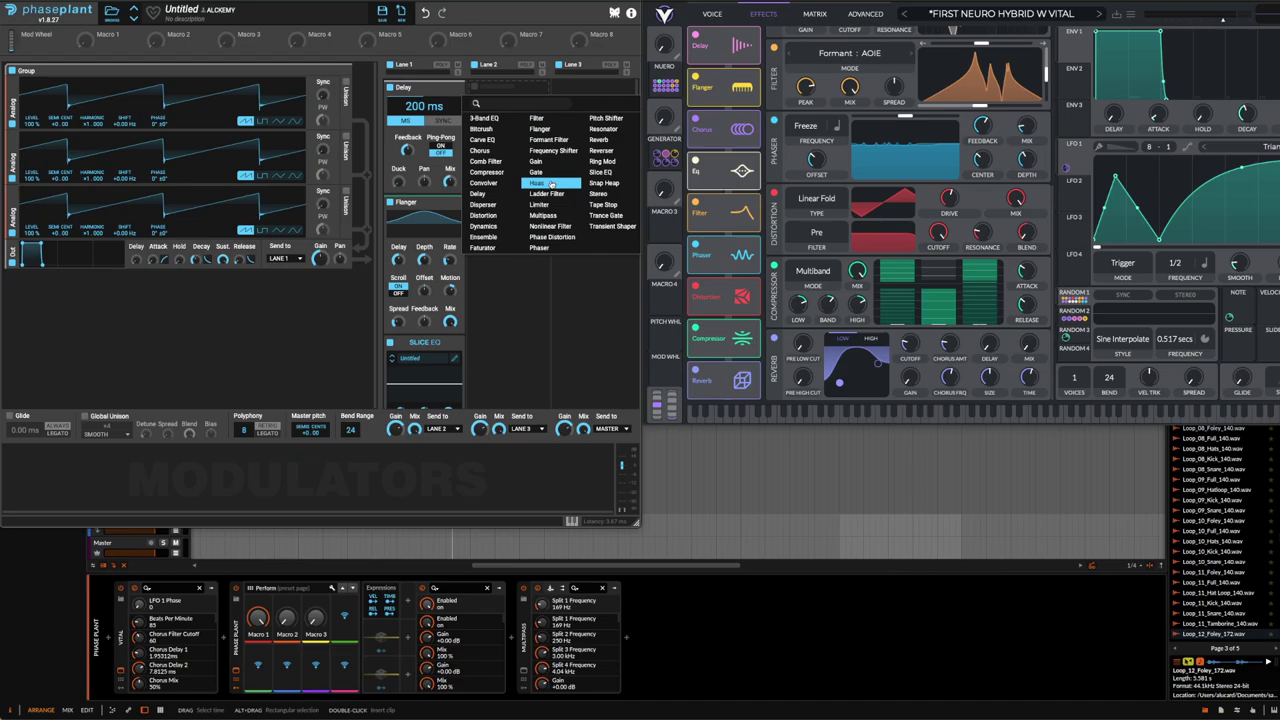
pyautogui.click(516, 310)
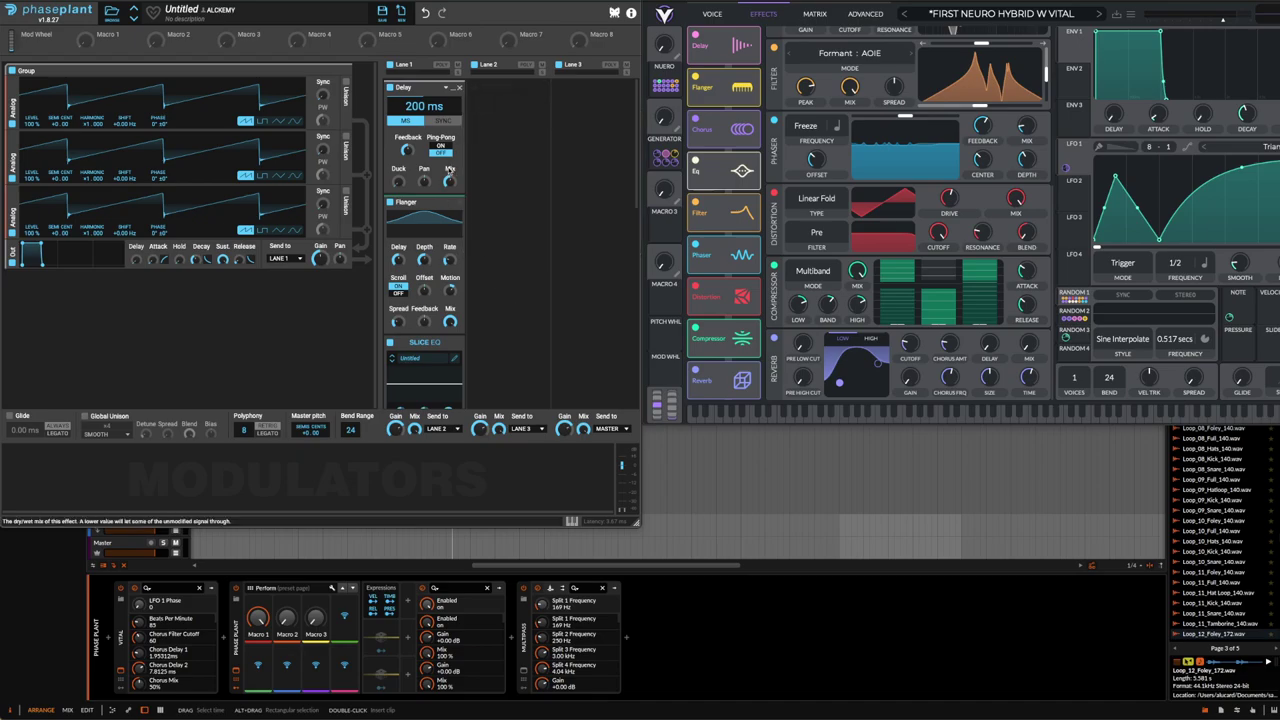
pyautogui.click(452, 88)
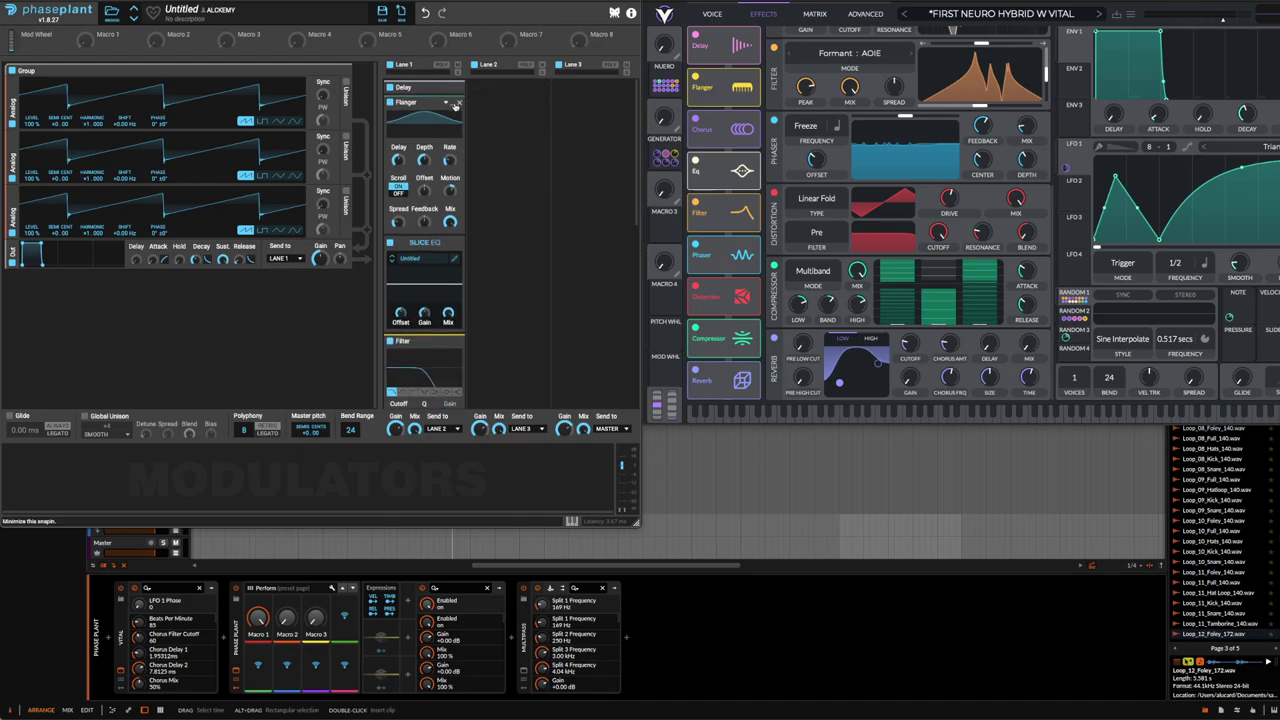
pyautogui.click(454, 103)
pyautogui.click(454, 118)
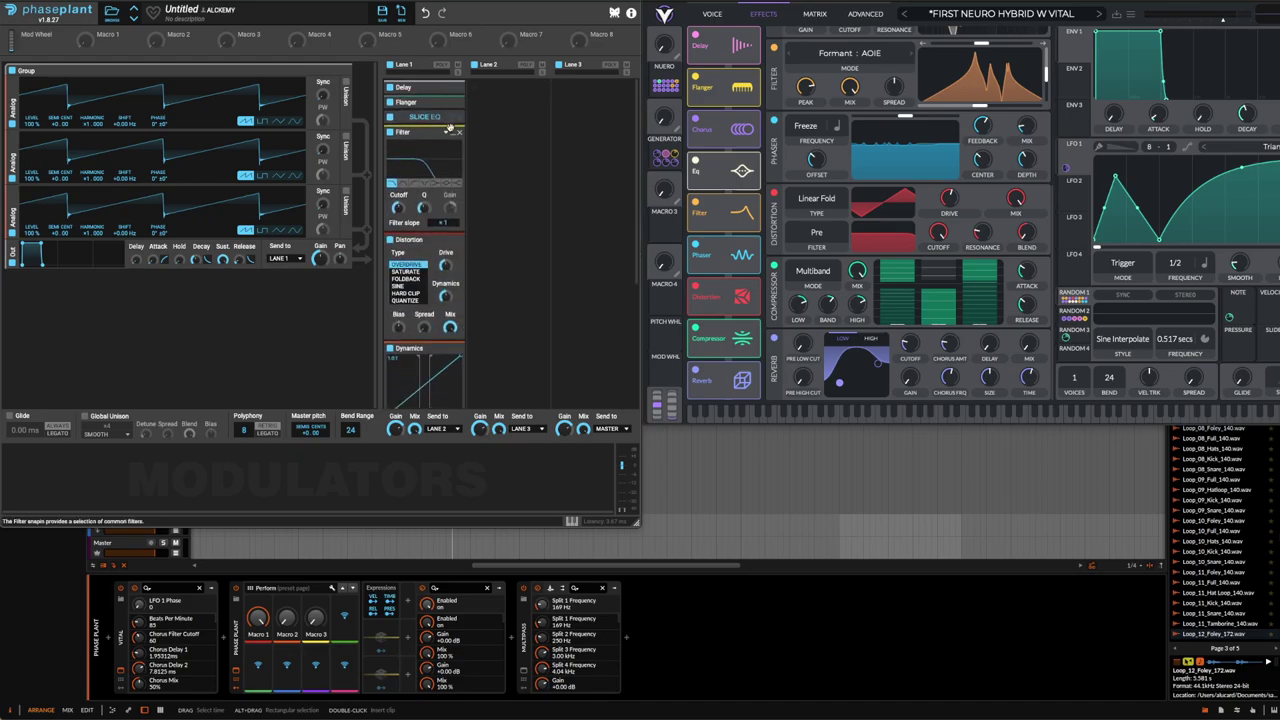
pyautogui.click(452, 132)
pyautogui.click(454, 147)
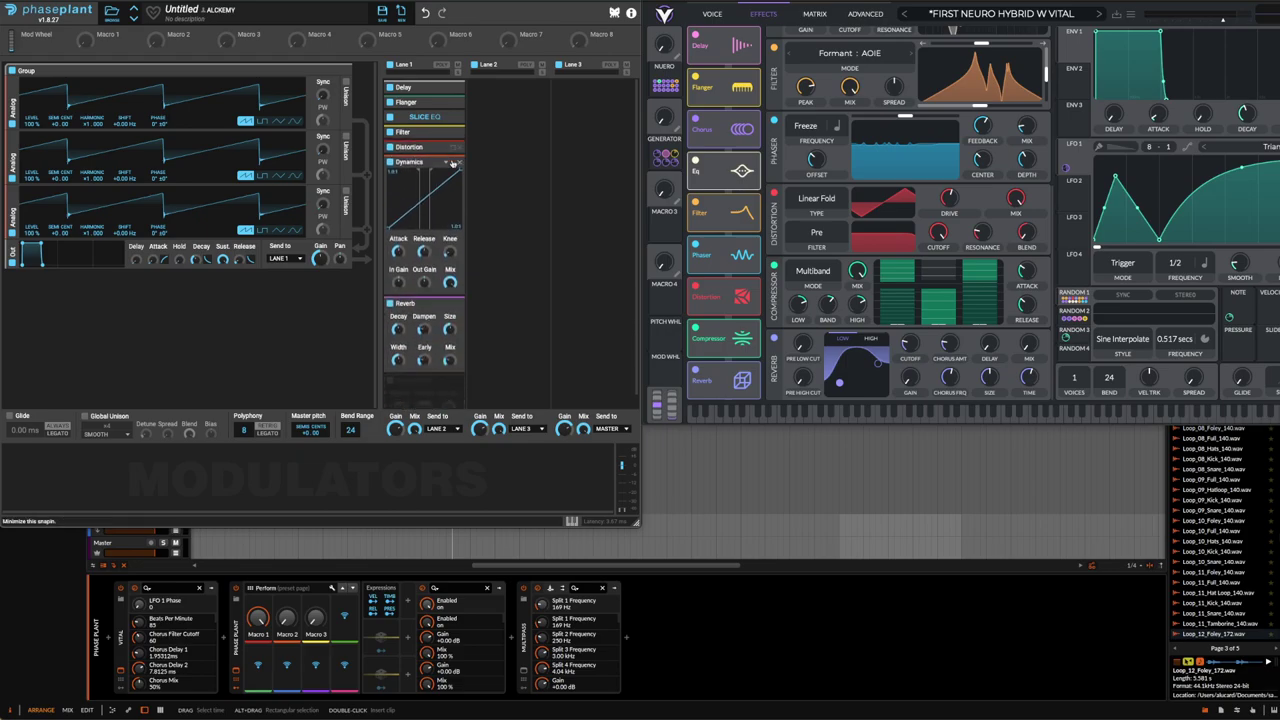
pyautogui.click(454, 162)
pyautogui.click(454, 177)
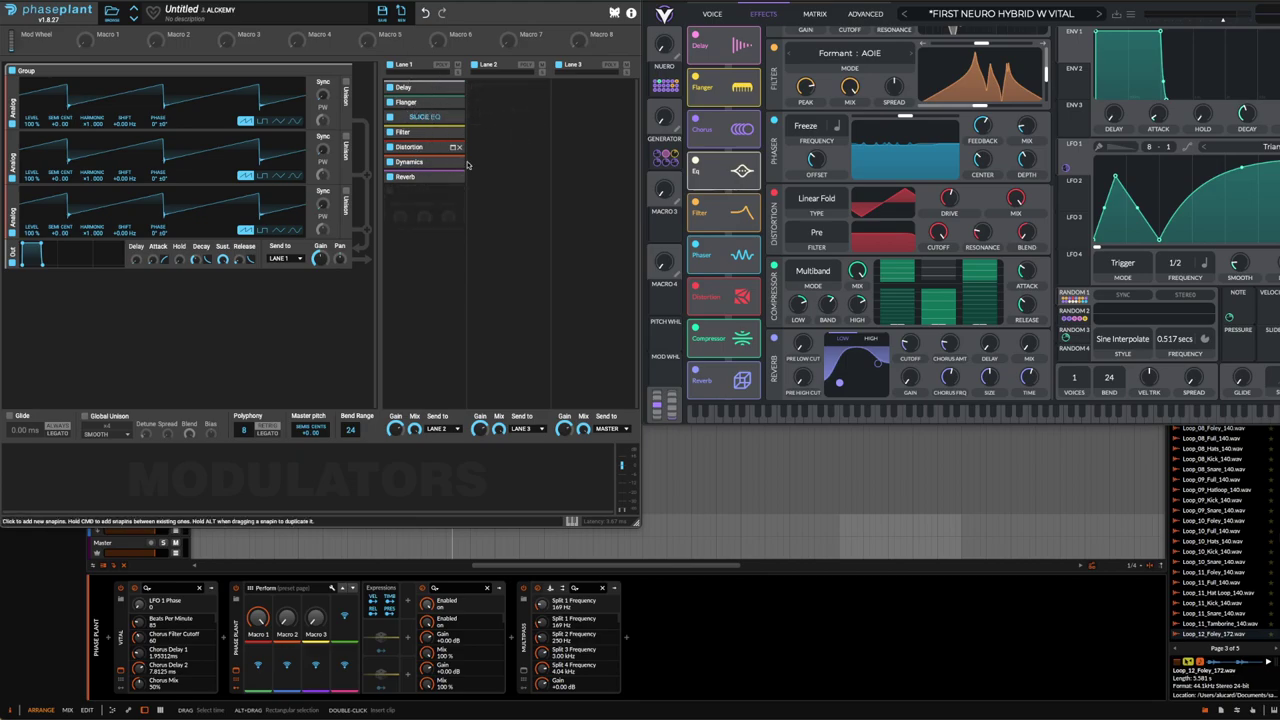
# Add an LFO modulator and drag its sine peak to the left in the LFO editor.
pyautogui.click(437, 201)
pyautogui.click(547, 167)
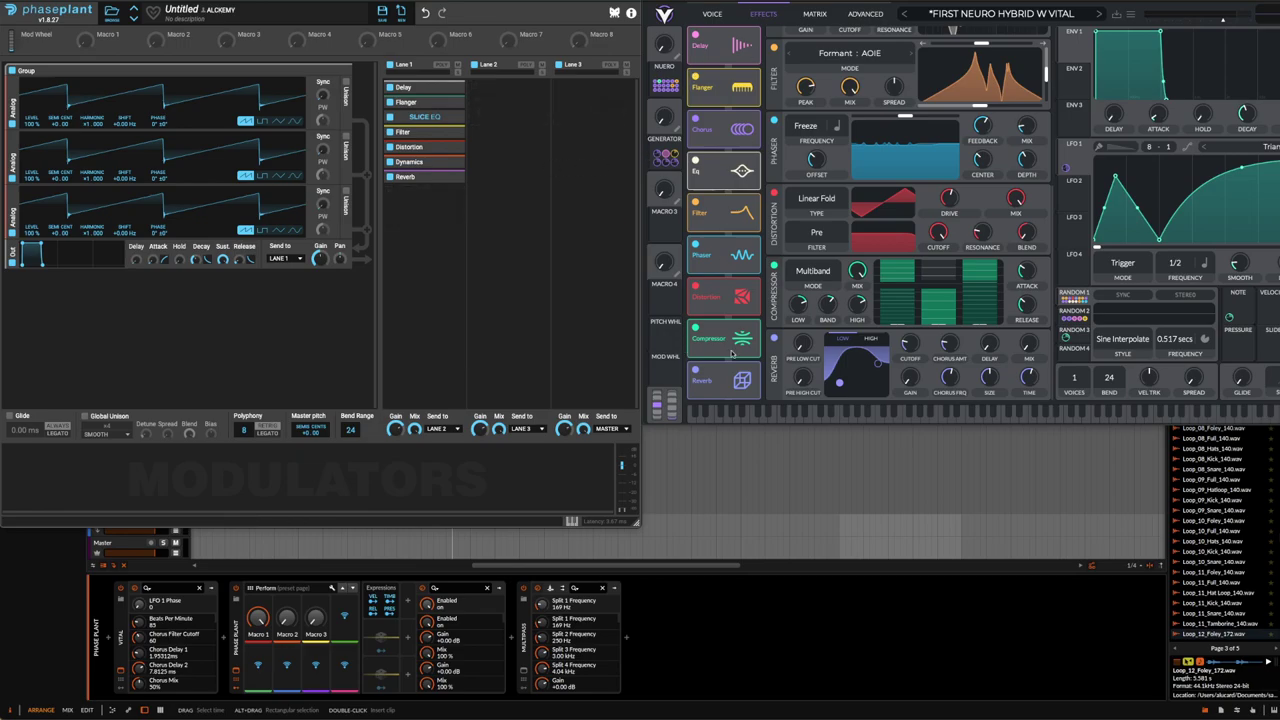
pyautogui.click(419, 217)
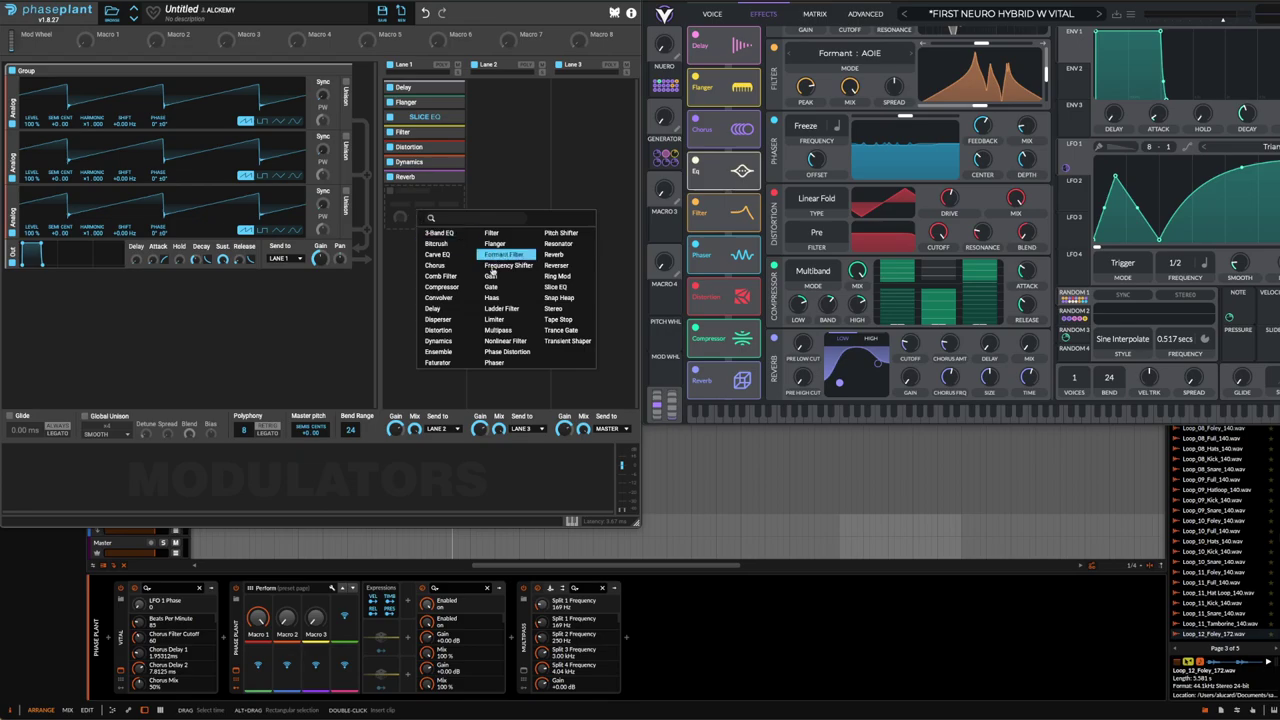
pyautogui.click(291, 480)
pyautogui.click(38, 483)
pyautogui.click(57, 497)
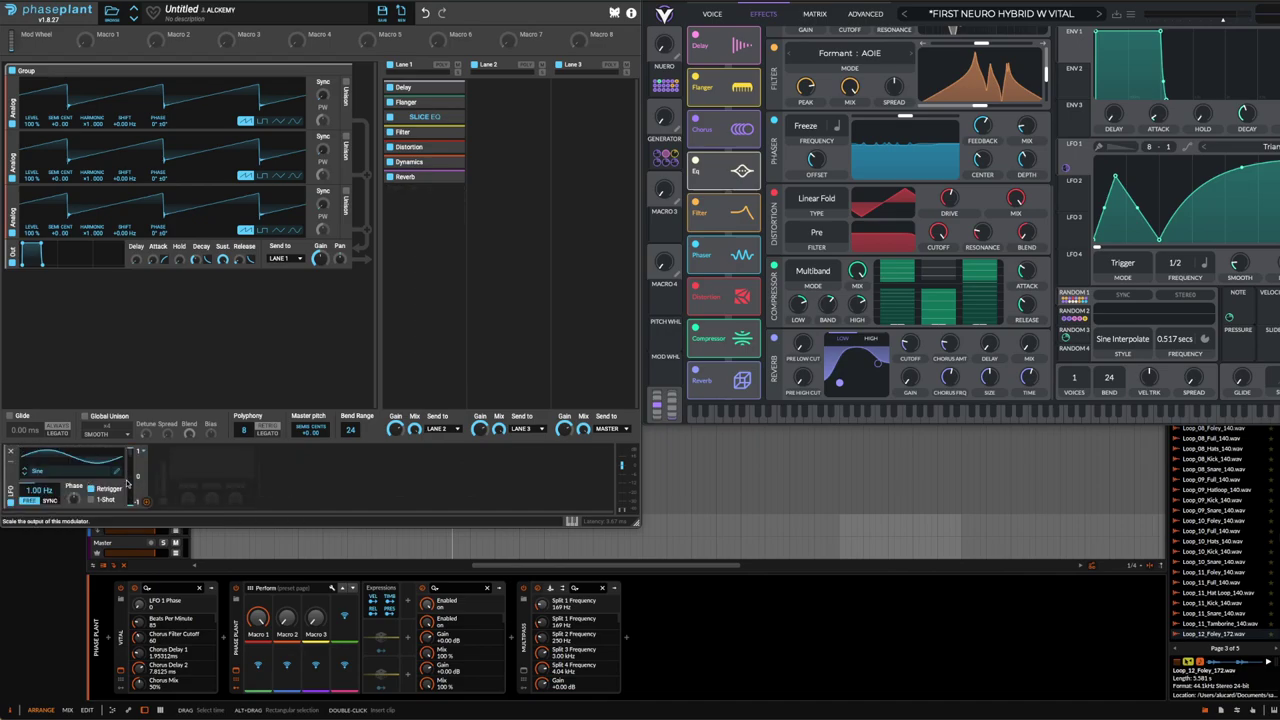
pyautogui.click(117, 476)
pyautogui.moveTo(257, 256); pyautogui.dragTo(157, 257)
# Redraw the LFO curve as a sharp early dip followed by a long rise.
pyautogui.click(1208, 210)
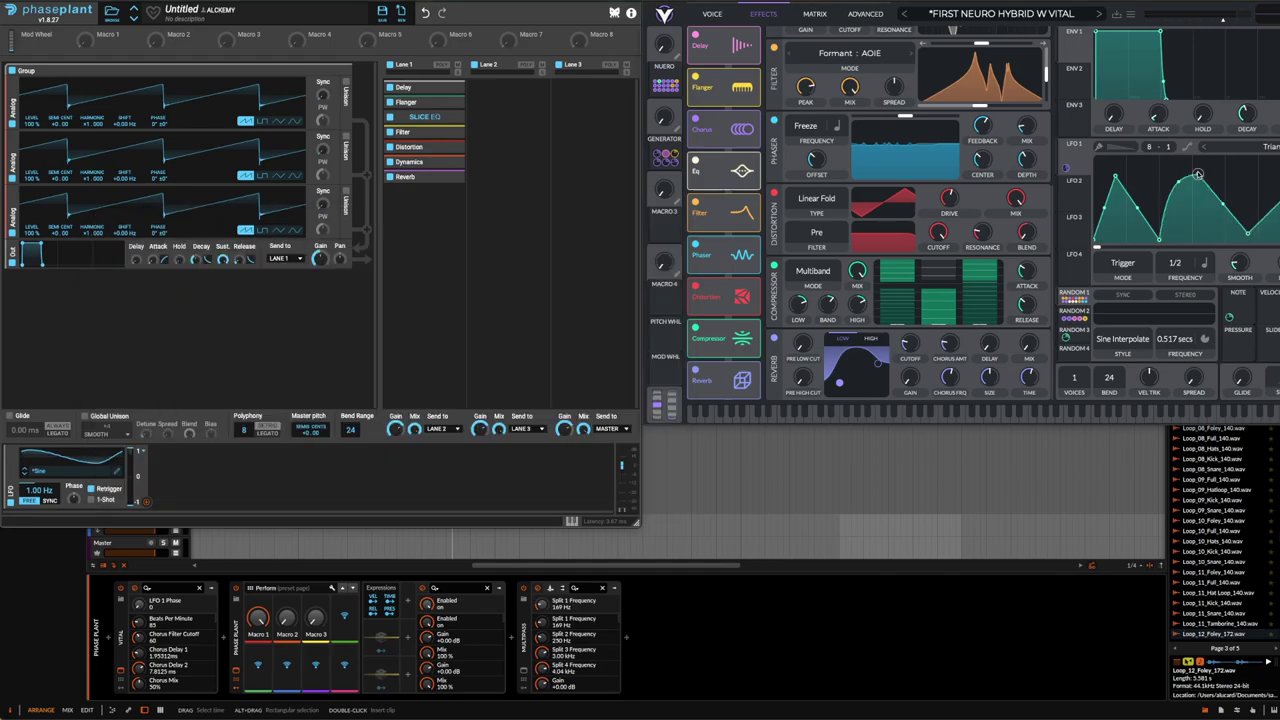
pyautogui.click(117, 471)
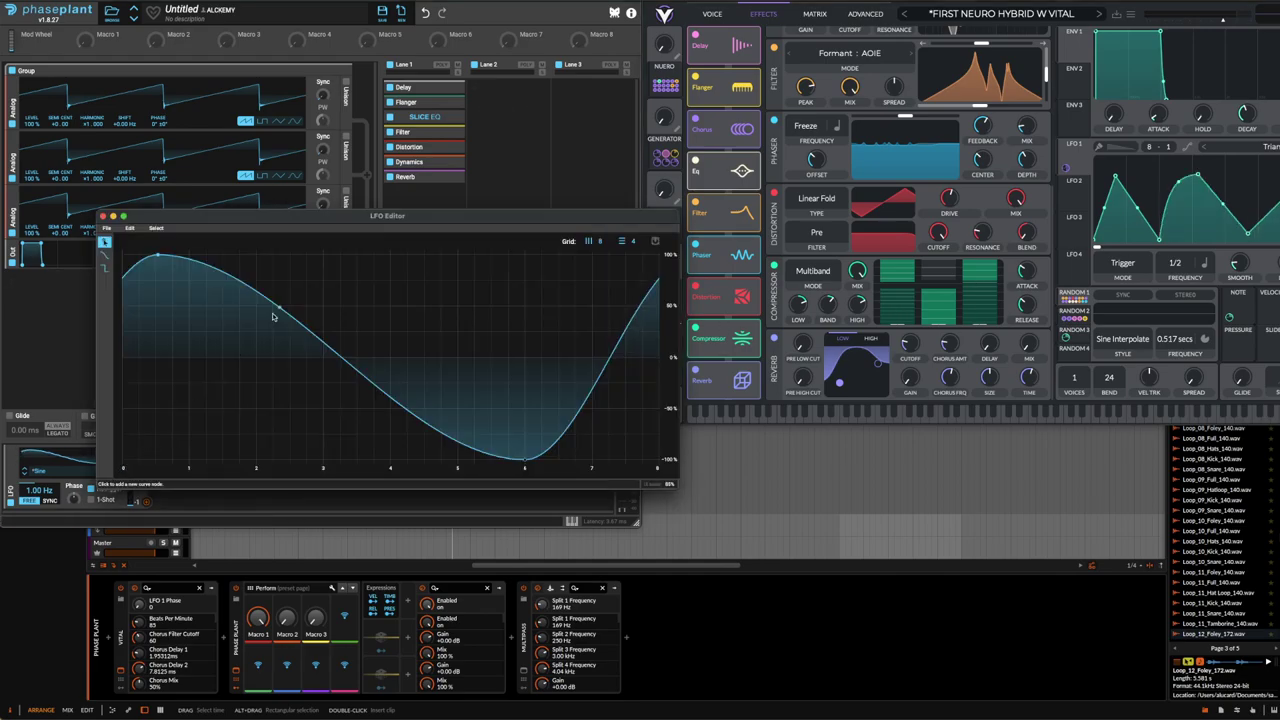
pyautogui.moveTo(277, 309); pyautogui.dragTo(249, 256)
pyautogui.moveTo(362, 446); pyautogui.dragTo(363, 328)
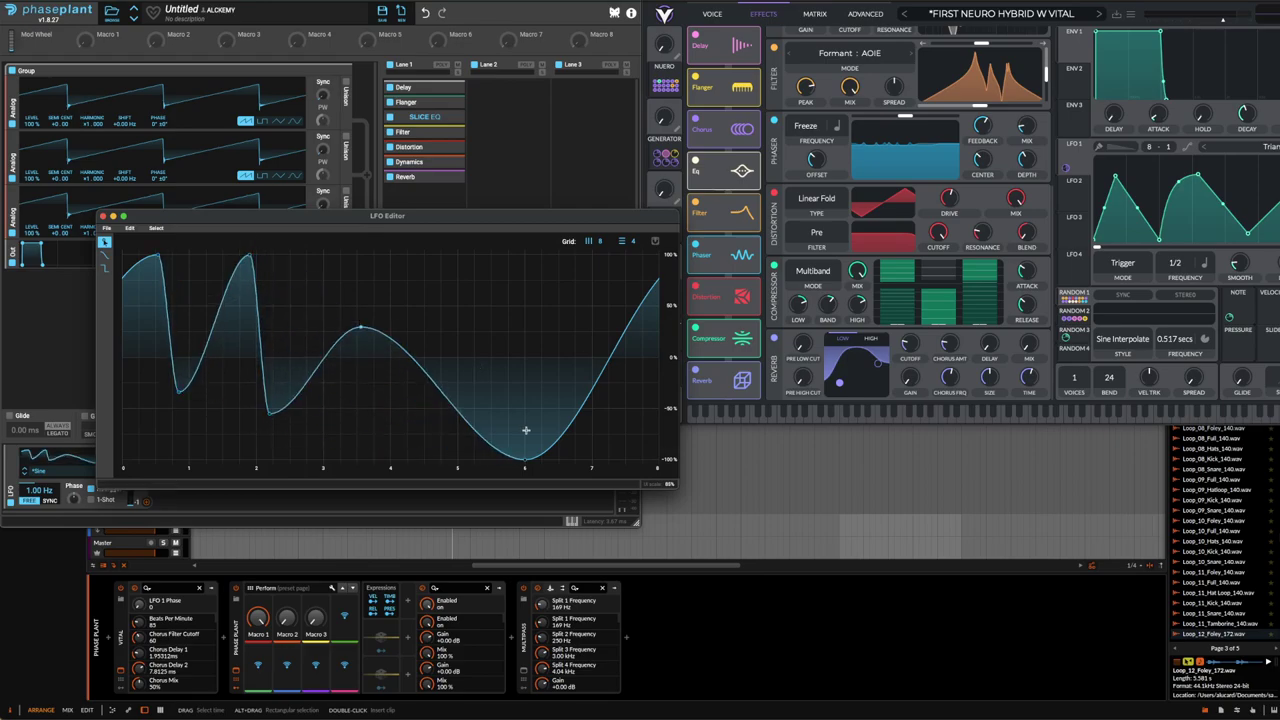
pyautogui.moveTo(525, 459); pyautogui.dragTo(526, 279)
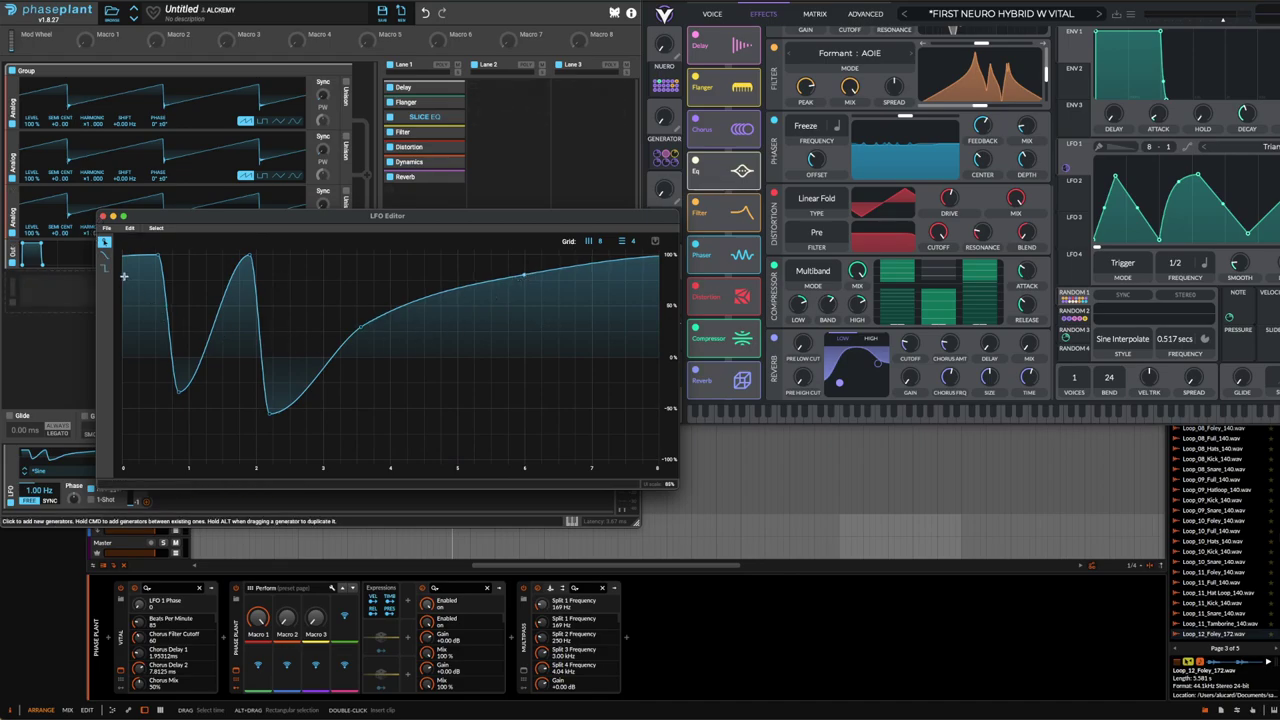
pyautogui.click(103, 217)
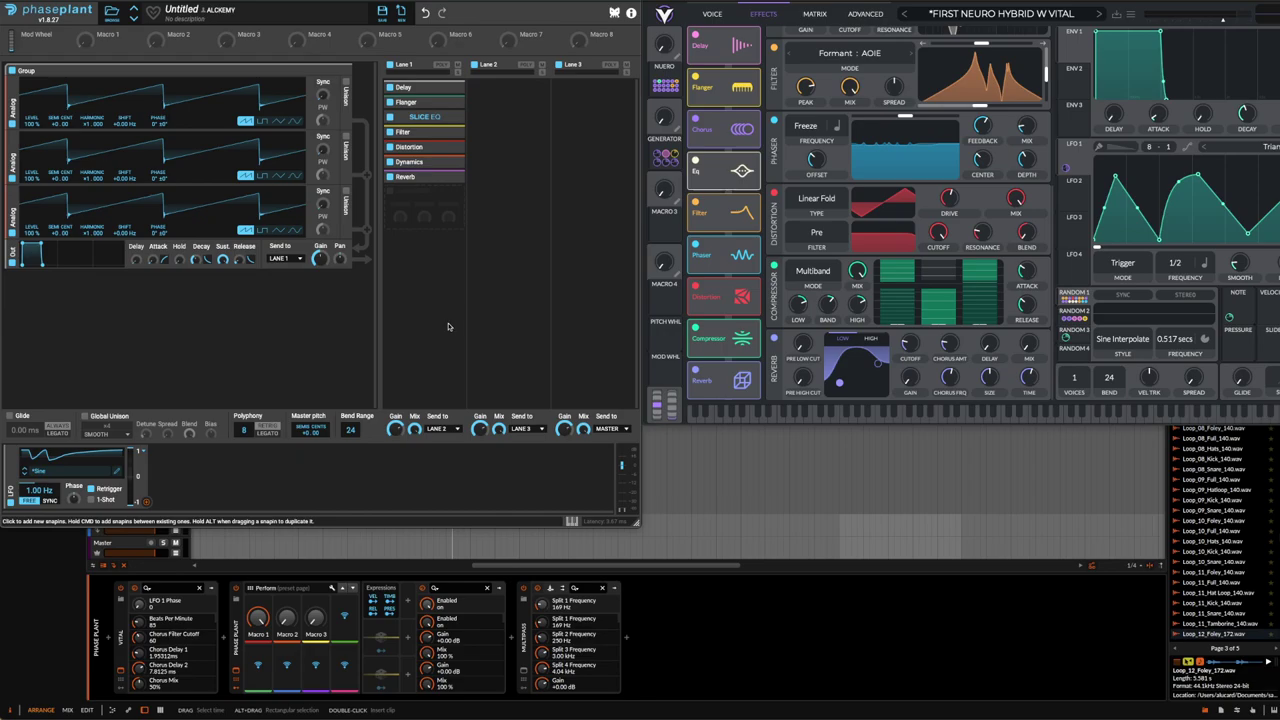
# Switch Vital to its VOICE page, then bring up Phase Plant's effect list.
pyautogui.click(709, 14)
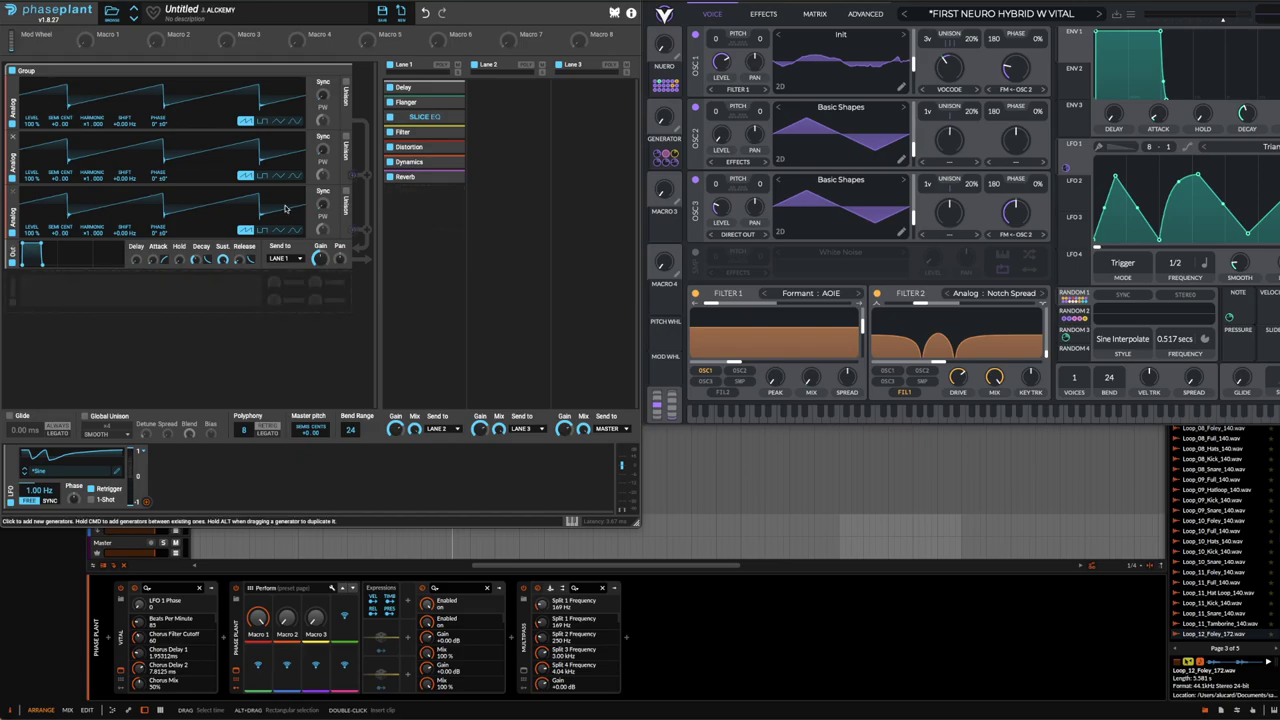
pyautogui.click(404, 205)
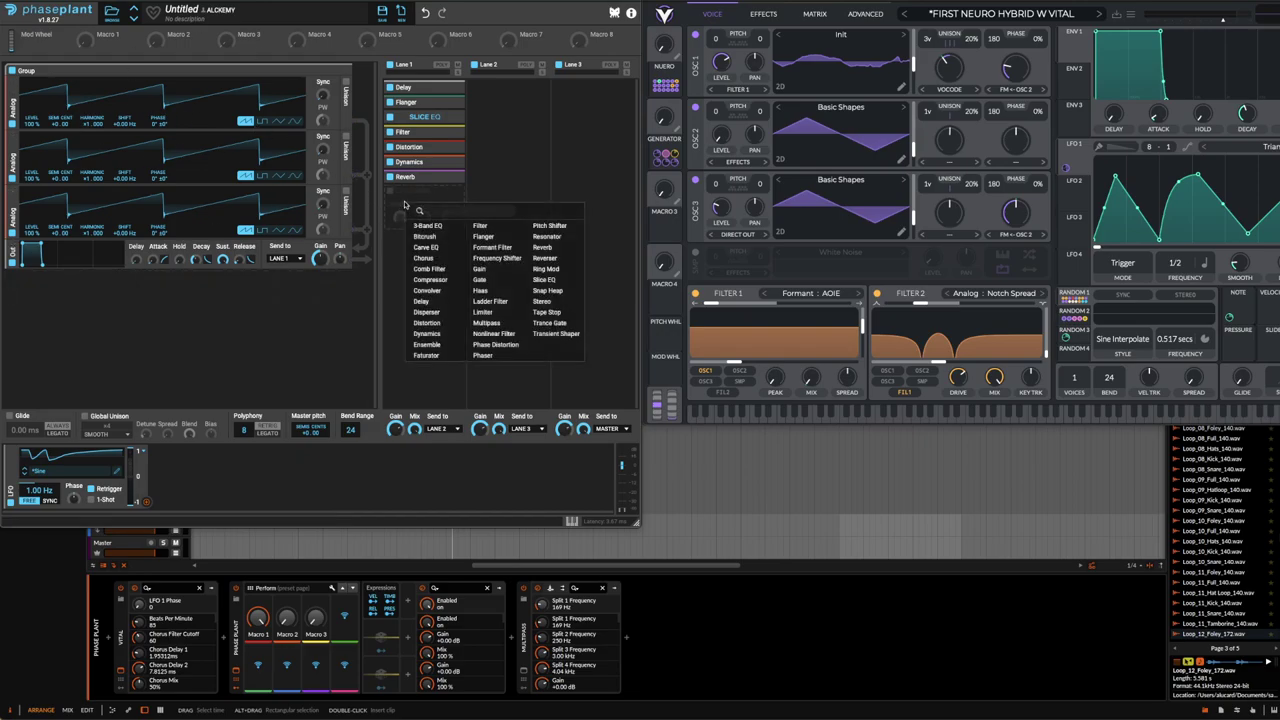
# Add a Slice EQ with a deep low cut and a tall mid peak, and check its per-band settings.
pyautogui.click(545, 279)
pyautogui.click(453, 211)
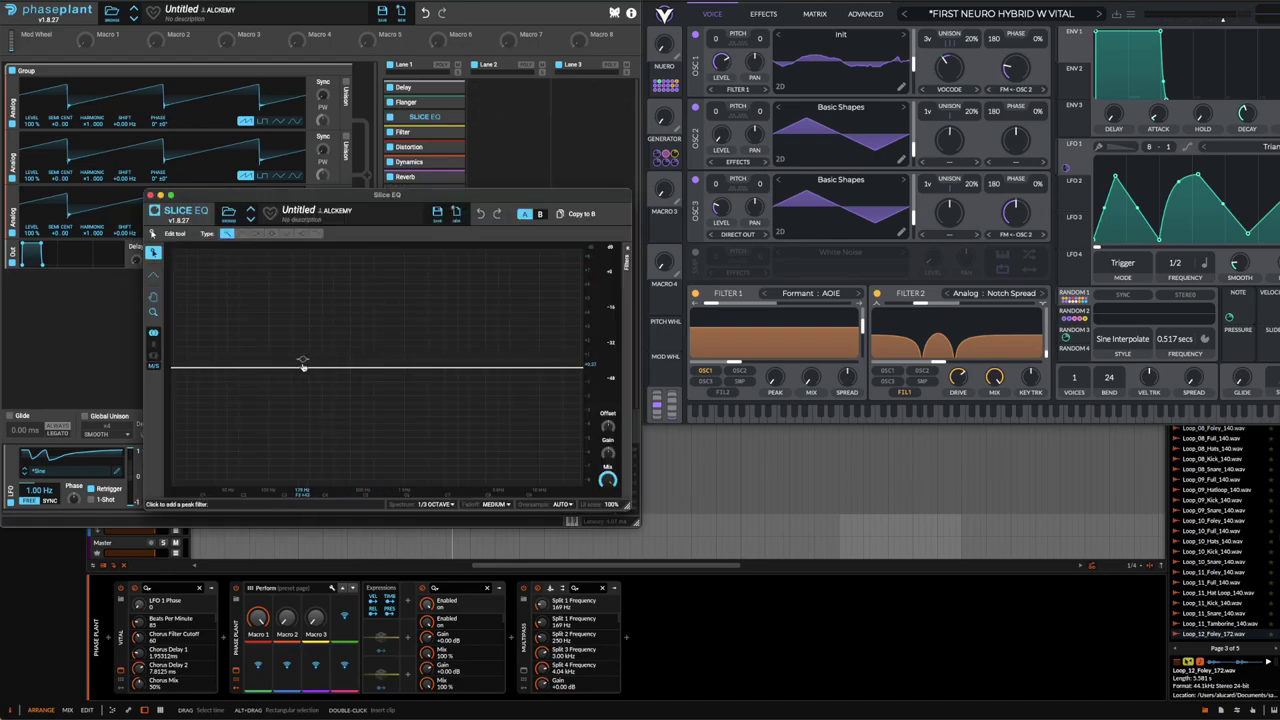
pyautogui.moveTo(303, 363); pyautogui.dragTo(209, 251)
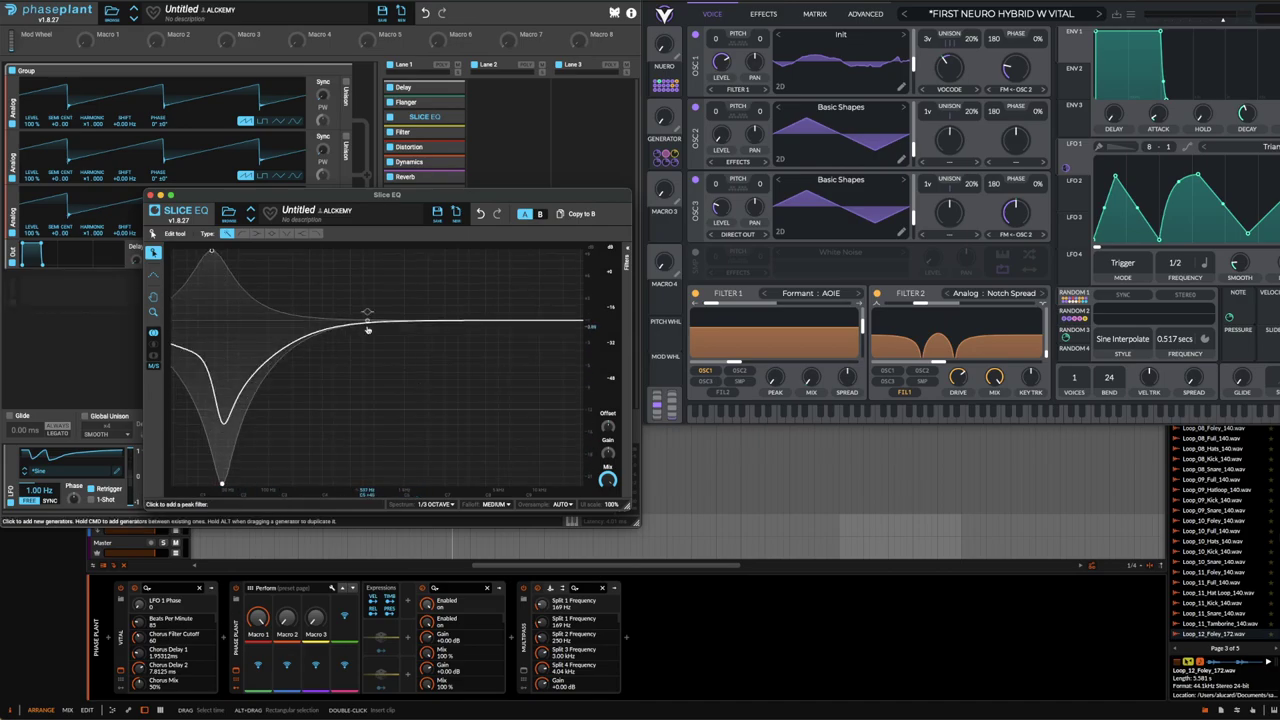
pyautogui.moveTo(366, 320); pyautogui.dragTo(366, 252)
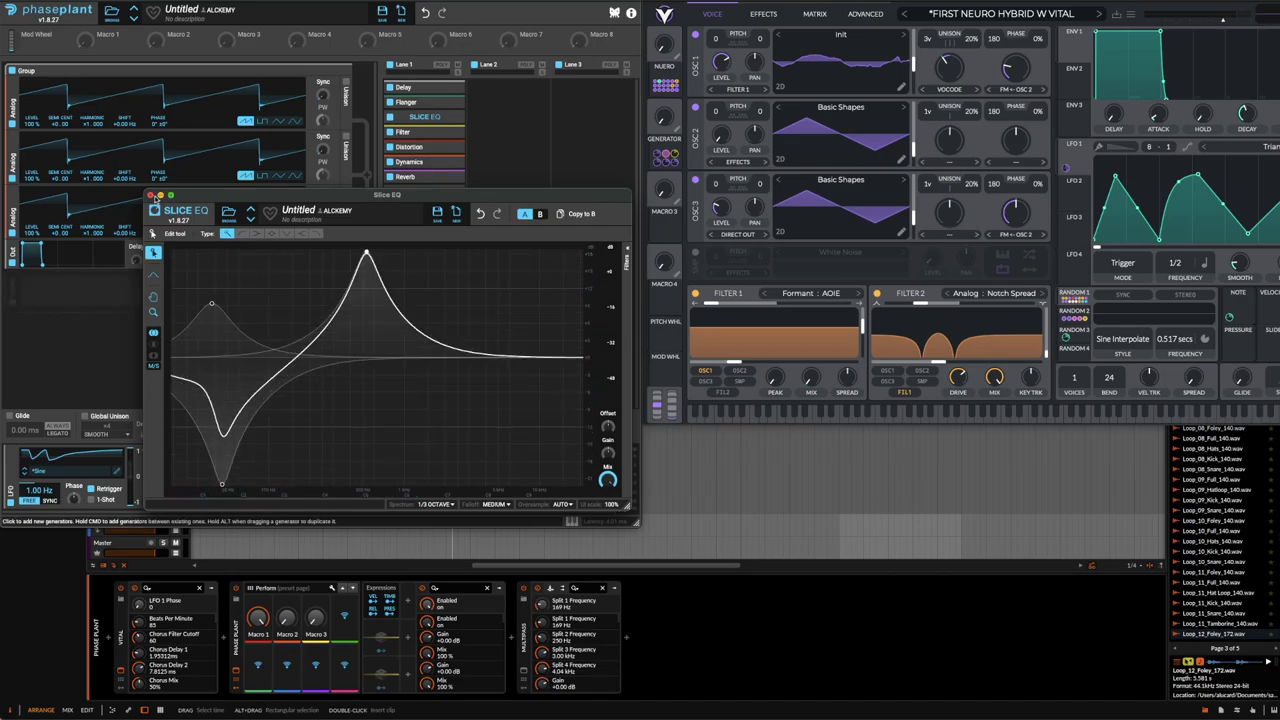
pyautogui.click(151, 196)
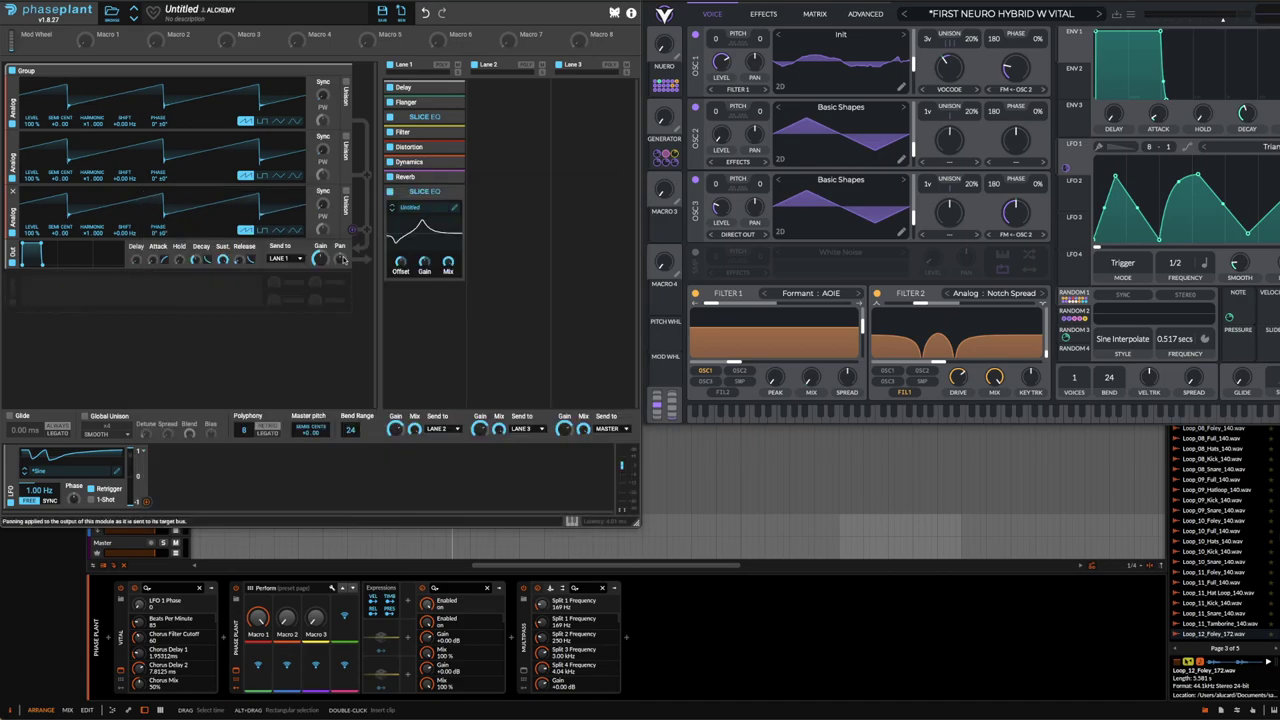
pyautogui.click(454, 206)
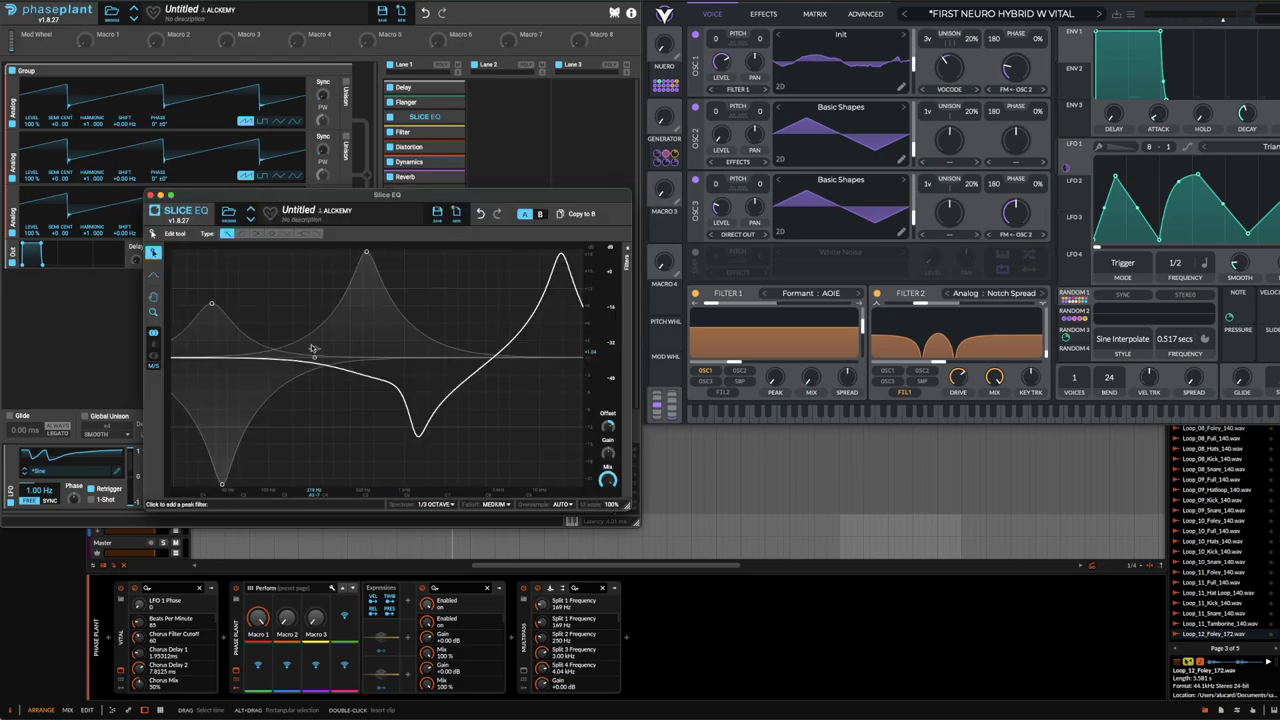
pyautogui.click(626, 258)
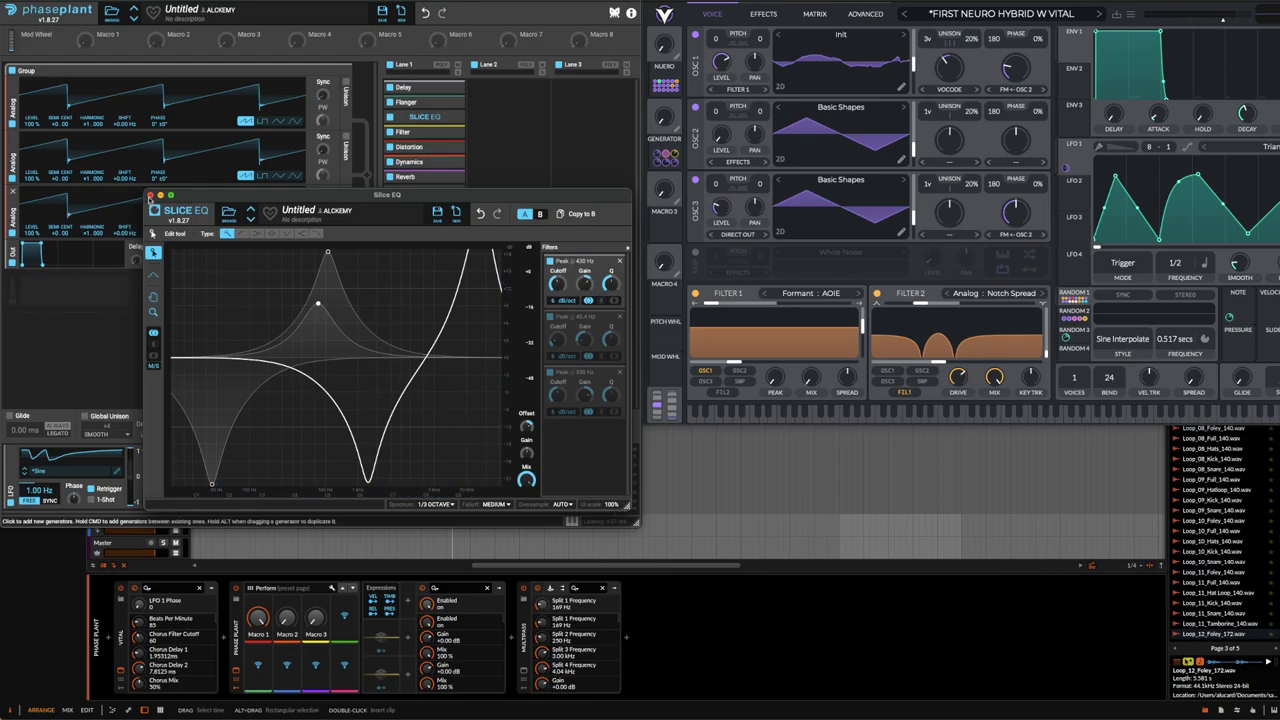
pyautogui.click(149, 195)
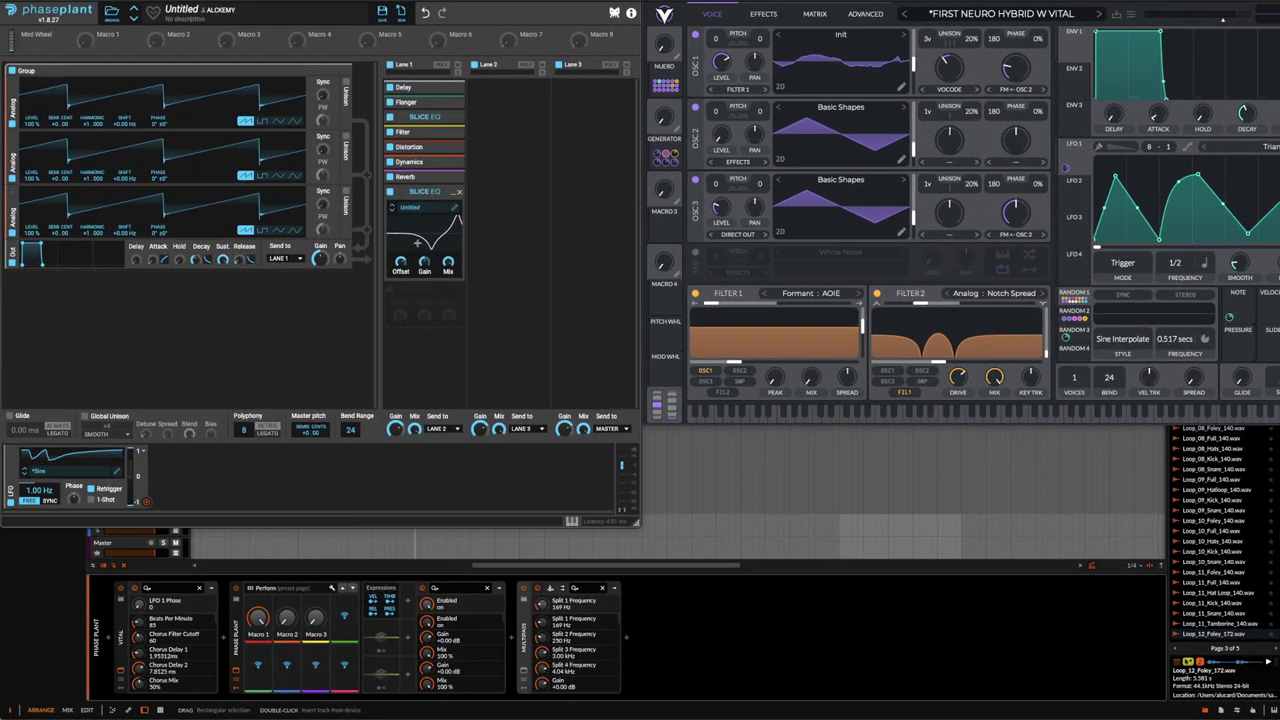
# Shift the EQ curve by +27.36 semitones and duplicate the Distortion and Slice EQ pair.
pyautogui.moveTo(400, 262); pyautogui.dragTo(400, 248)
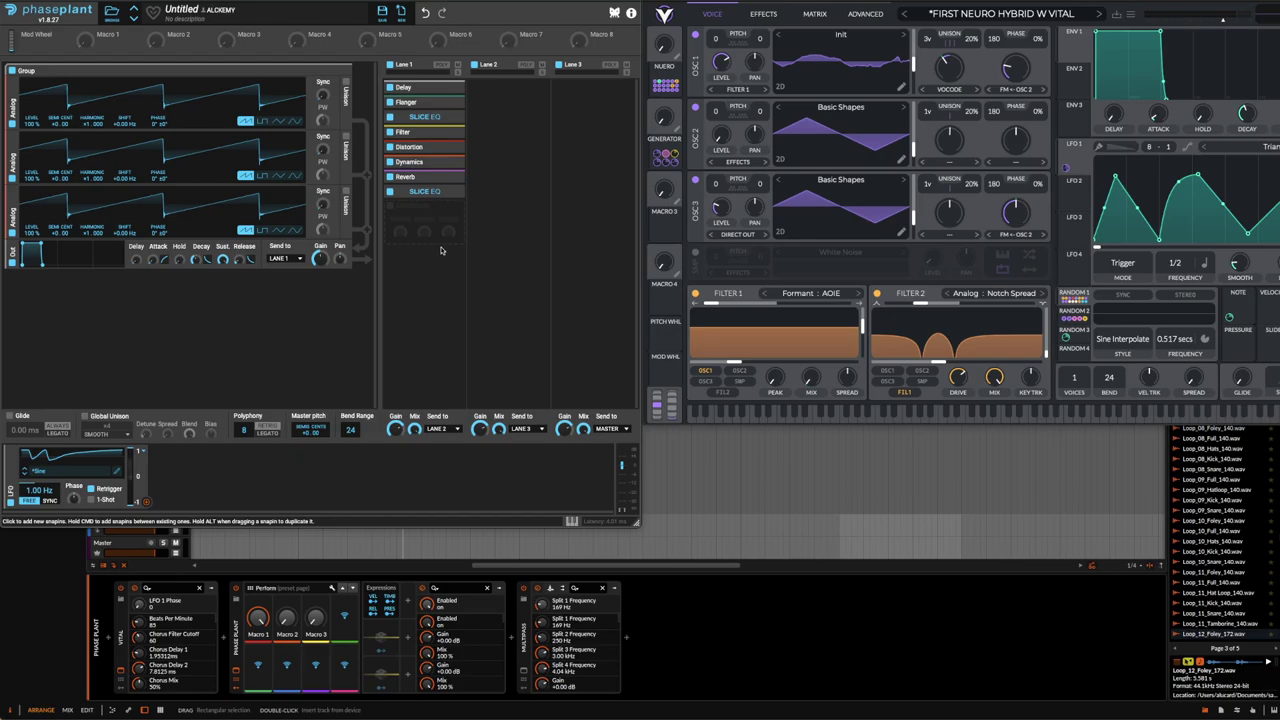
pyautogui.moveTo(440, 210); pyautogui.dragTo(426, 162)
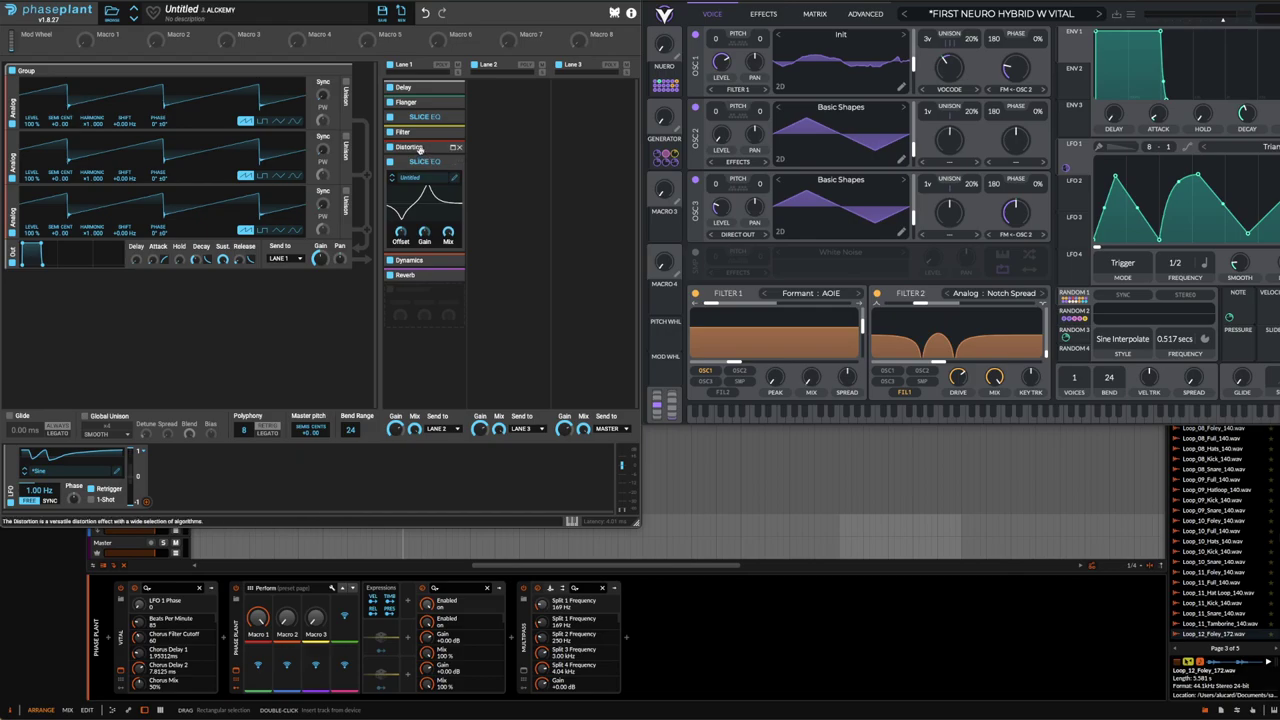
pyautogui.hotkey('ctrl', 'd')
pyautogui.moveTo(409, 262); pyautogui.dragTo(411, 136)
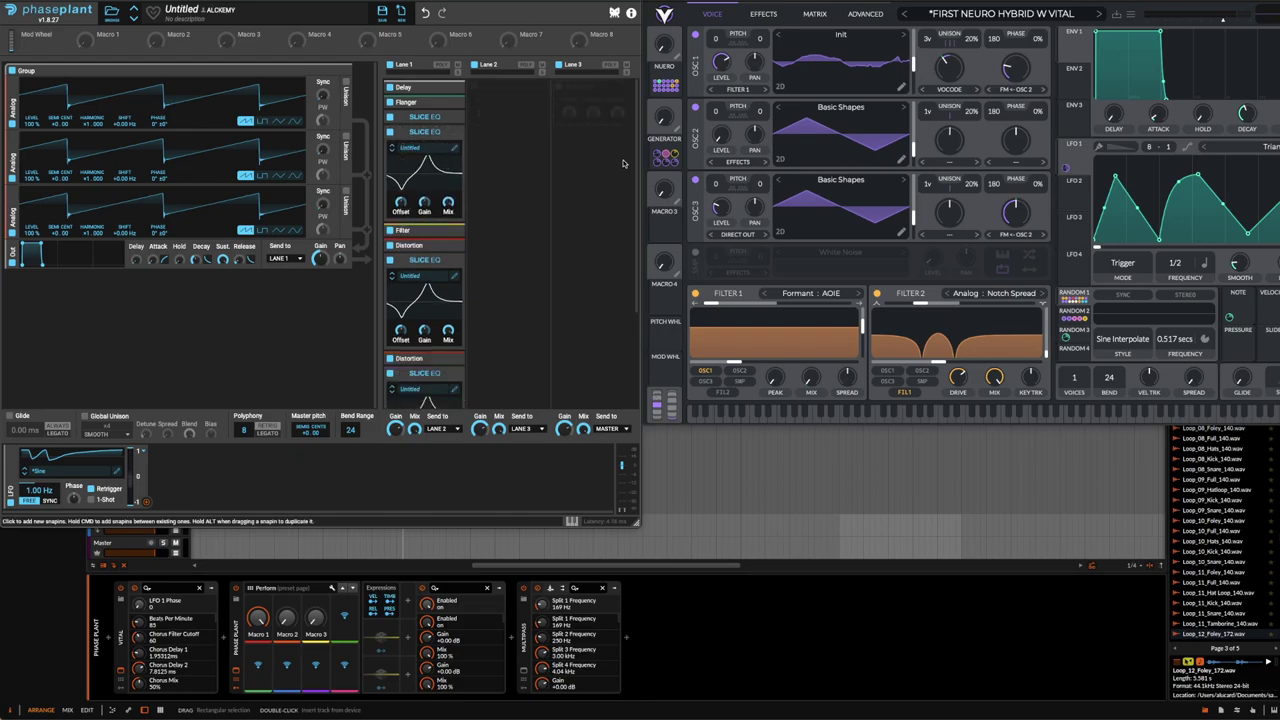
# Add a Limiter to Lane 3 and move two Slice EQs from Lane 1 around it.
pyautogui.click(594, 106)
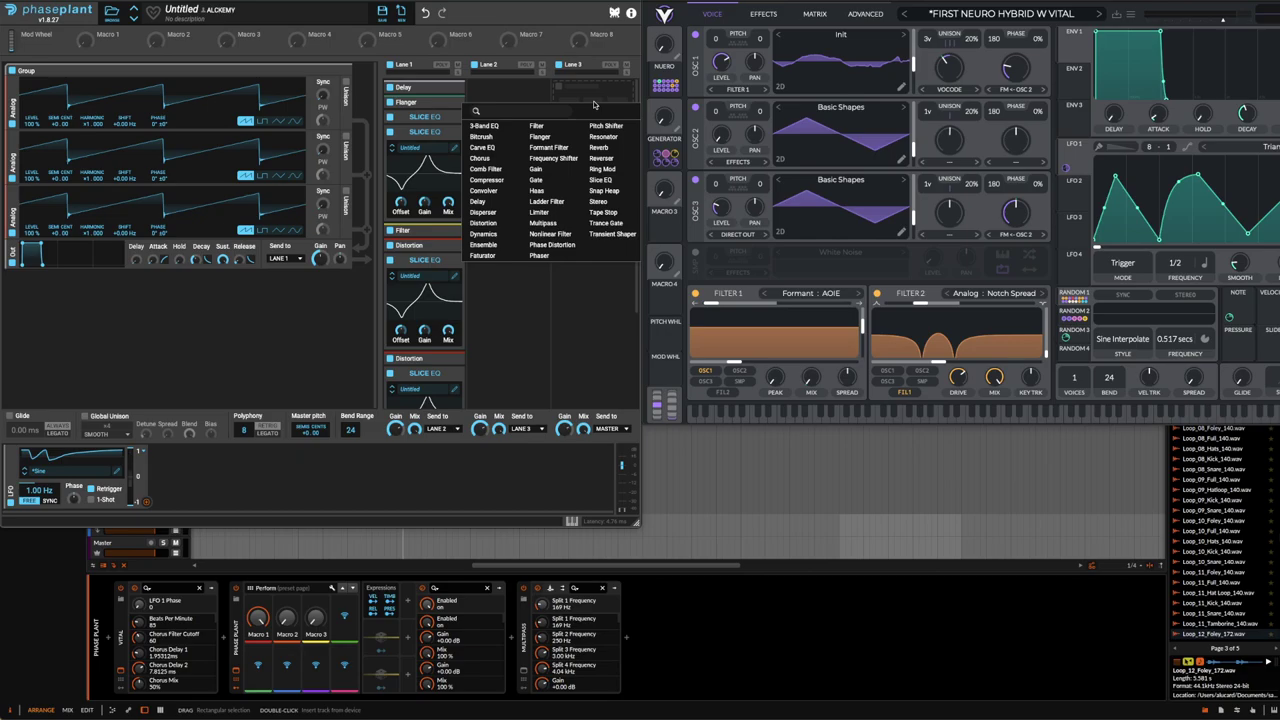
pyautogui.click(539, 212)
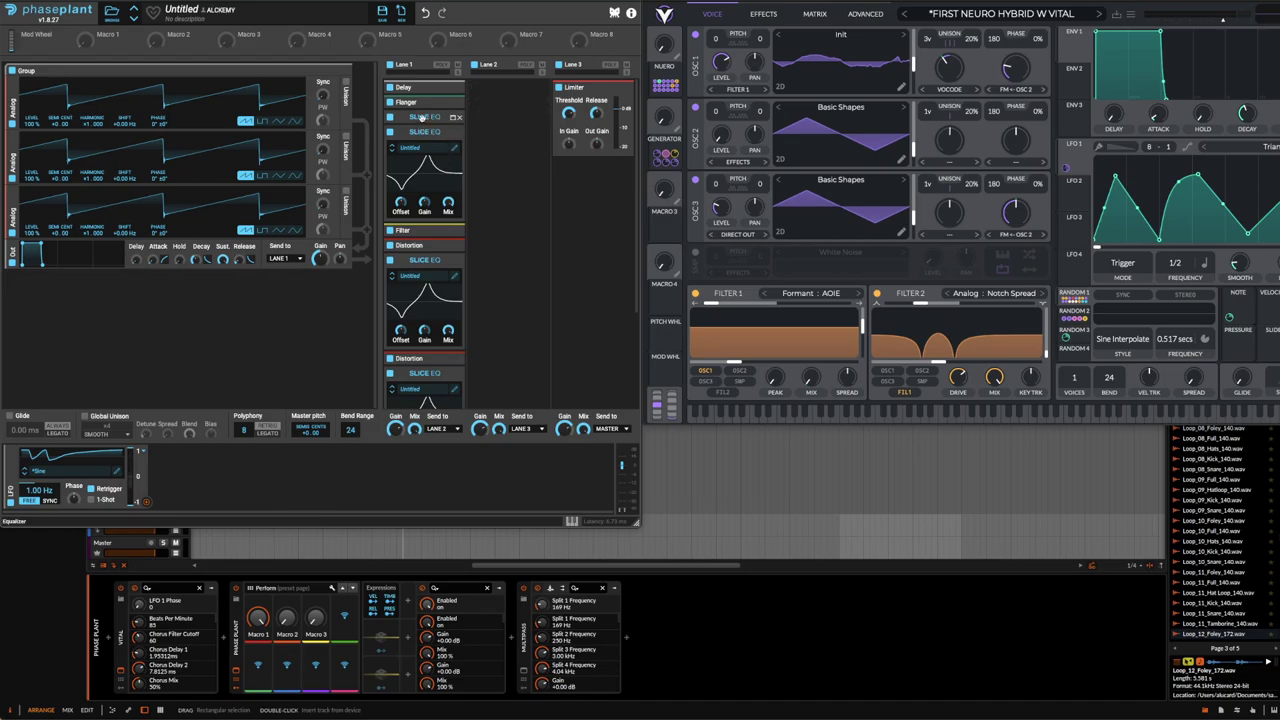
pyautogui.moveTo(422, 117); pyautogui.dragTo(580, 197)
pyautogui.moveTo(405, 87); pyautogui.dragTo(500, 122)
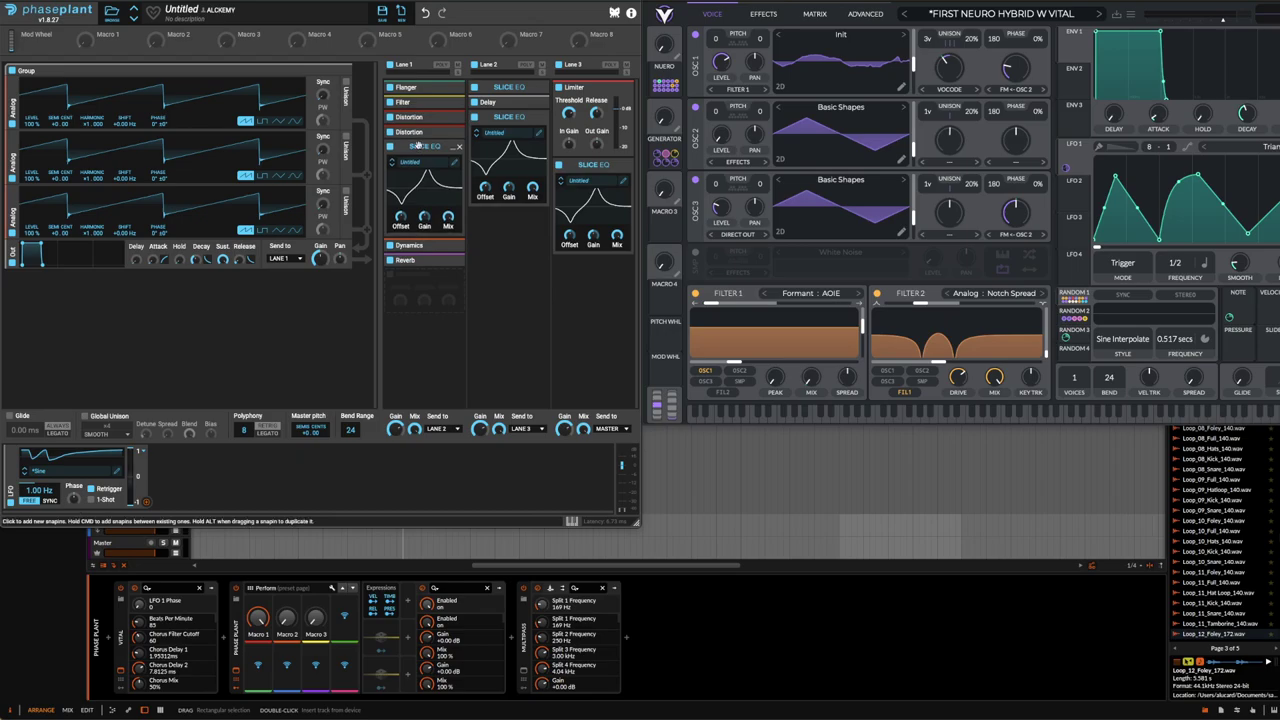
pyautogui.moveTo(418, 146); pyautogui.dragTo(590, 95)
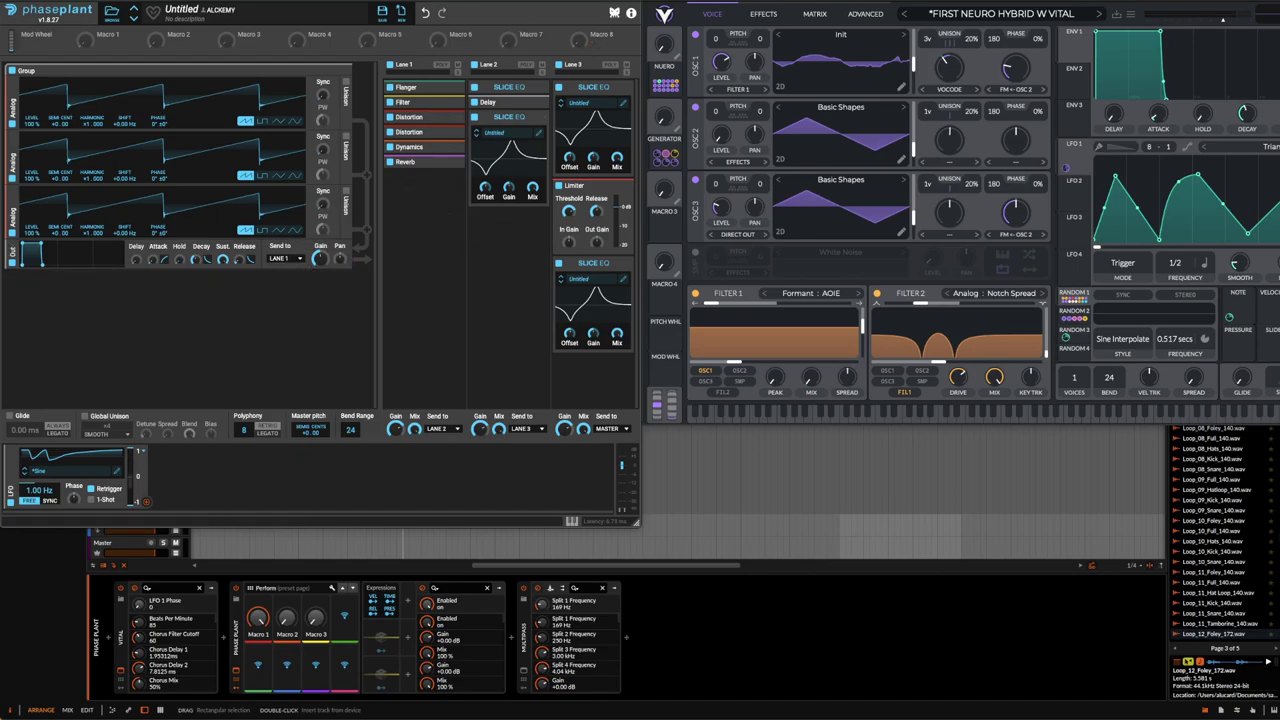
# Reset Phase Plant to an init patch with a single Analog oscillator group.
pyautogui.click(401, 12)
pyautogui.click(274, 76)
pyautogui.click(192, 116)
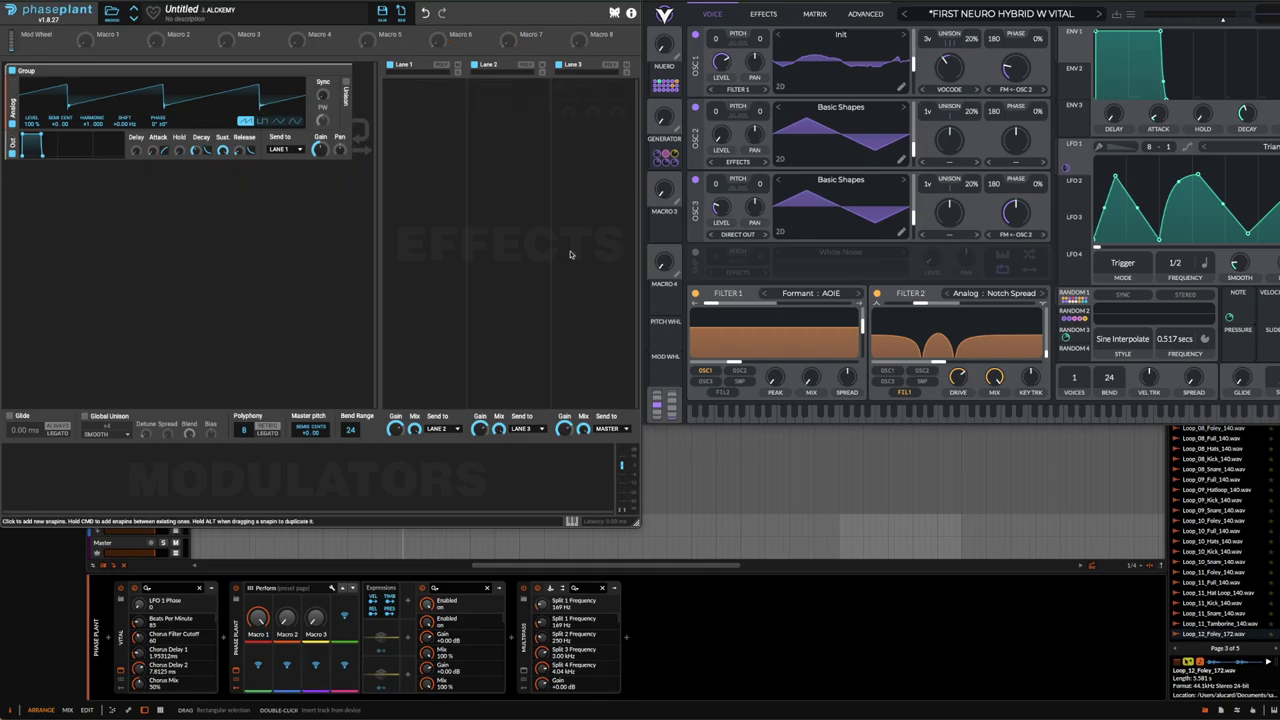
# Look through Vital's effects, modulation matrix and advanced pages, then return to the voice page.
pyautogui.click(762, 14)
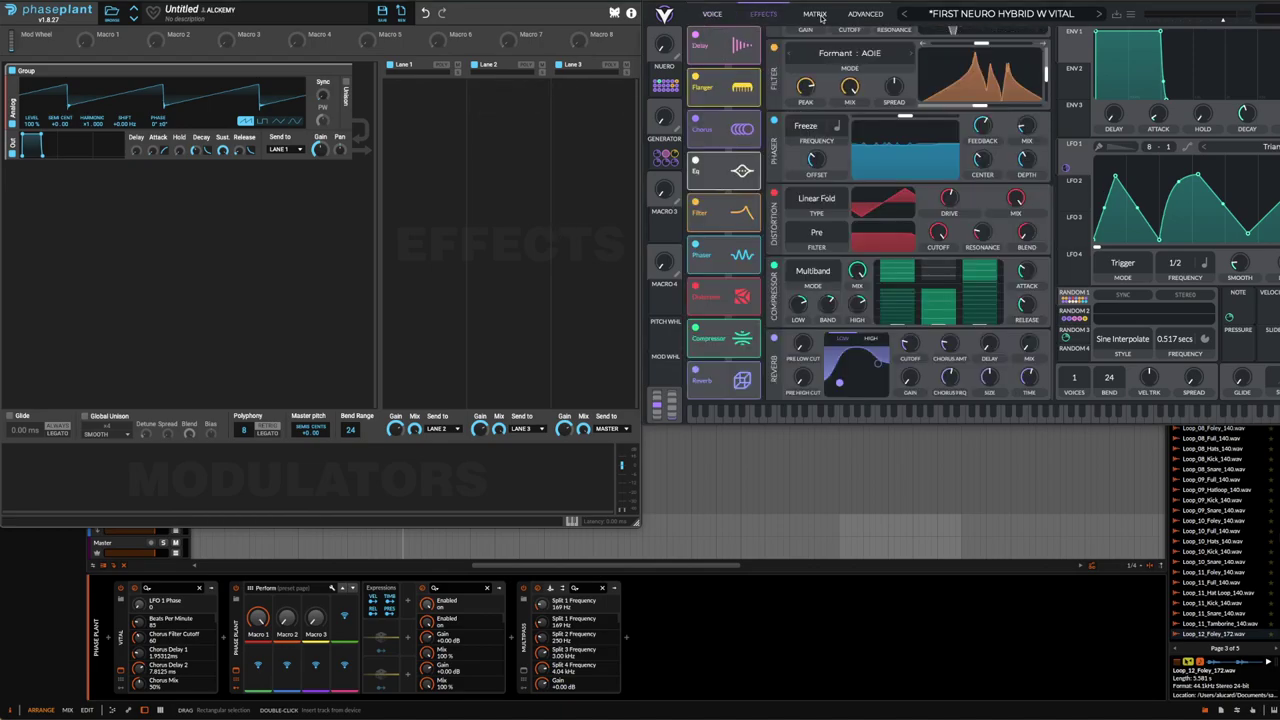
pyautogui.click(815, 14)
pyautogui.click(865, 14)
pyautogui.click(812, 14)
pyautogui.click(760, 14)
pyautogui.click(730, 18)
# Add a Multipass to Phase Plant's Lane 1, view it, then remove it.
pyautogui.click(440, 106)
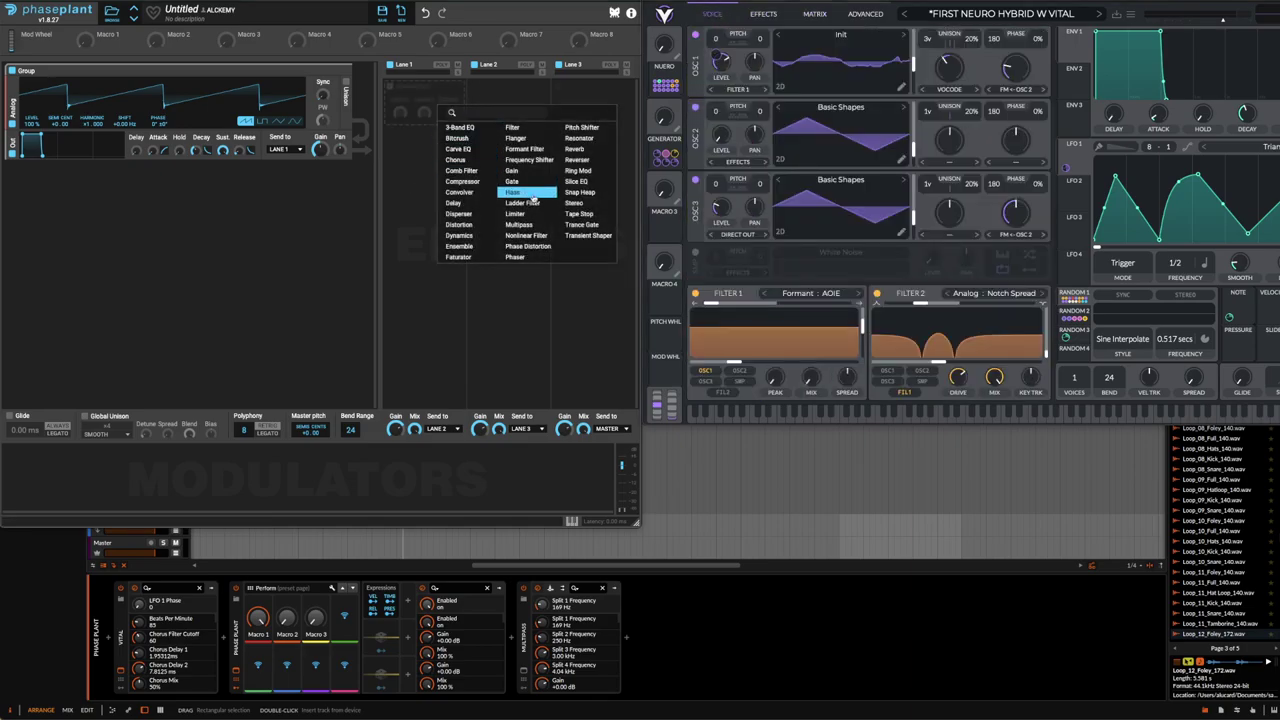
pyautogui.click(519, 224)
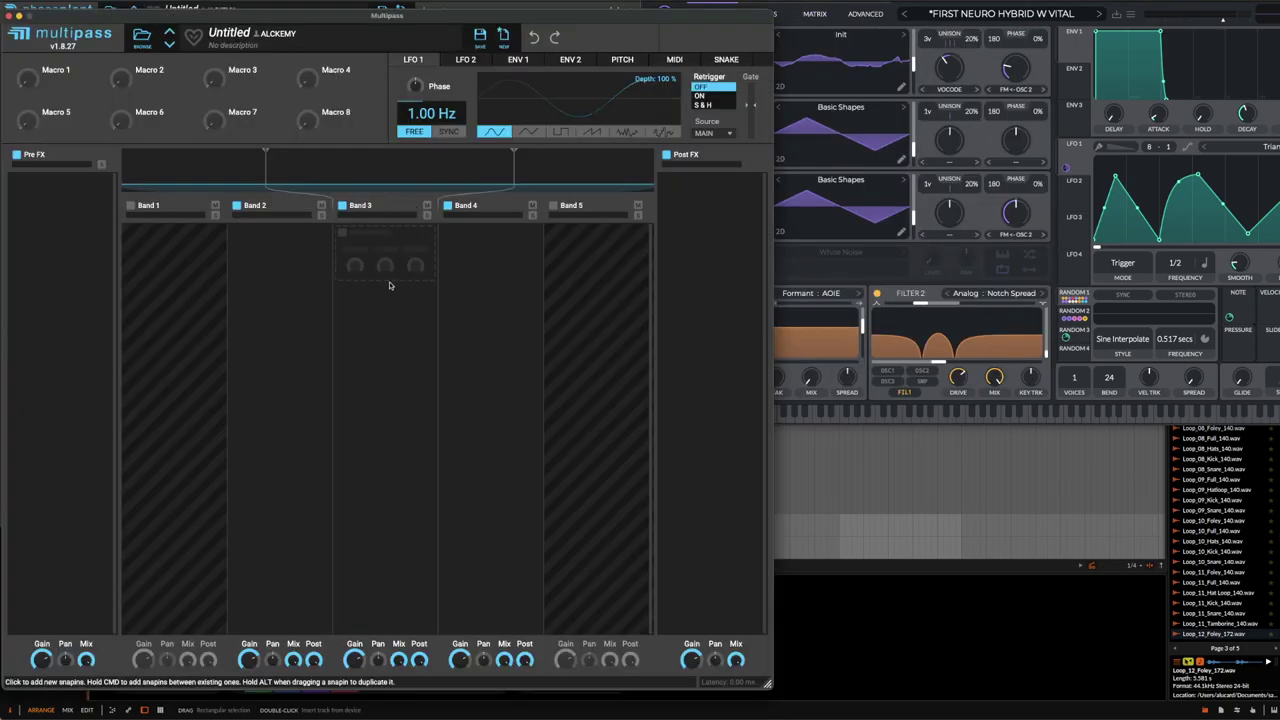
pyautogui.click(13, 16)
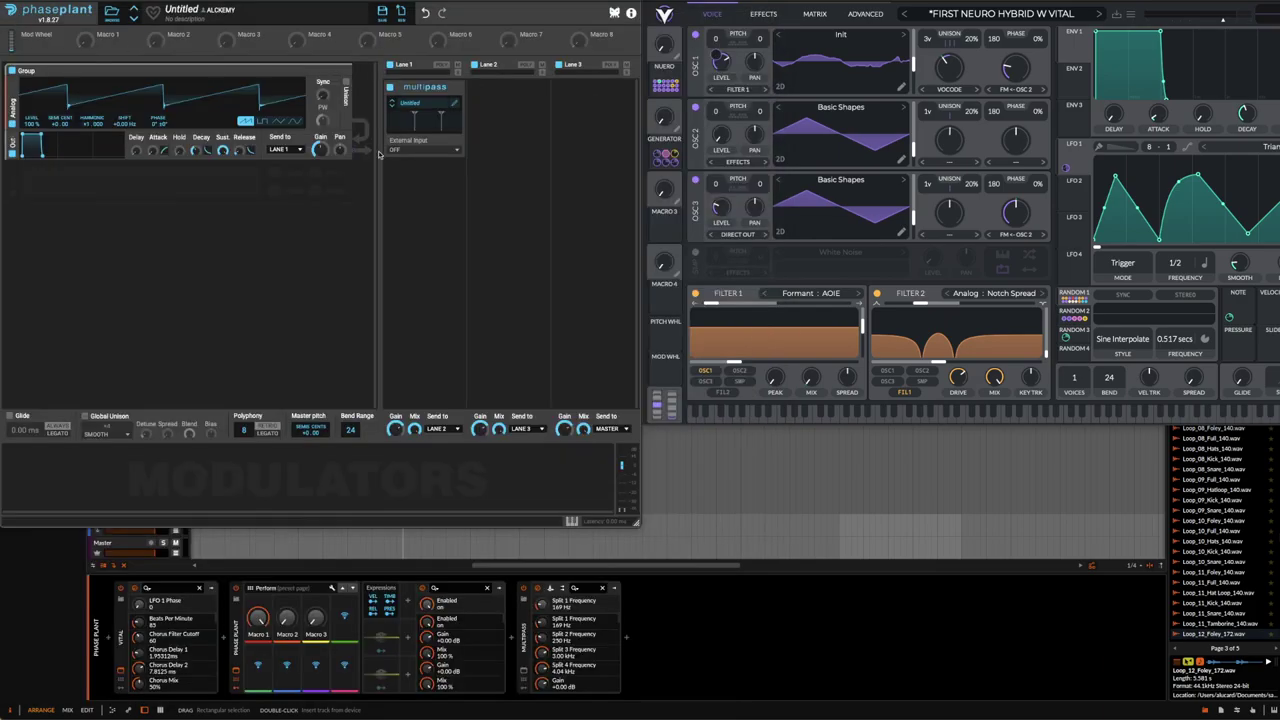
pyautogui.click(456, 88)
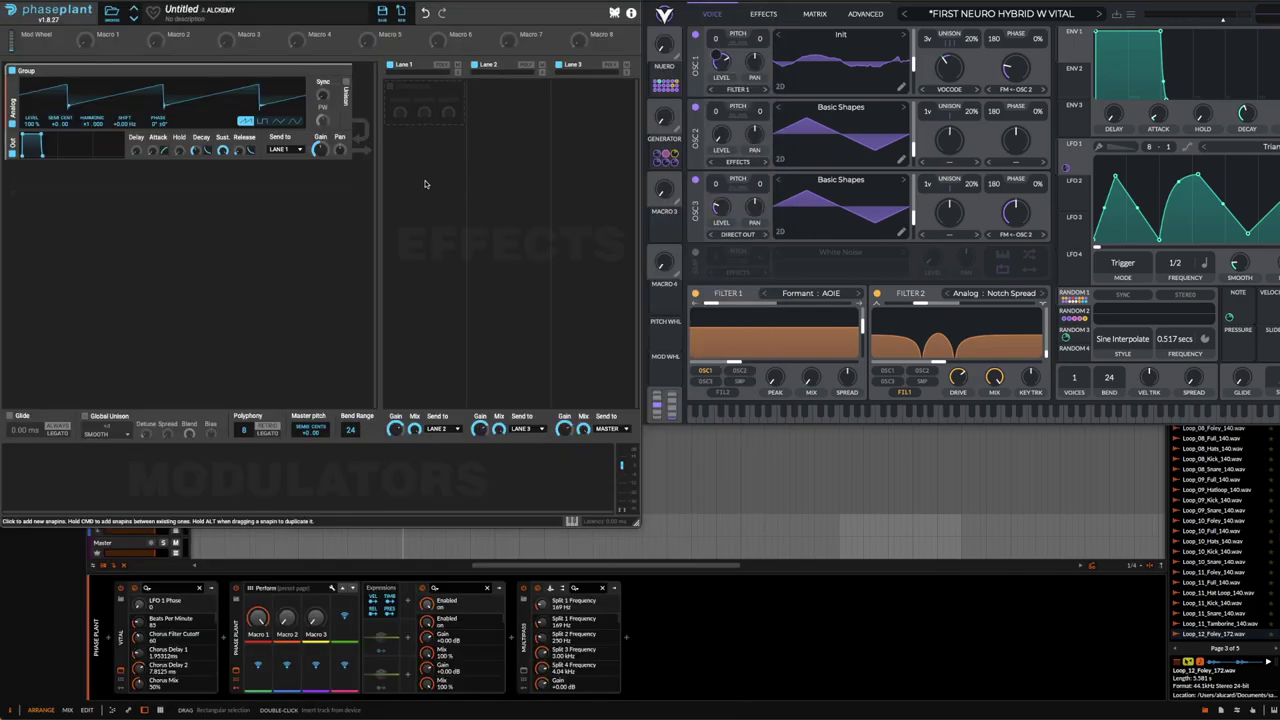
# Add a Convolver to Lane 1 and a 1.00 Hz LFO modulating the group's gain.
pyautogui.click(407, 91)
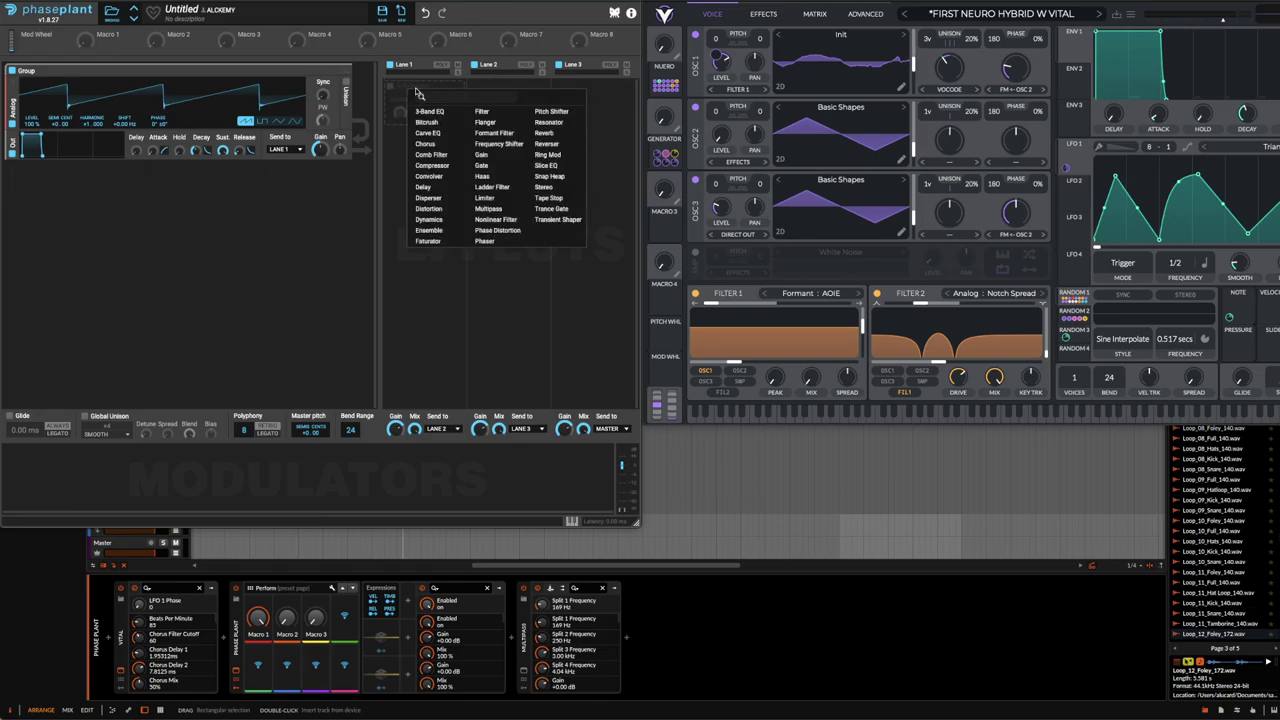
pyautogui.click(429, 176)
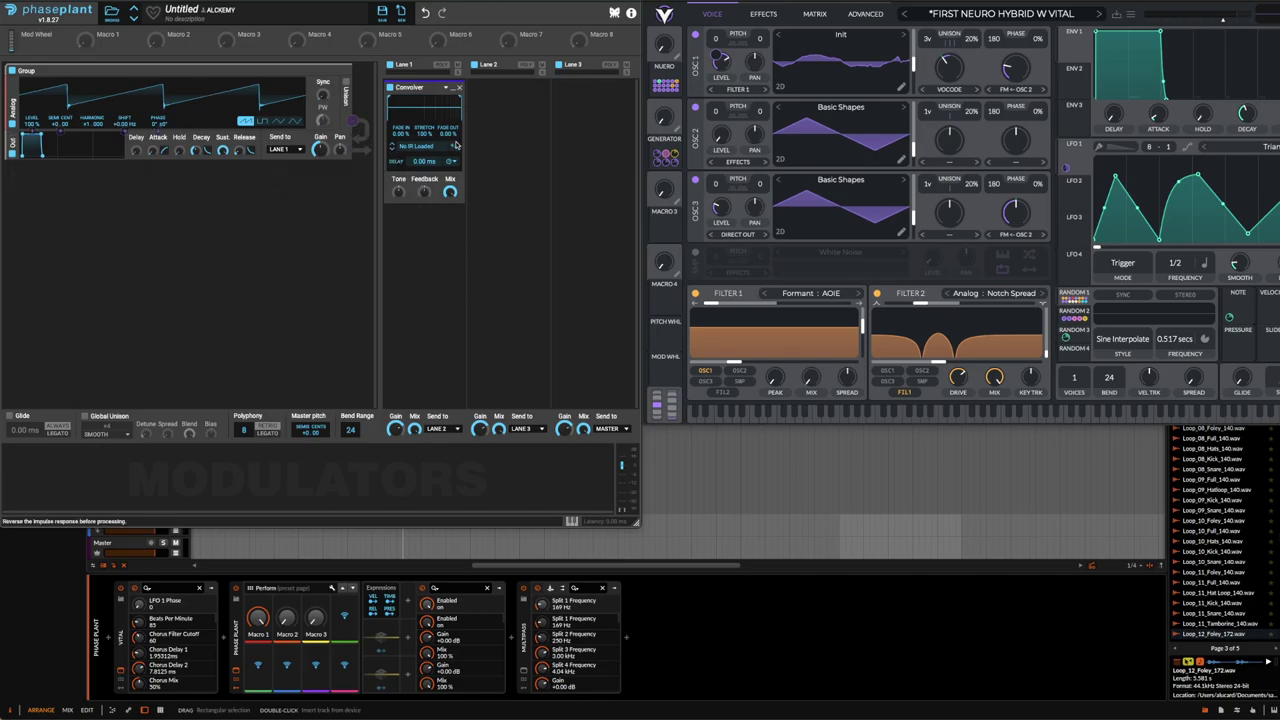
pyautogui.click(88, 494)
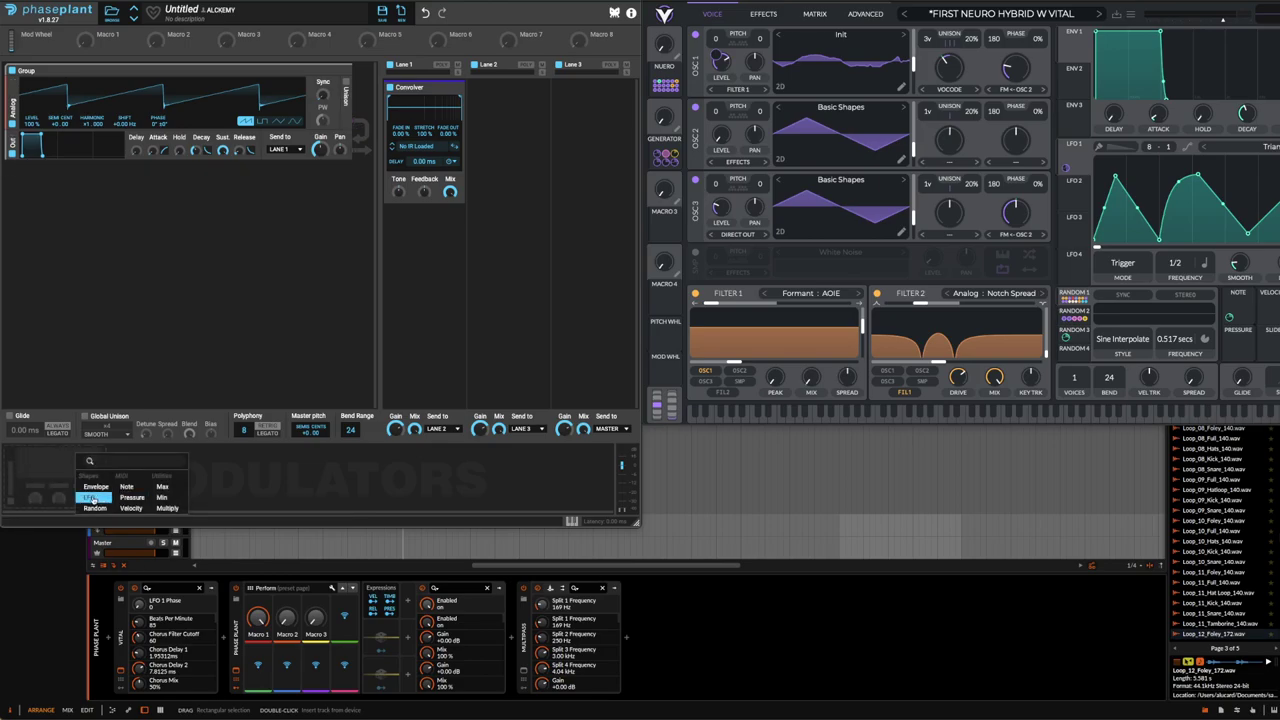
pyautogui.click(93, 497)
pyautogui.moveTo(146, 497); pyautogui.dragTo(321, 152)
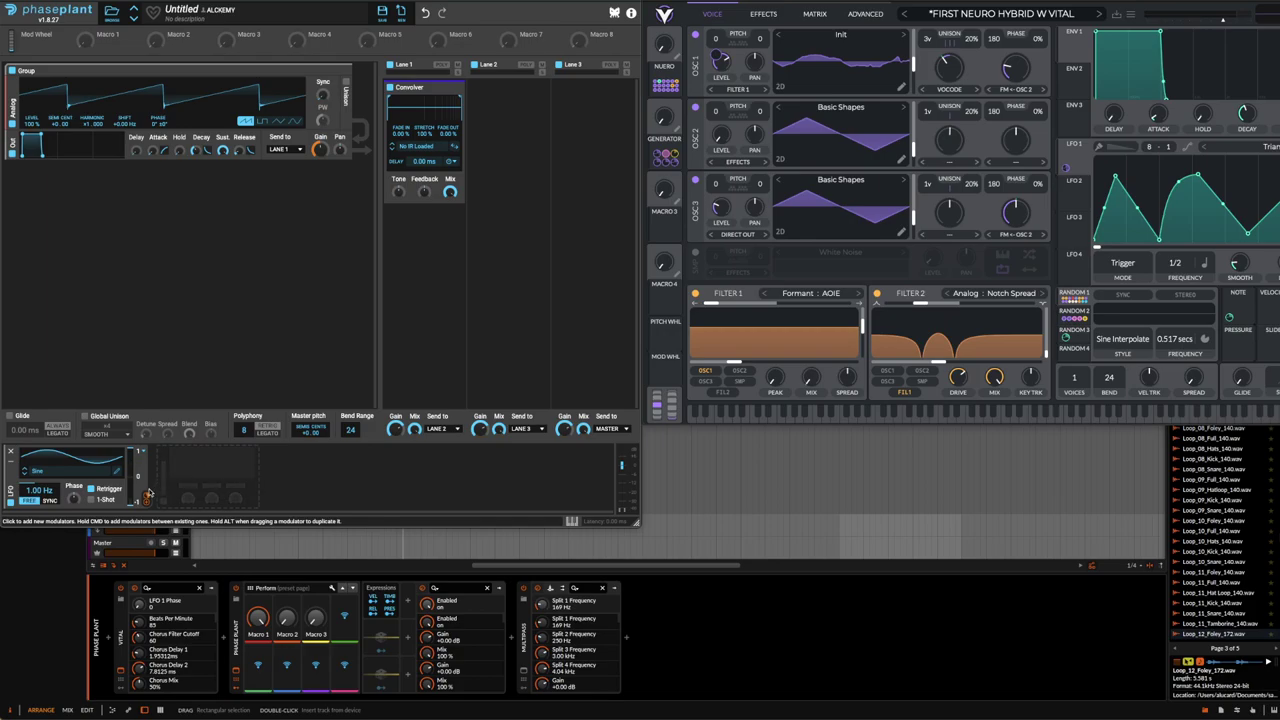
pyautogui.moveTo(147, 498)
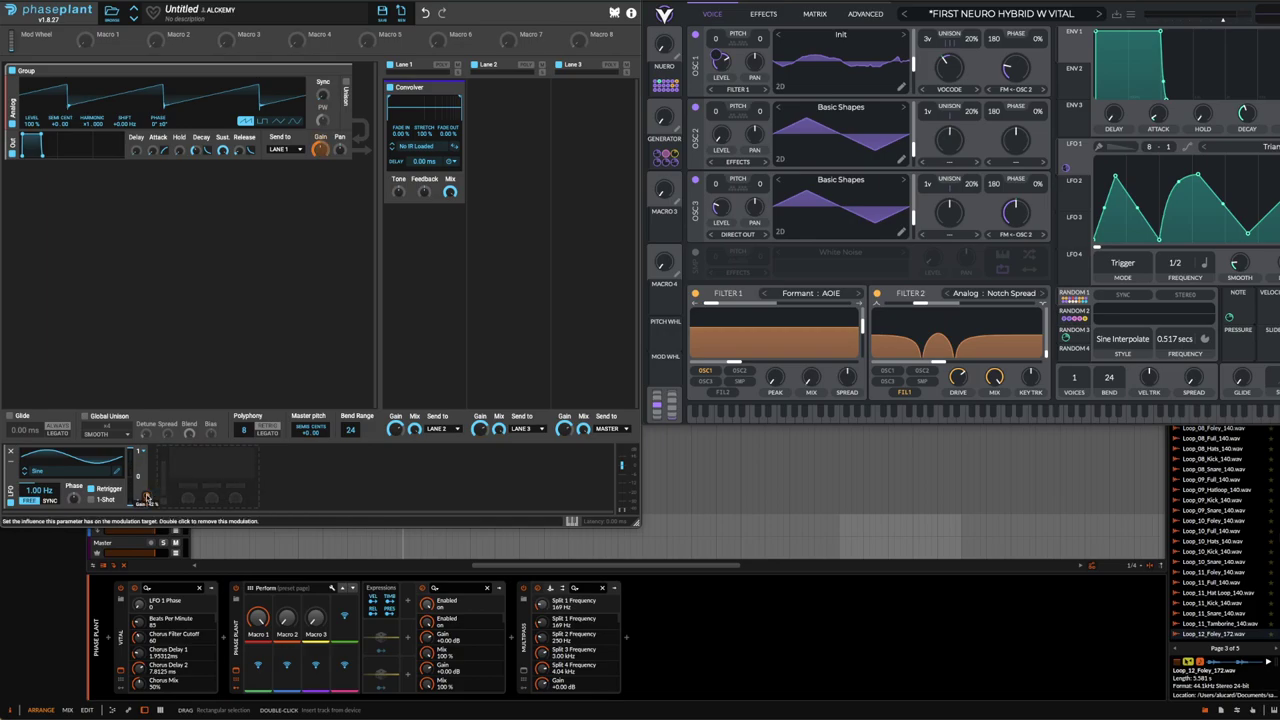
pyautogui.click(815, 15)
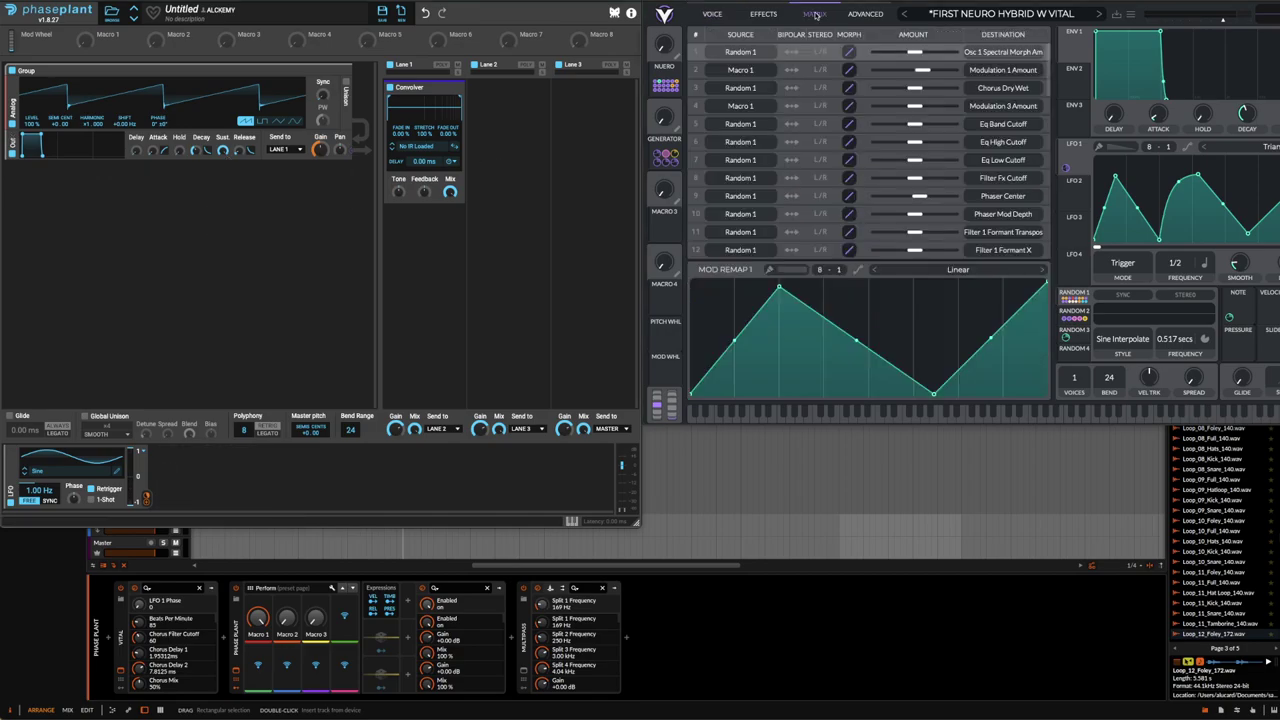
pyautogui.scroll(-12, 773, 120)
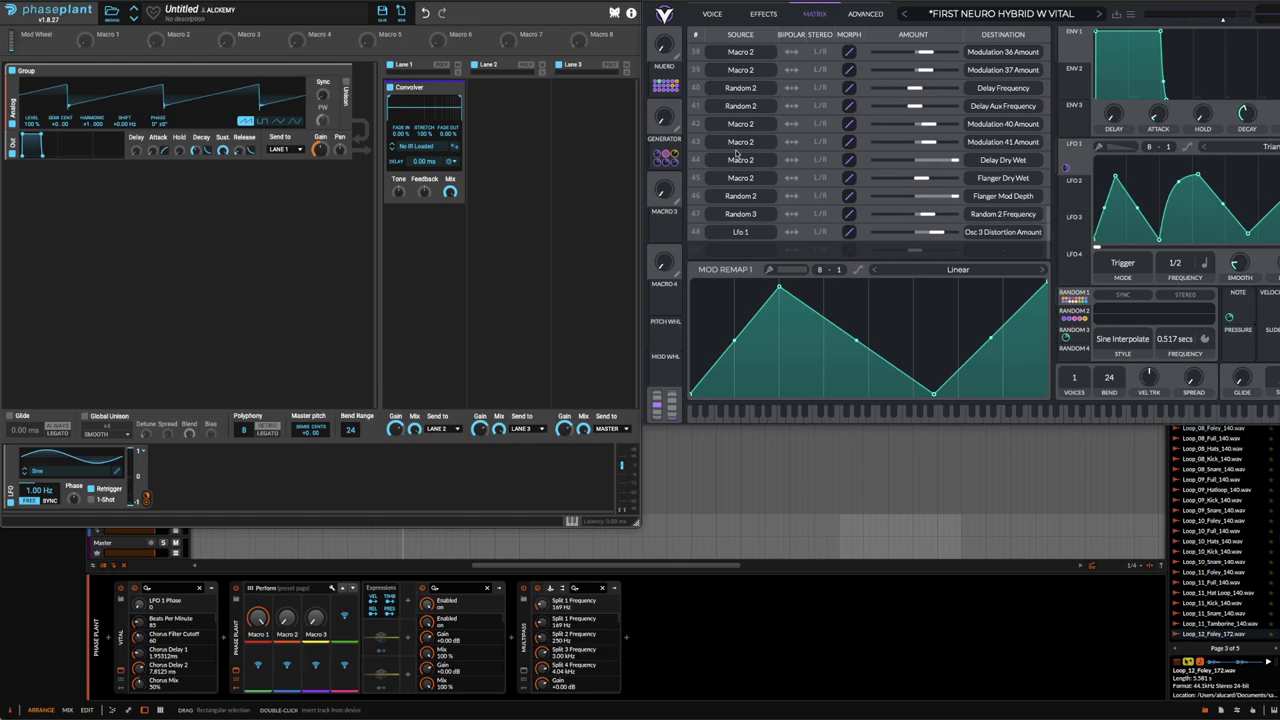
pyautogui.scroll(12, 738, 153)
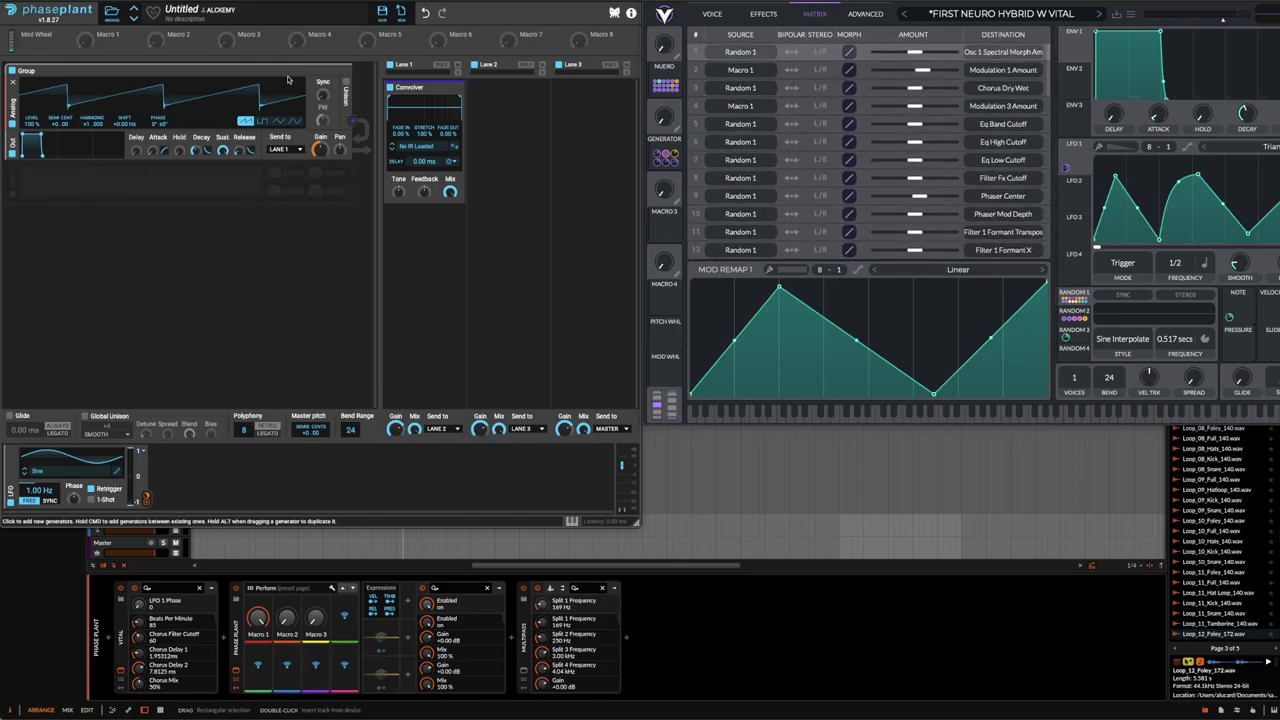
pyautogui.click(709, 15)
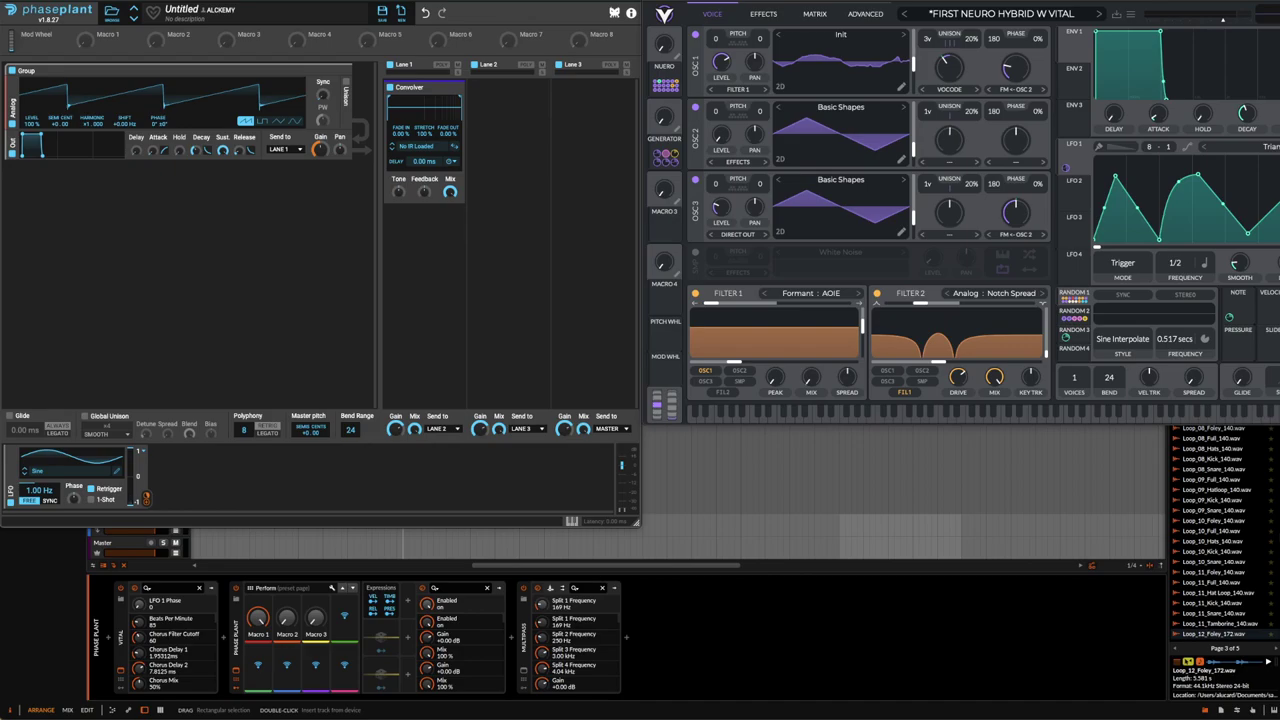
# Shrink Vital's plugin window by dragging its corner, then fine-tune the size.
pyautogui.moveTo(1275, 422); pyautogui.dragTo(1212, 336)
pyautogui.moveTo(1228, 398); pyautogui.dragTo(1278, 388)
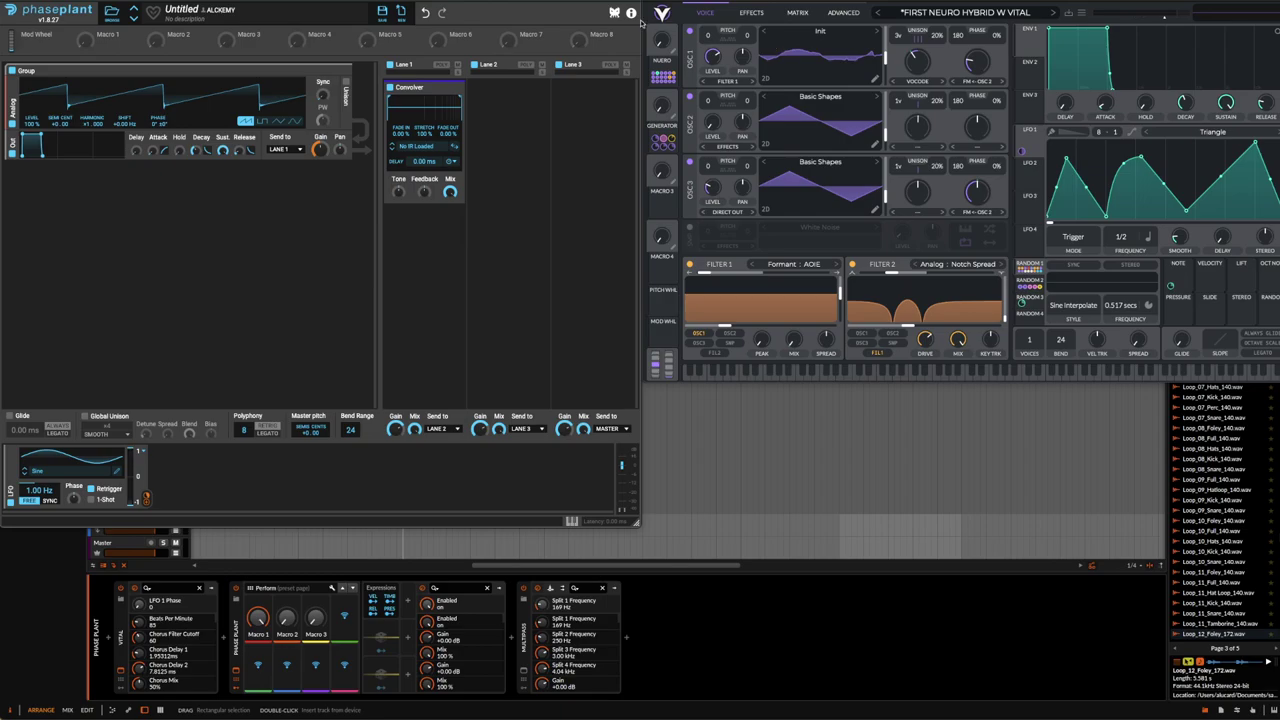
# Load the Bake-kujira preset from User > ÆTURNUM 3 > hybrid basses.
pyautogui.click(111, 12)
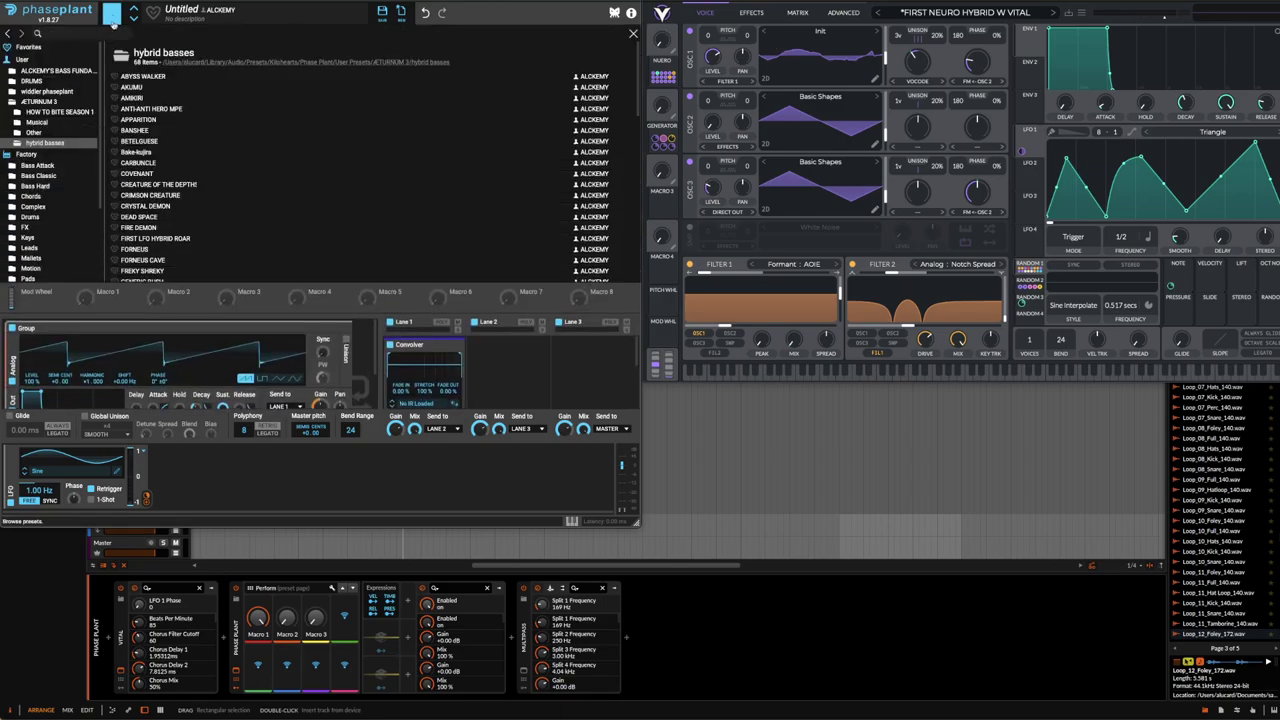
pyautogui.click(44, 60)
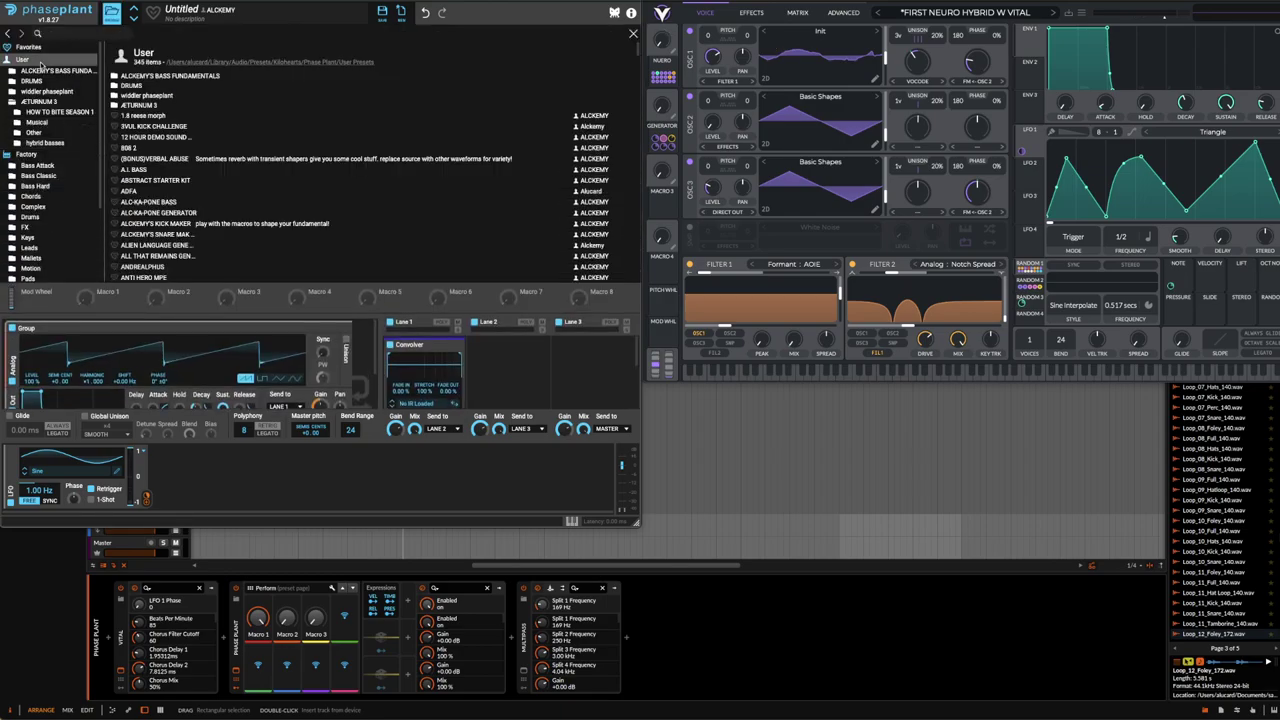
pyautogui.doubleClick(145, 104)
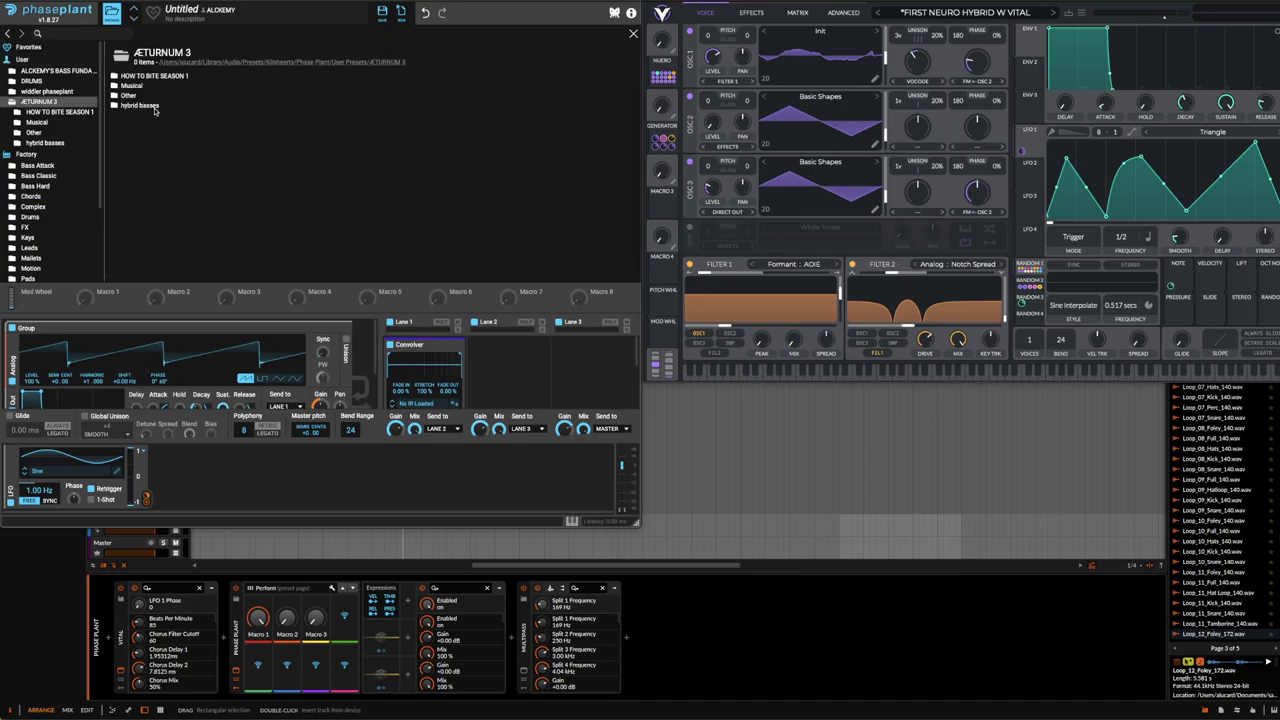
pyautogui.doubleClick(150, 97)
pyautogui.doubleClick(145, 151)
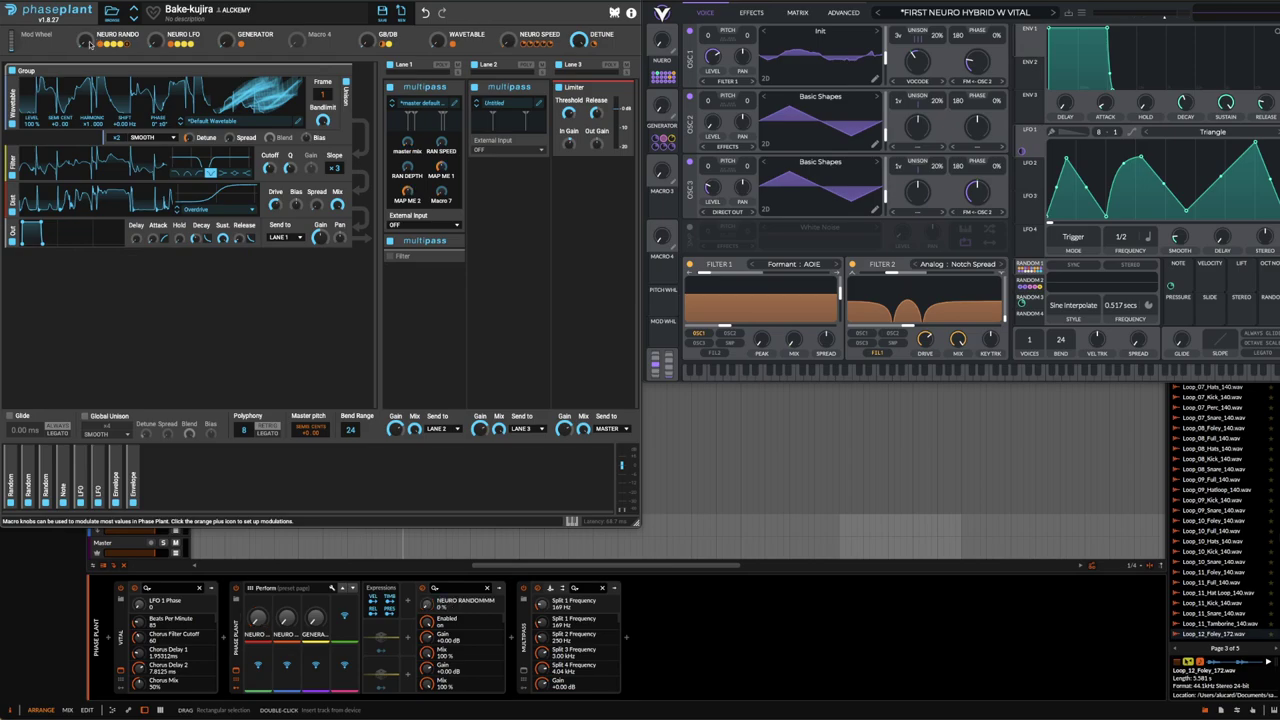
# Inspect both Multipass snapins in Lane 1, then collapse them both.
pyautogui.click(455, 243)
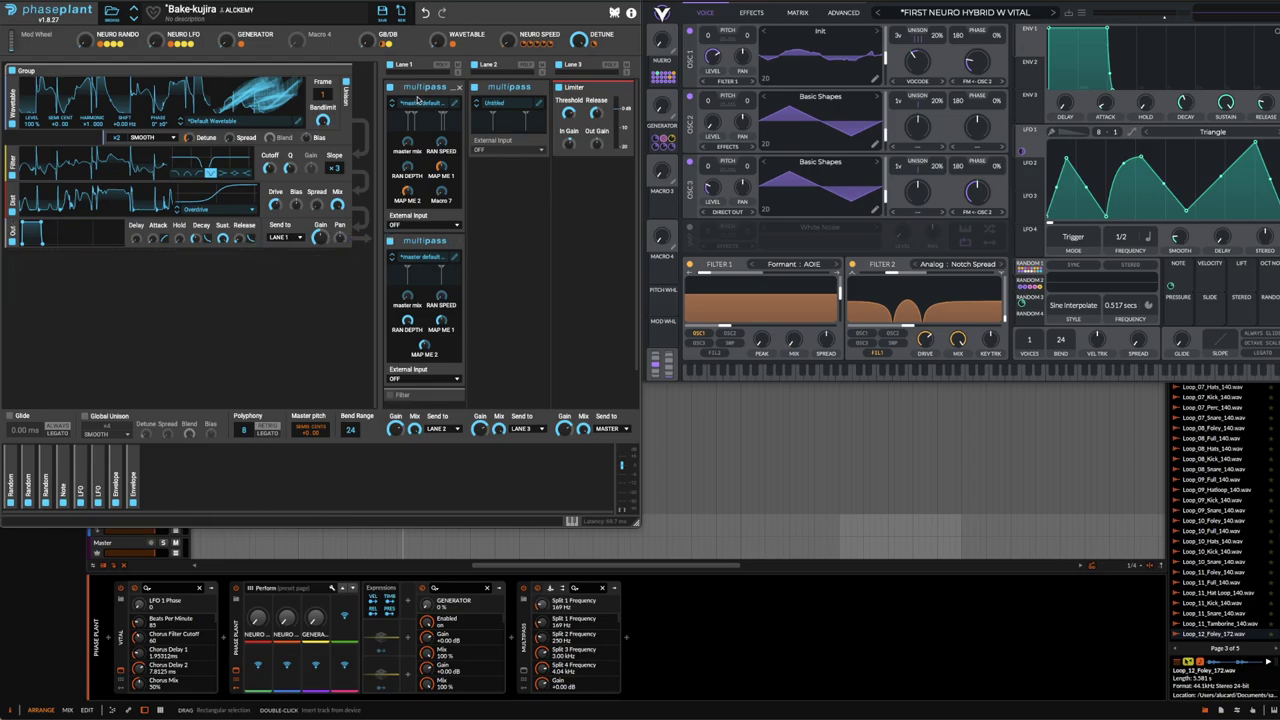
pyautogui.scroll(-2, 418, 100)
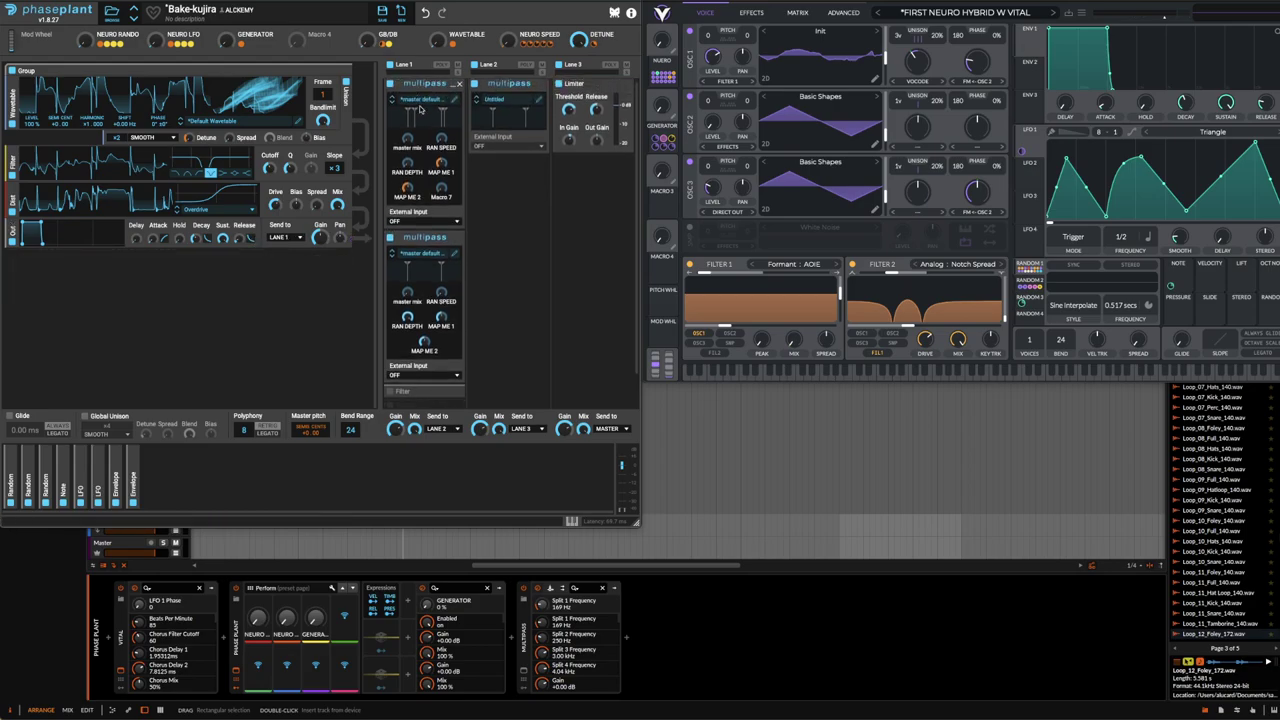
pyautogui.scroll(1, 420, 110)
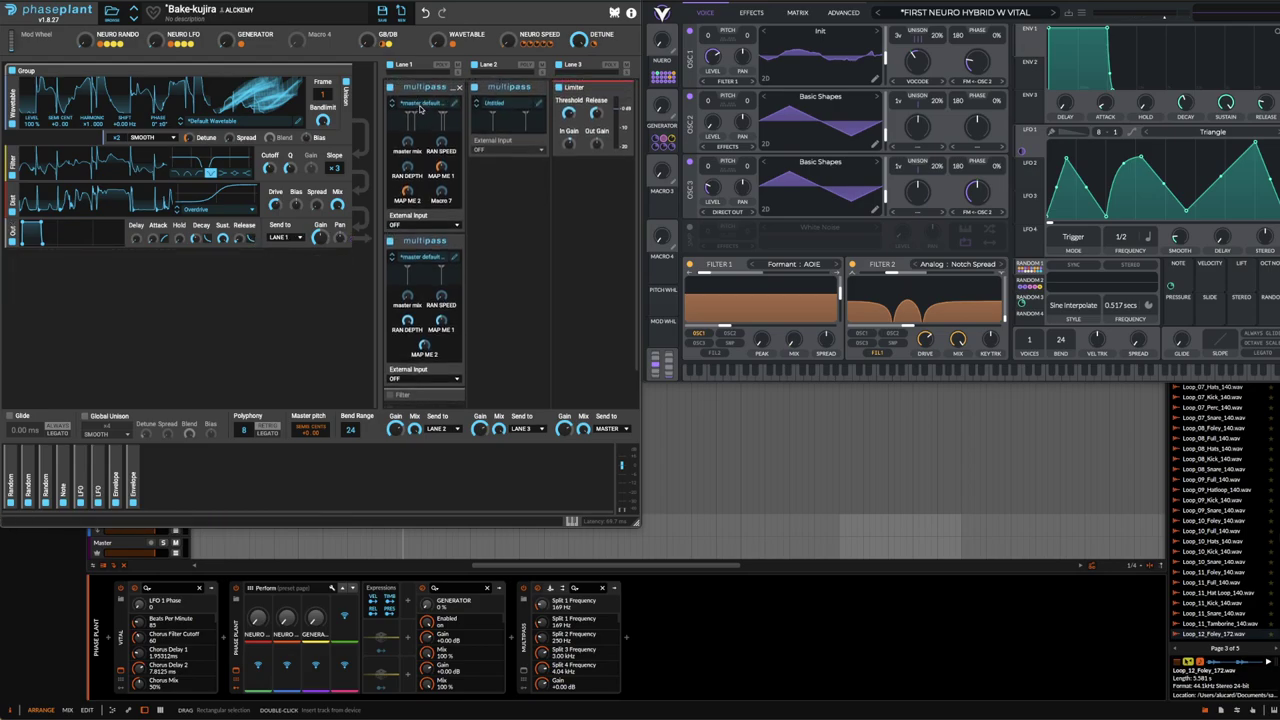
pyautogui.click(452, 106)
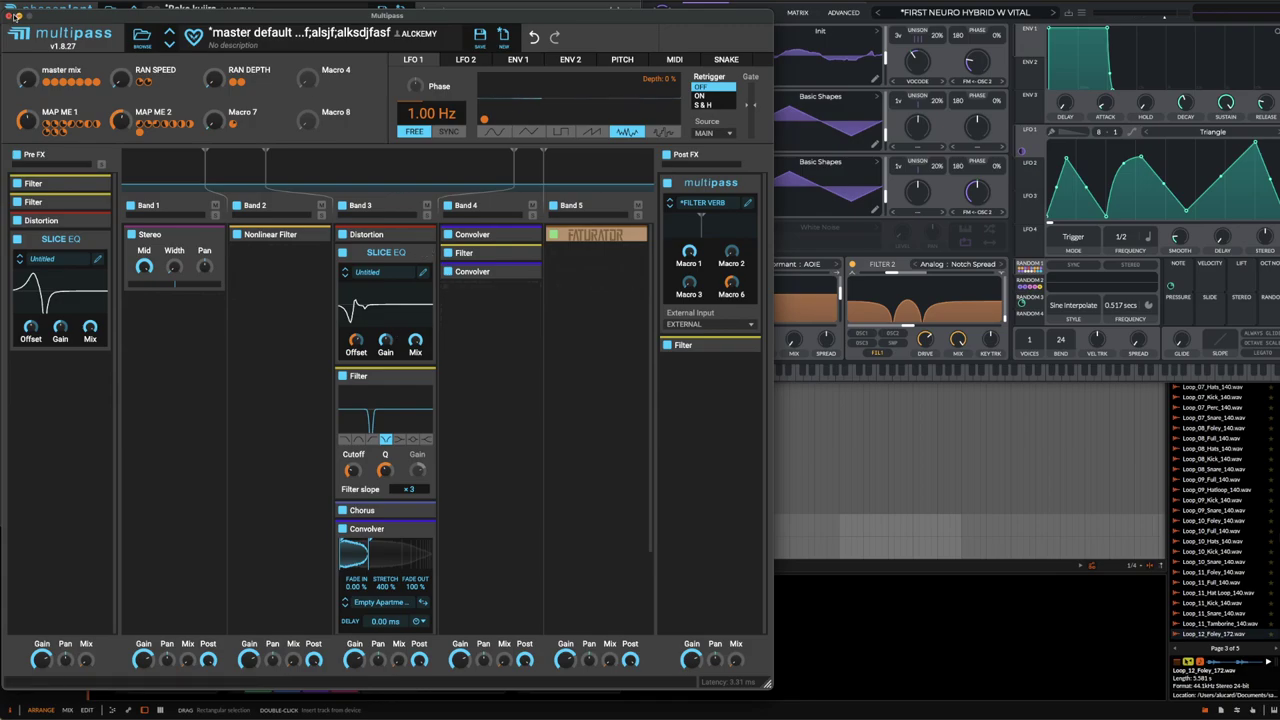
pyautogui.click(7, 16)
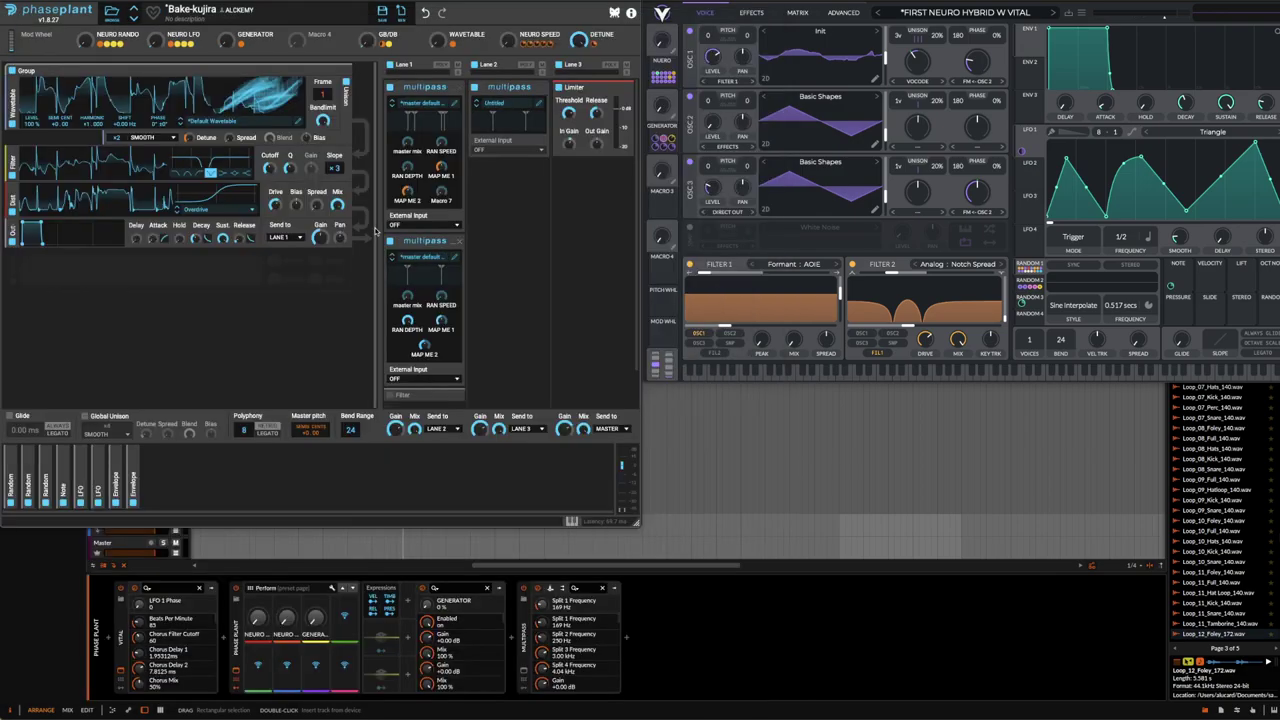
pyautogui.click(451, 242)
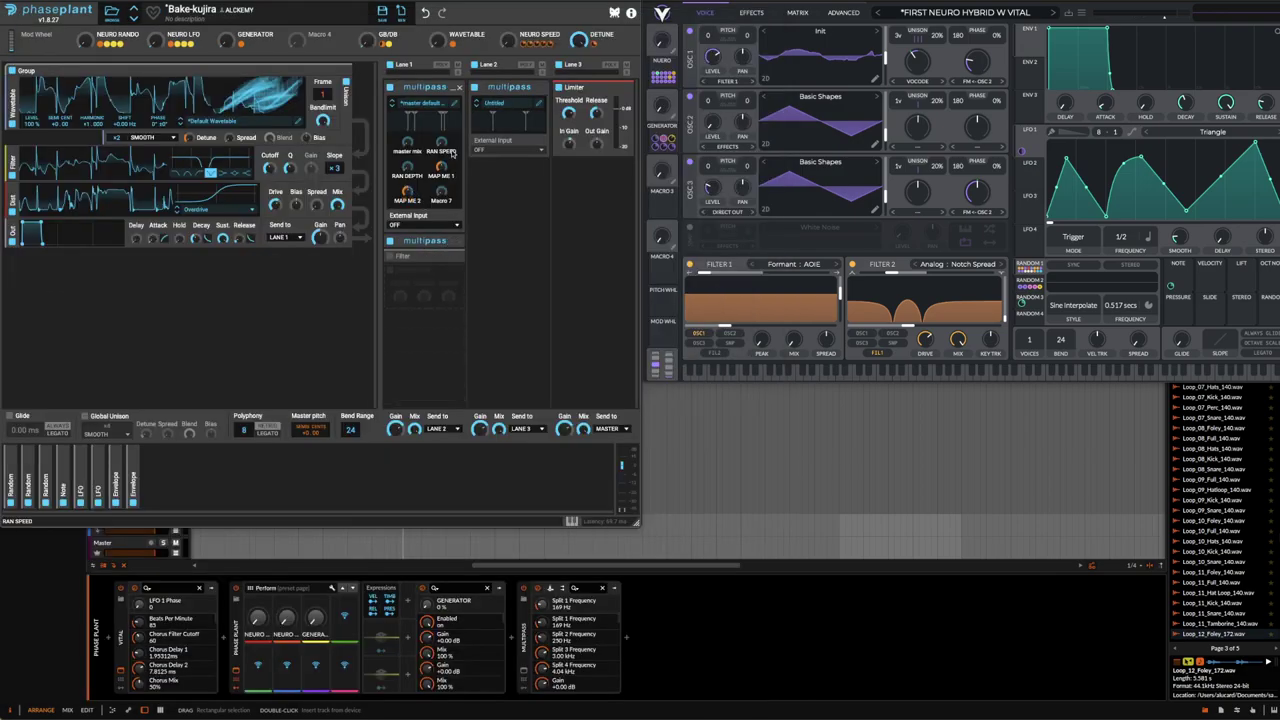
pyautogui.click(450, 92)
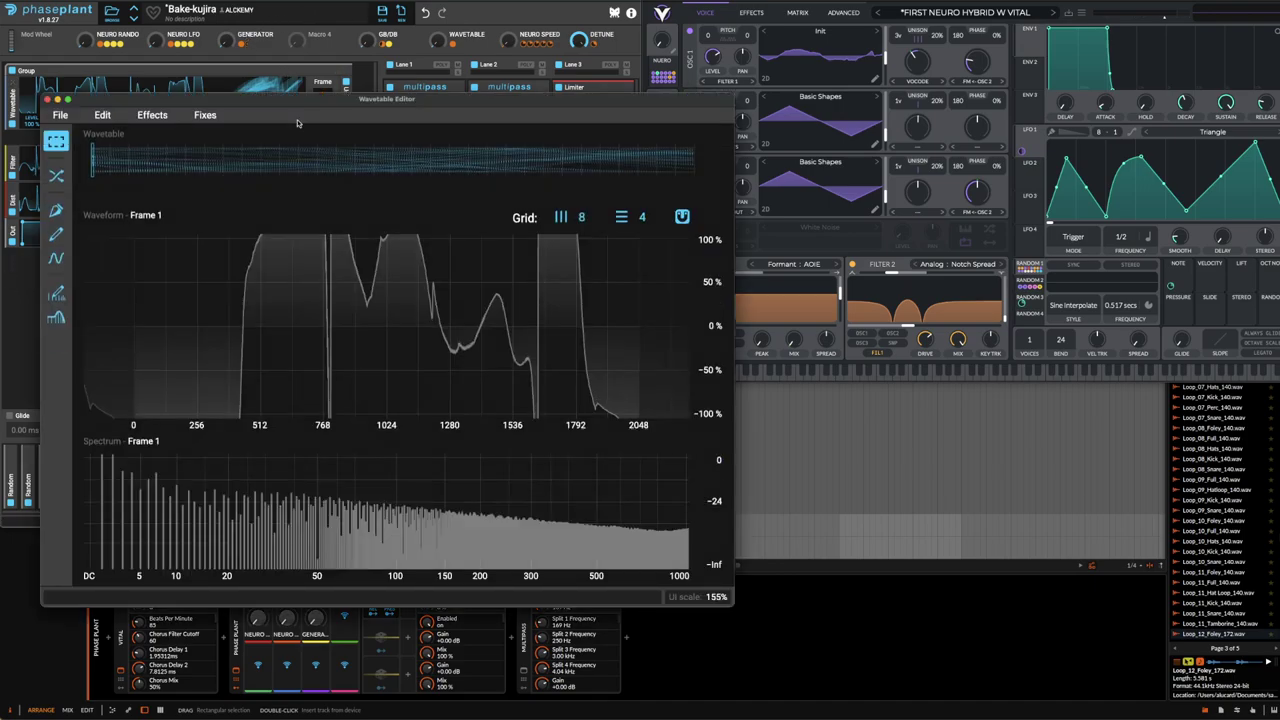
# Open Phase Plant's wavetable editor, move it up-left, and open Vital's OSC 1 Init wavetable.
pyautogui.click(298, 119)
pyautogui.moveTo(643, 103); pyautogui.dragTo(549, 11)
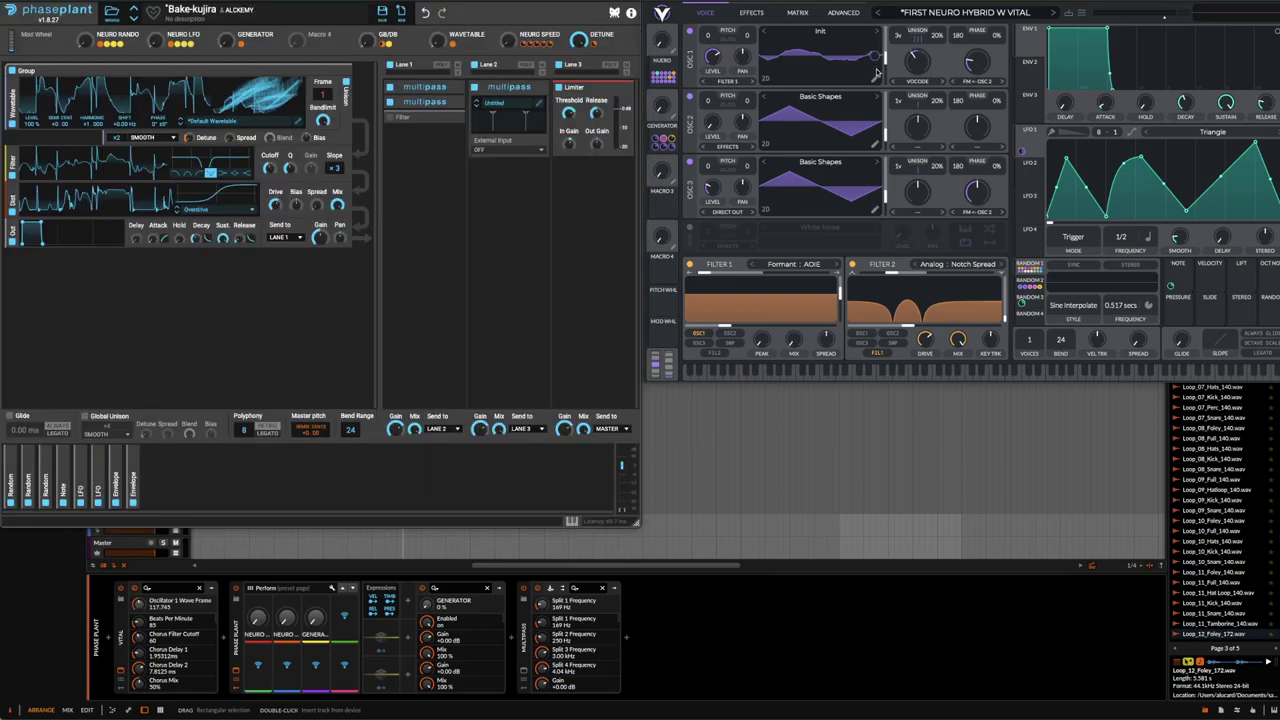
pyautogui.click(877, 79)
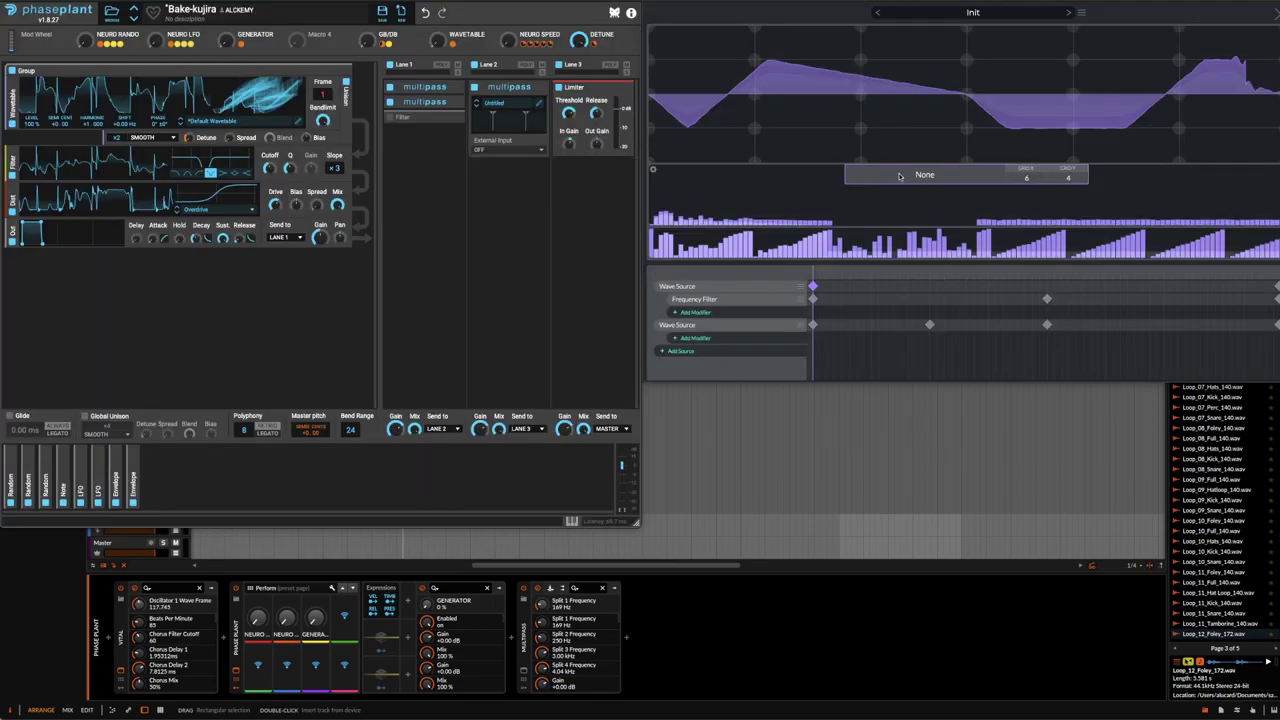
# Freehand-redraw Vital's Init waveform with peaks and troughs, setting GRID X to 0.
pyautogui.moveTo(722, 57); pyautogui.dragTo(965, 60)
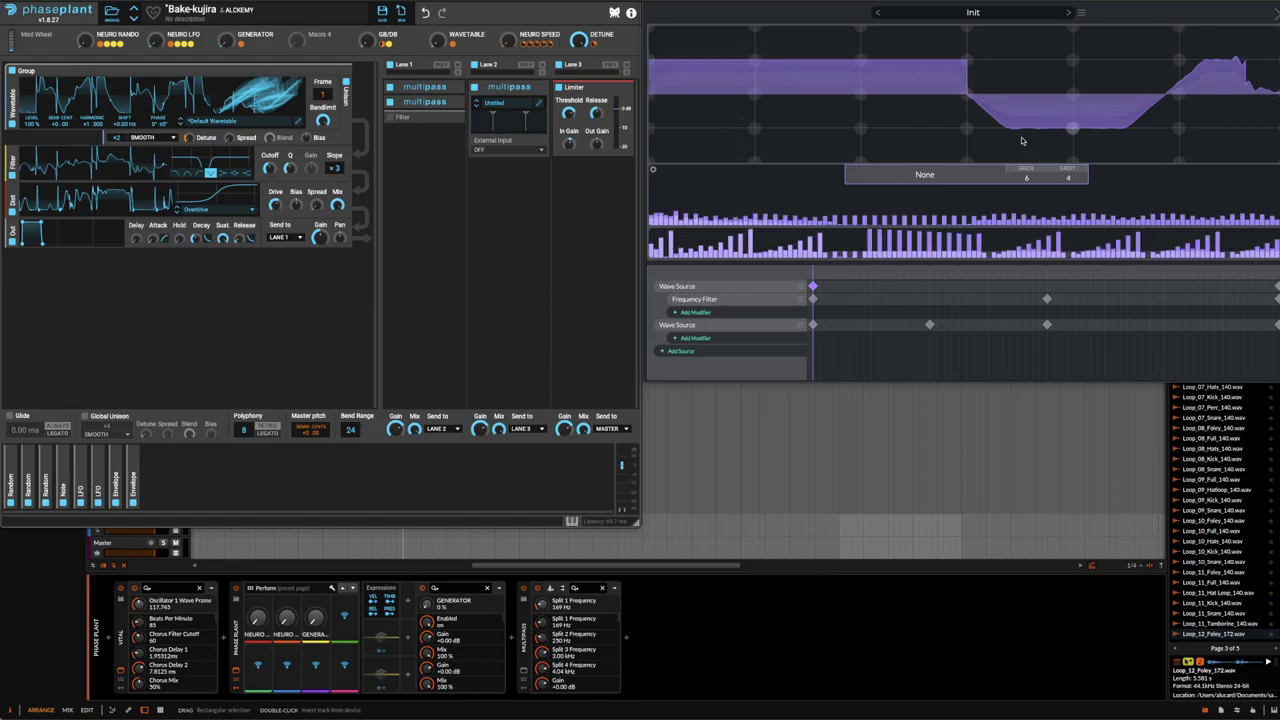
pyautogui.moveTo(1028, 178); pyautogui.dragTo(1028, 205)
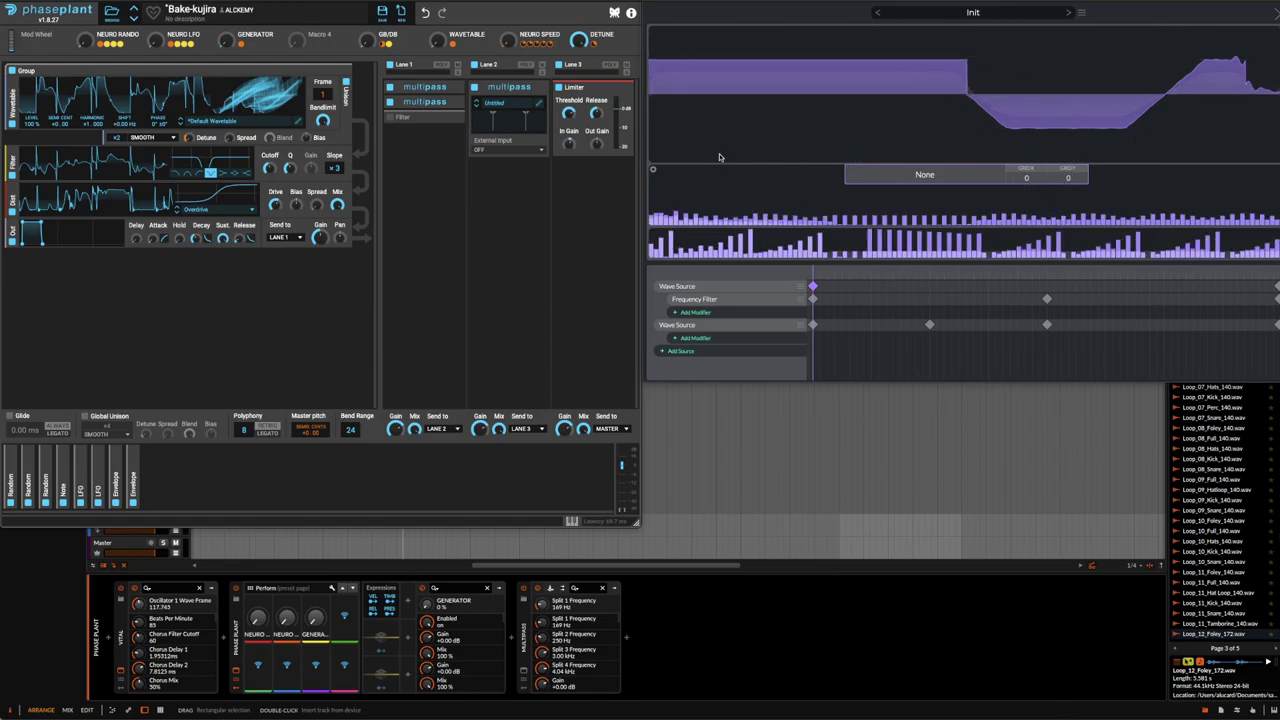
pyautogui.moveTo(665, 40)
pyautogui.mouseDown()
pyautogui.moveTo(756, 160)
pyautogui.moveTo(1046, 110)
pyautogui.moveTo(1245, 140)
pyautogui.mouseUp()
# Brush-draw a new waveform into frame 1 of Phase Plant's wavetable.
pyautogui.click(288, 117)
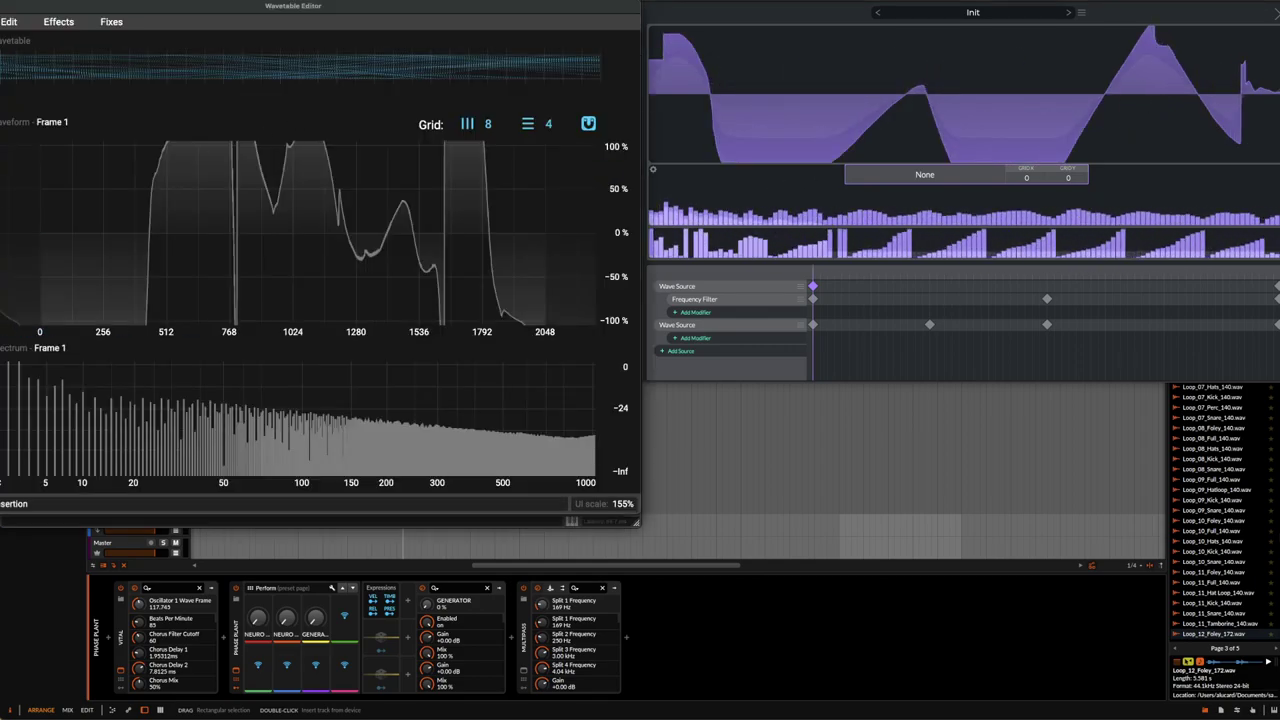
pyautogui.moveTo(50, 385)
pyautogui.mouseDown()
pyautogui.moveTo(52, 296)
pyautogui.moveTo(300, 205)
pyautogui.moveTo(605, 326)
pyautogui.mouseUp()
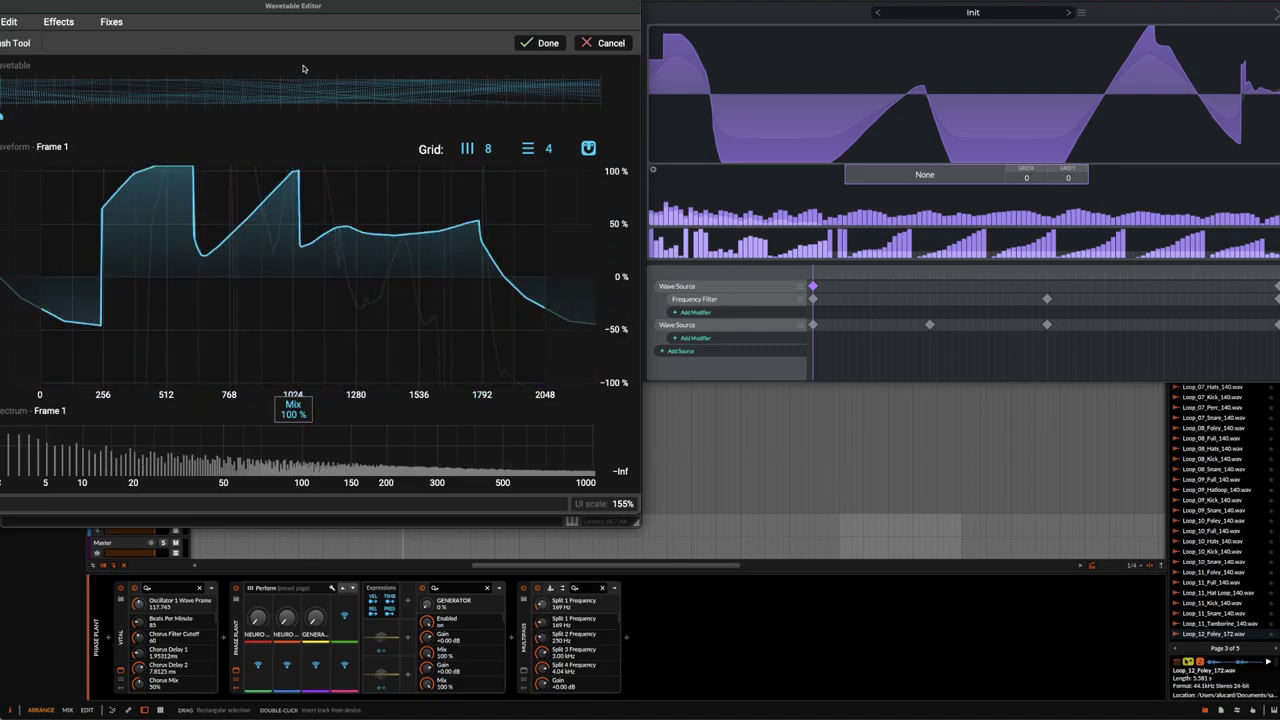
pyautogui.click(41, 92)
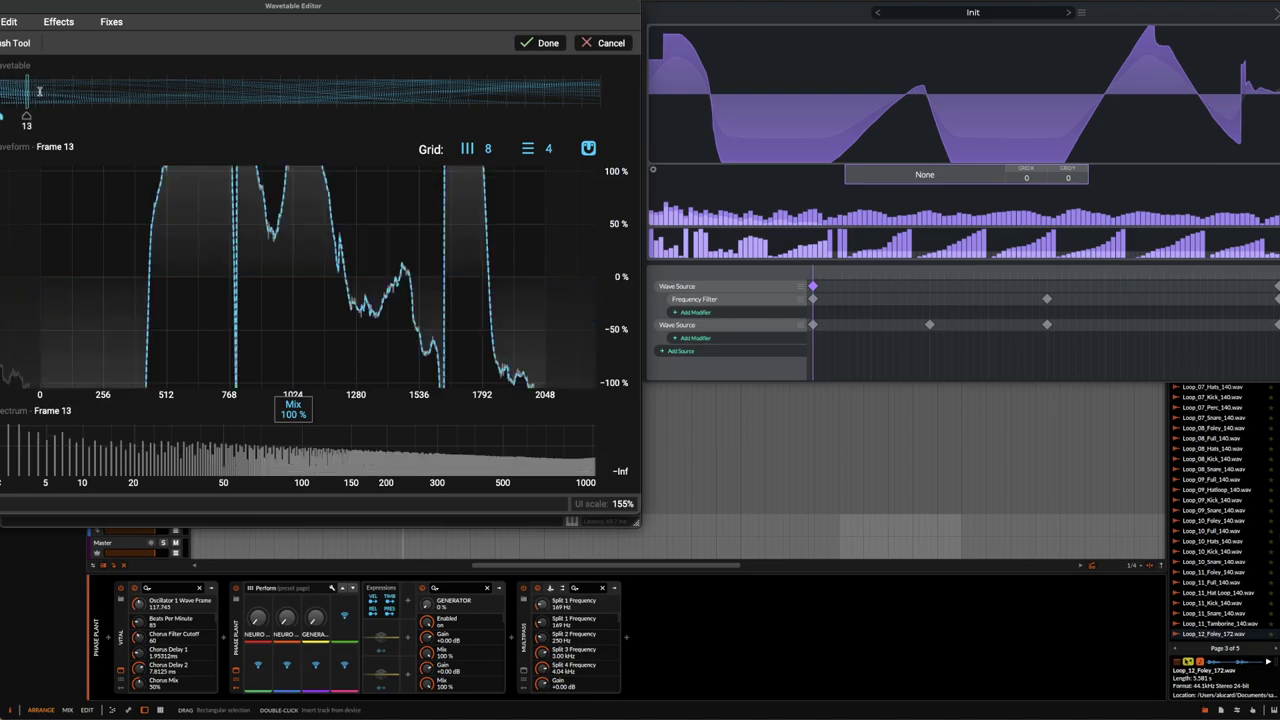
pyautogui.moveTo(38, 116); pyautogui.dragTo(2, 116)
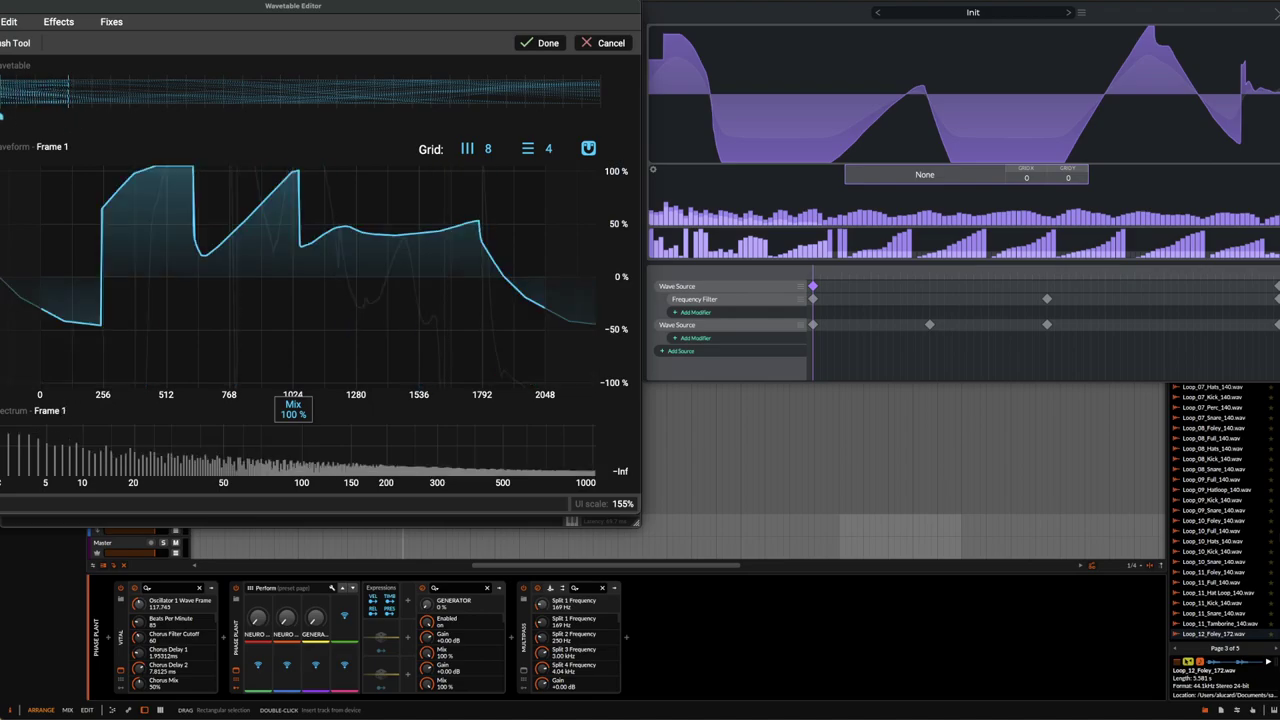
# Redraw frame 138 smoothly with a flat left step, preview the morph, and add a Vital keyframe.
pyautogui.click(321, 118)
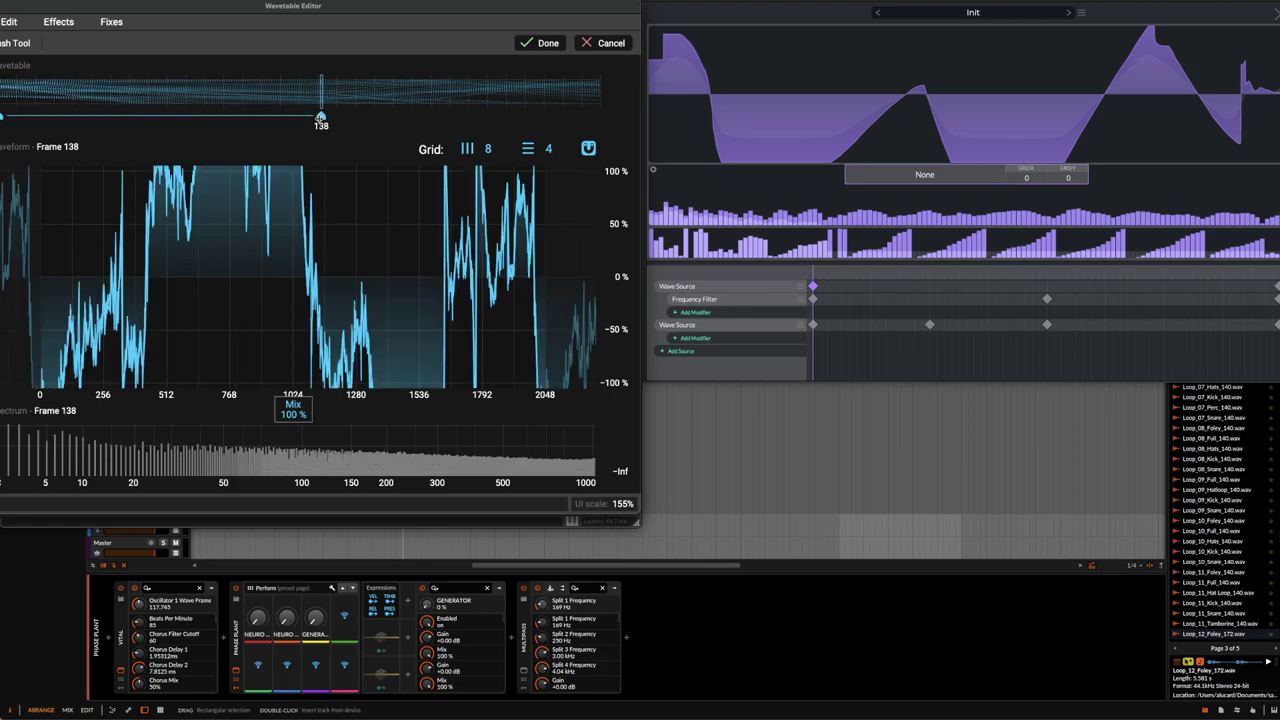
pyautogui.moveTo(32, 214)
pyautogui.mouseDown()
pyautogui.moveTo(191, 386)
pyautogui.moveTo(592, 280)
pyautogui.mouseUp()
pyautogui.moveTo(170, 290); pyautogui.dragTo(100, 290)
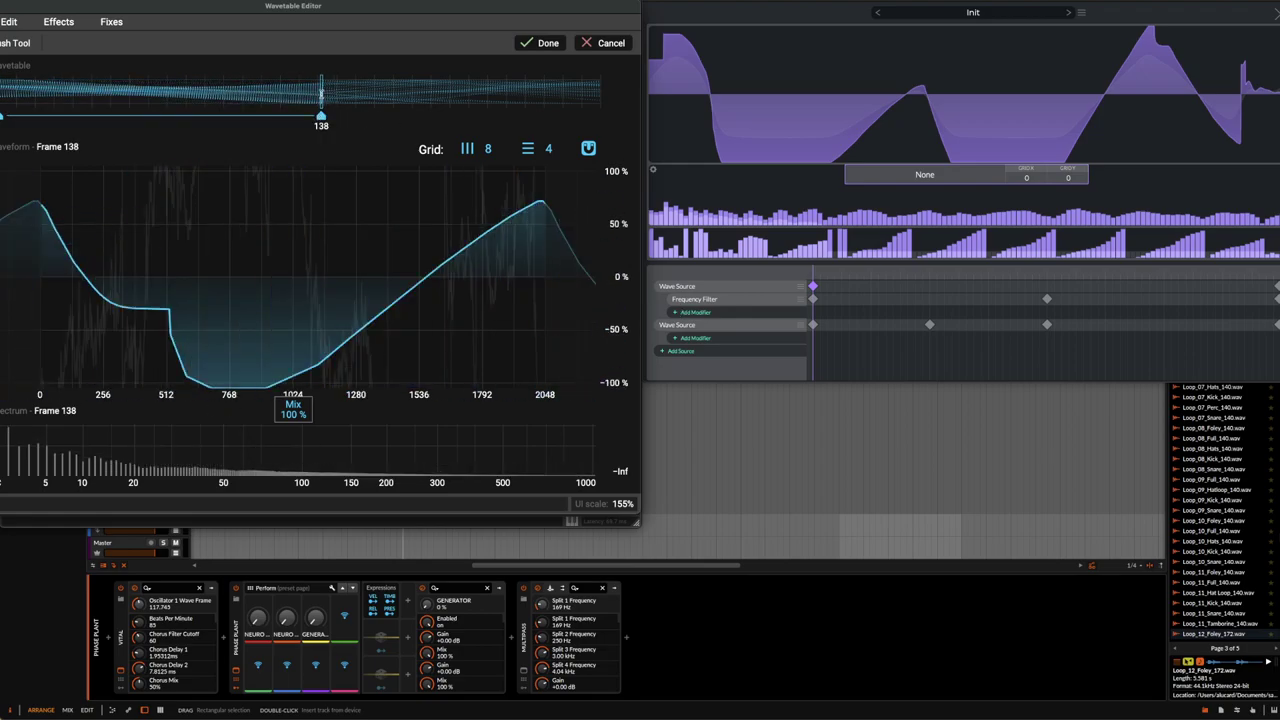
pyautogui.moveTo(321, 92); pyautogui.dragTo(251, 94)
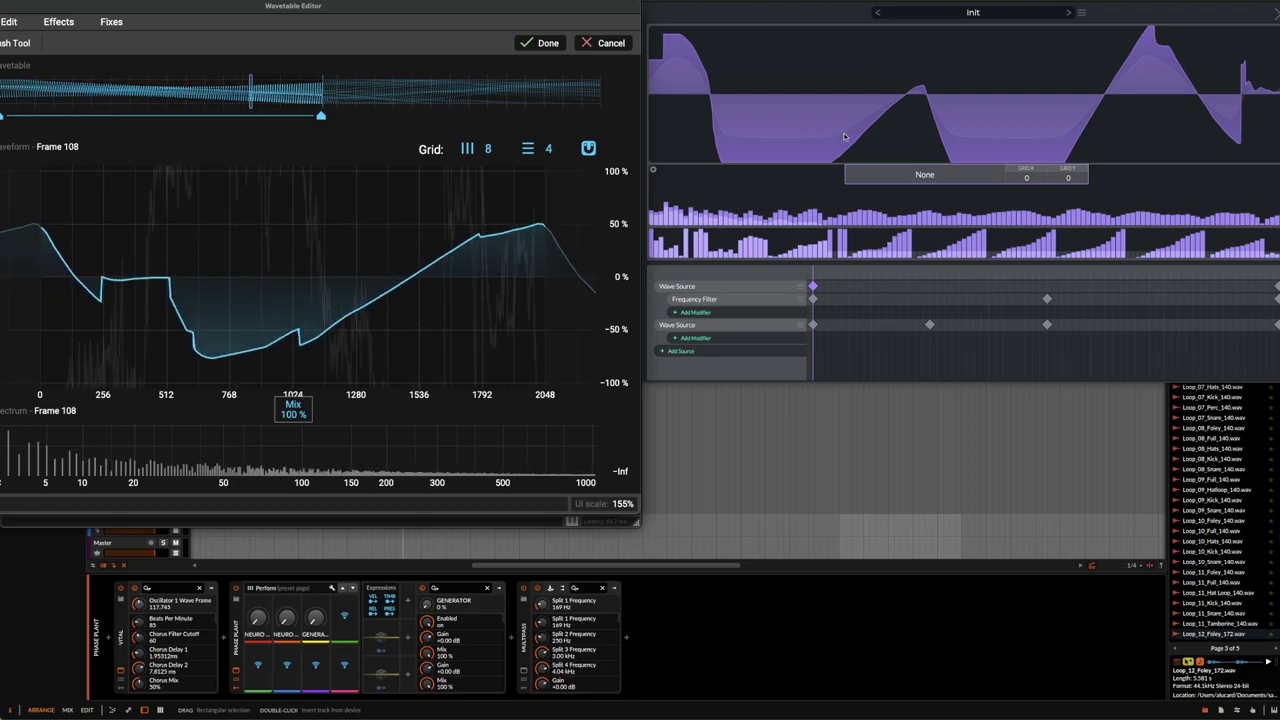
pyautogui.press('Return')
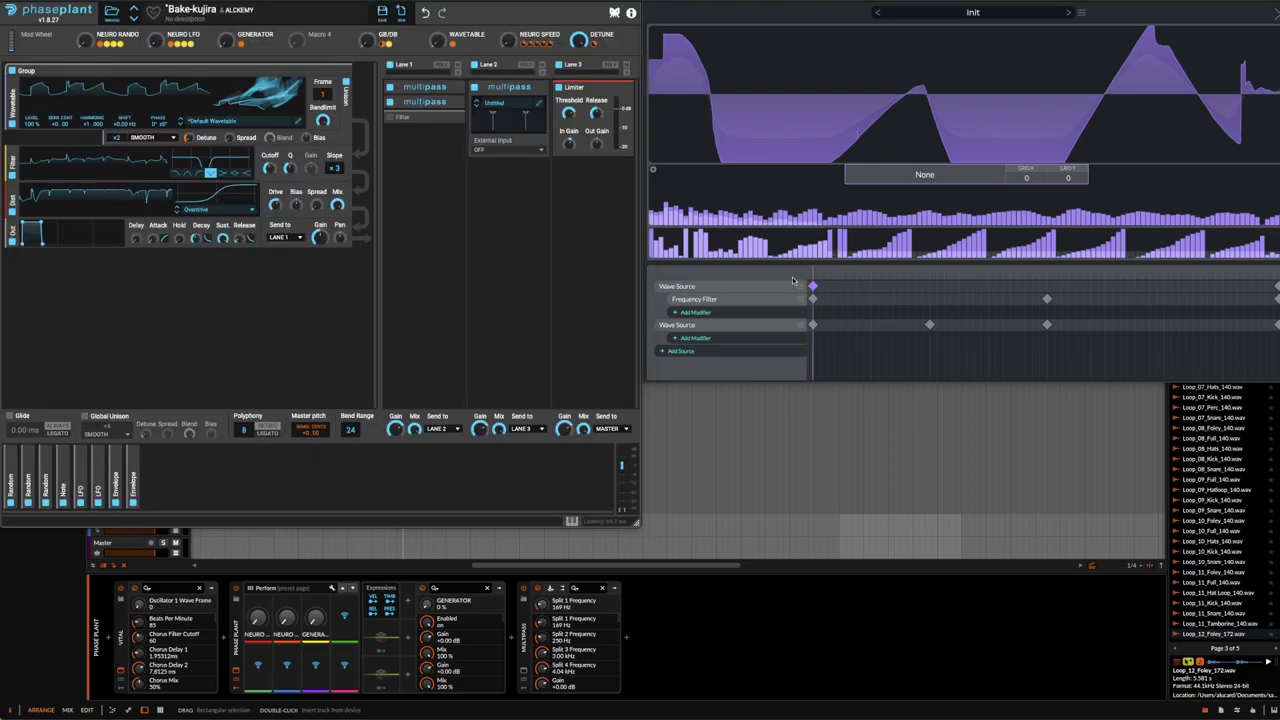
pyautogui.click(1150, 287)
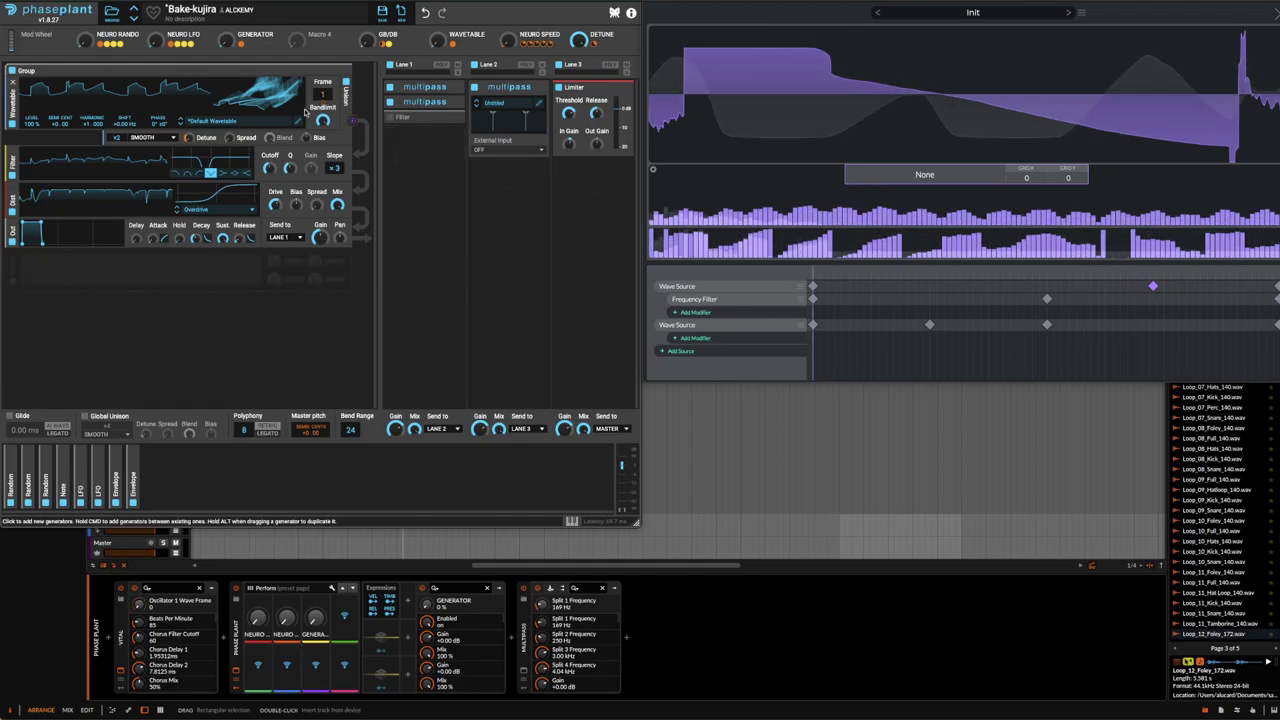
# Reopen Phase Plant's Wavetable Editor on the Bake-kujira table.
pyautogui.click(245, 95)
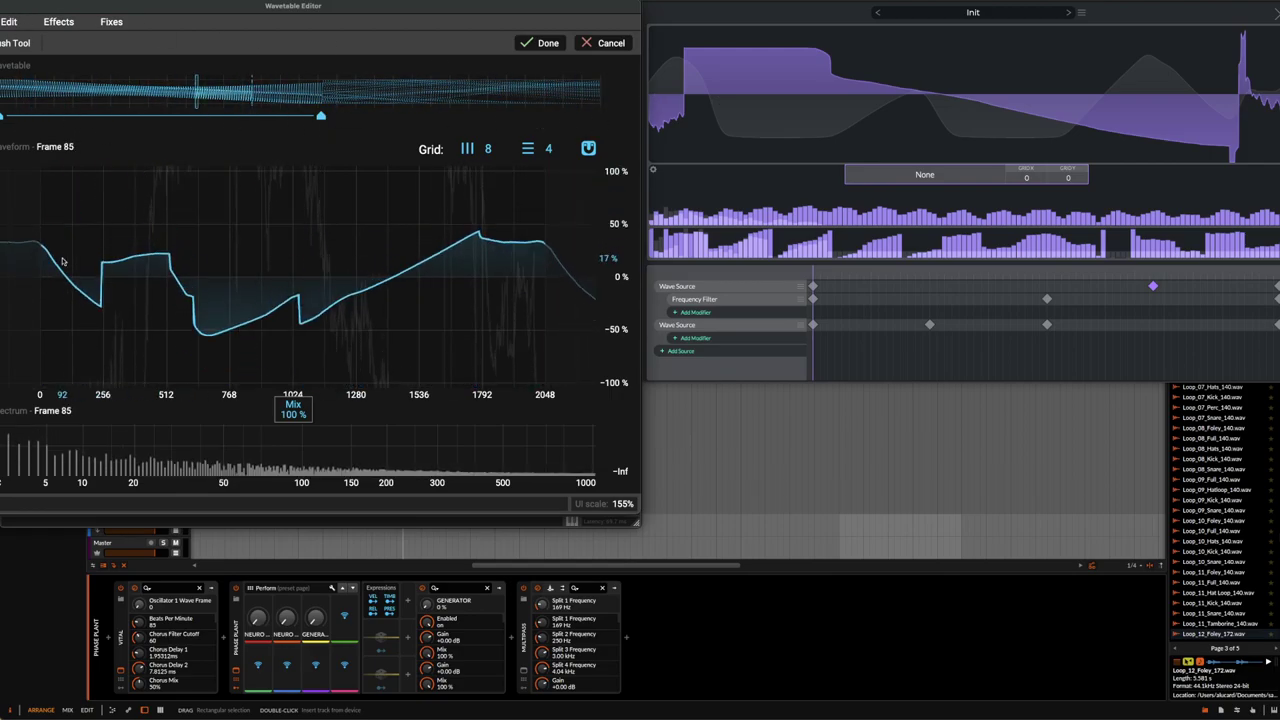
# Try the Filter Tool and browse wavetable effects, then cancel so frame 1 stays unchanged.
pyautogui.press('f')
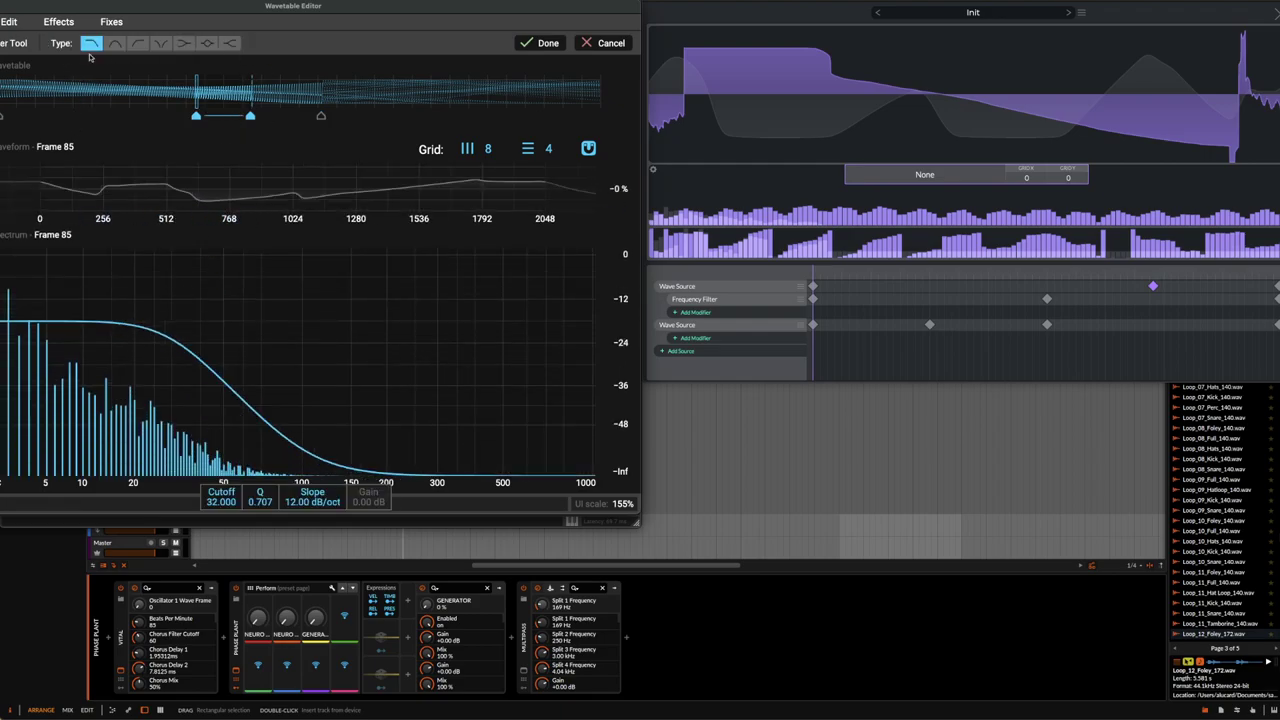
pyautogui.click(58, 21)
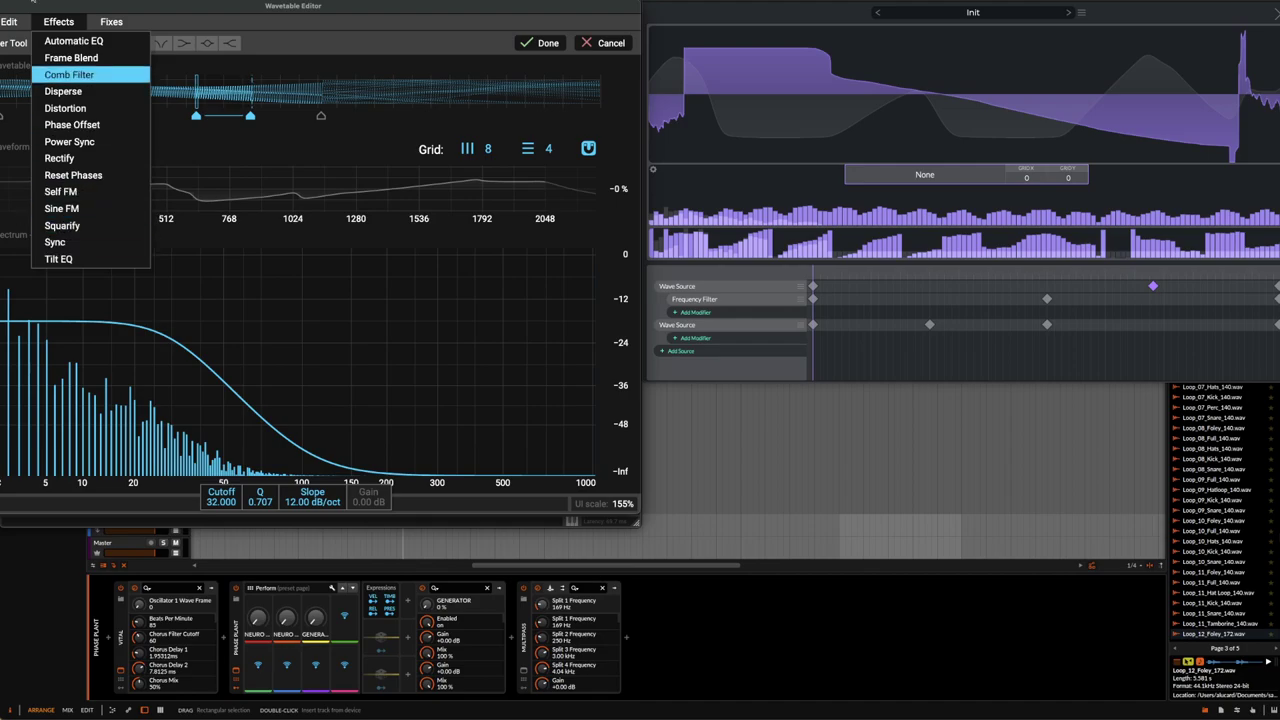
pyautogui.click(302, 18)
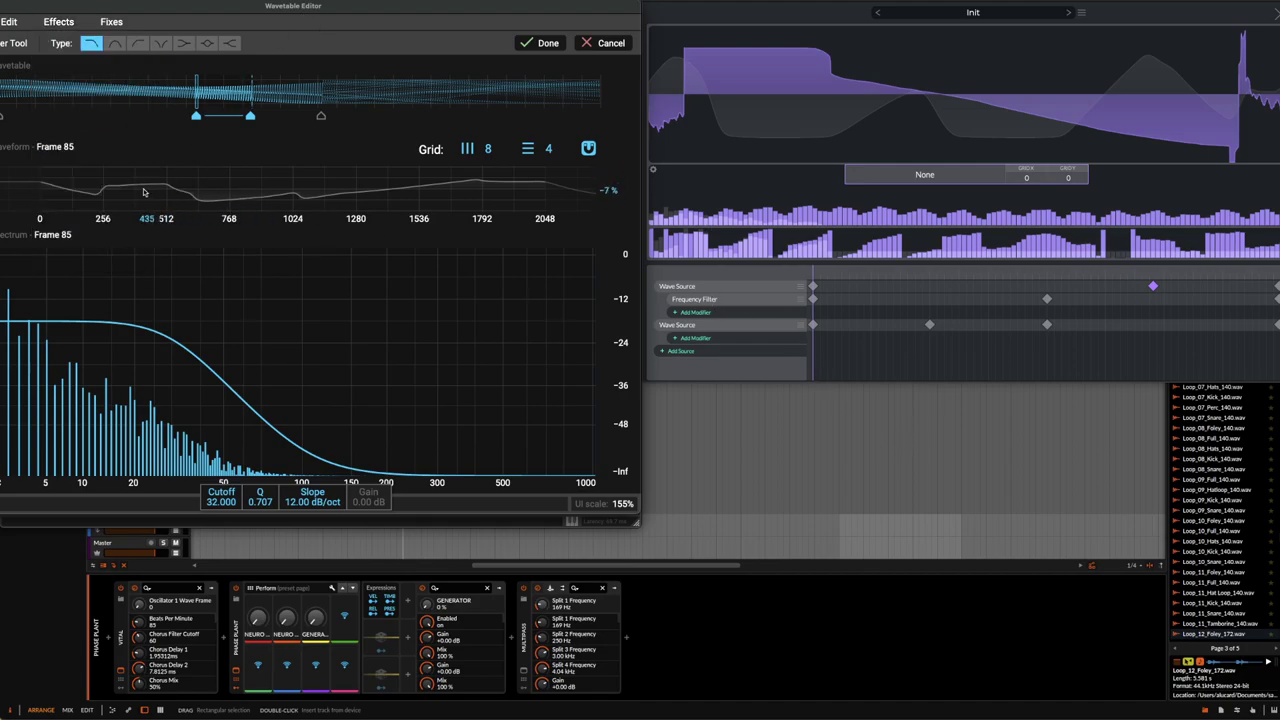
pyautogui.click(196, 104)
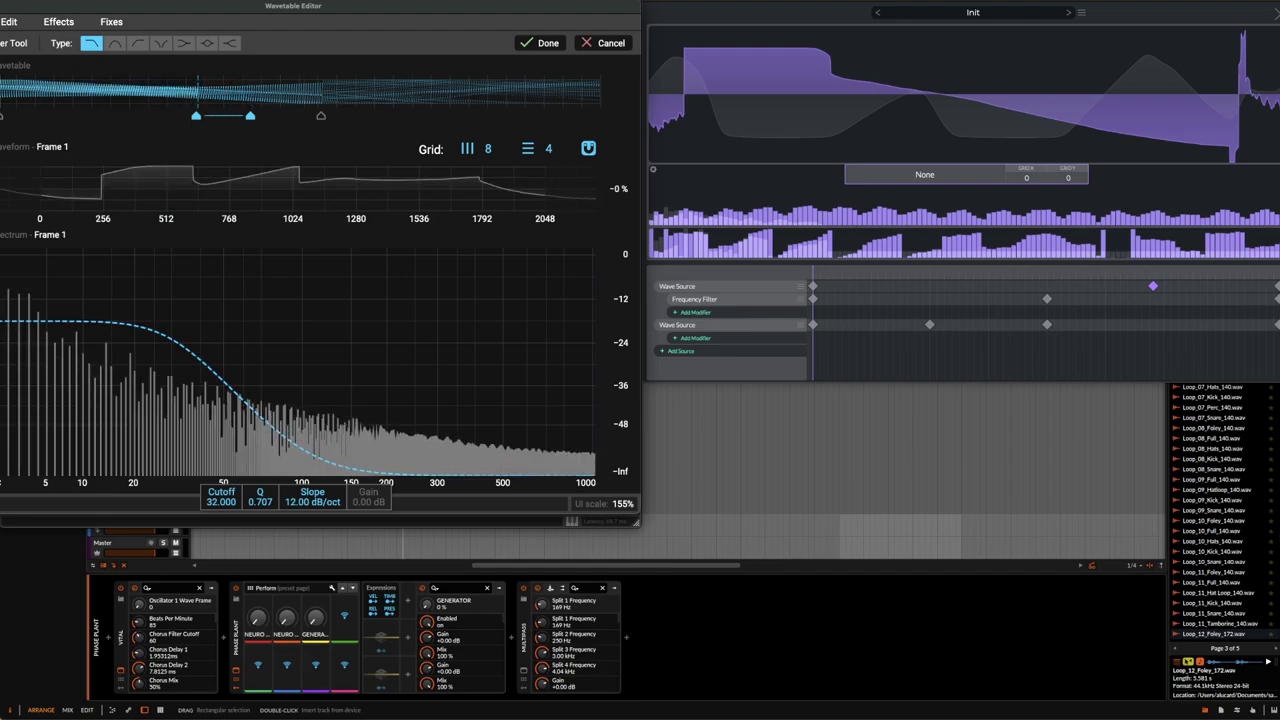
pyautogui.click(594, 44)
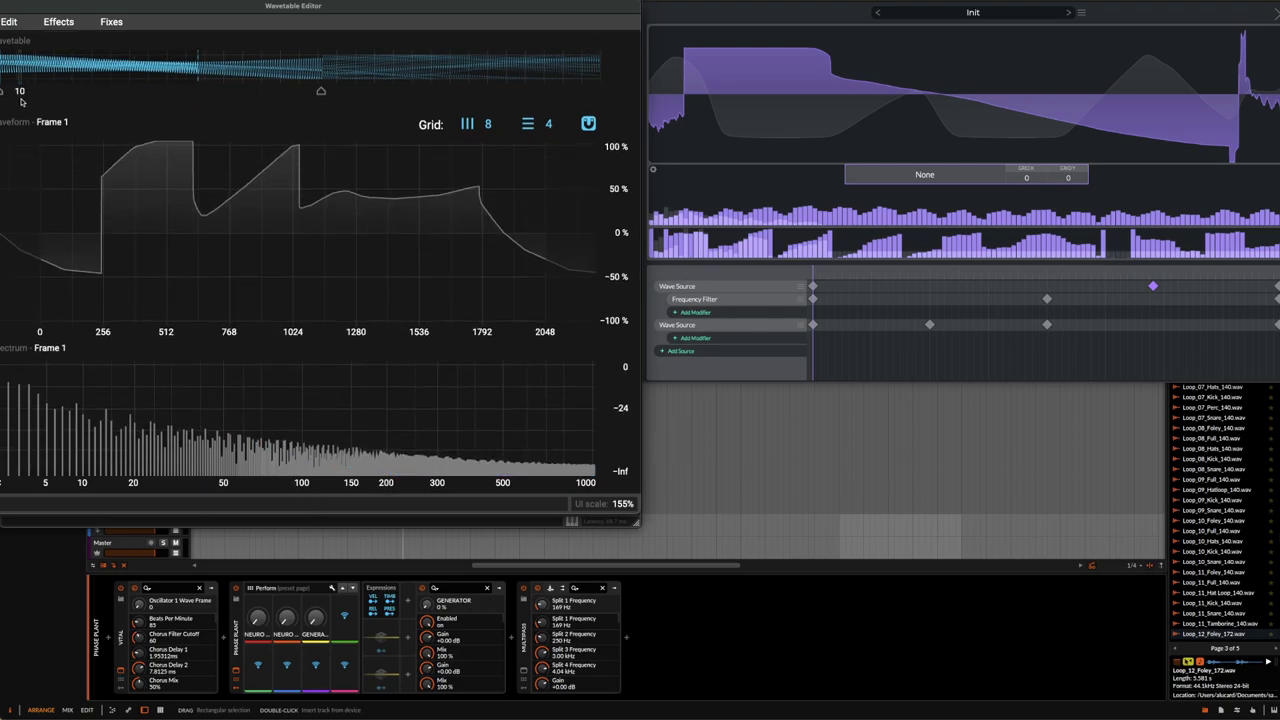
# Close Phase Plant's Wavetable Editor to reveal the Bake-kujira patch's Wavetable, Filter, Dist and Out modules.
pyautogui.press('Escape')
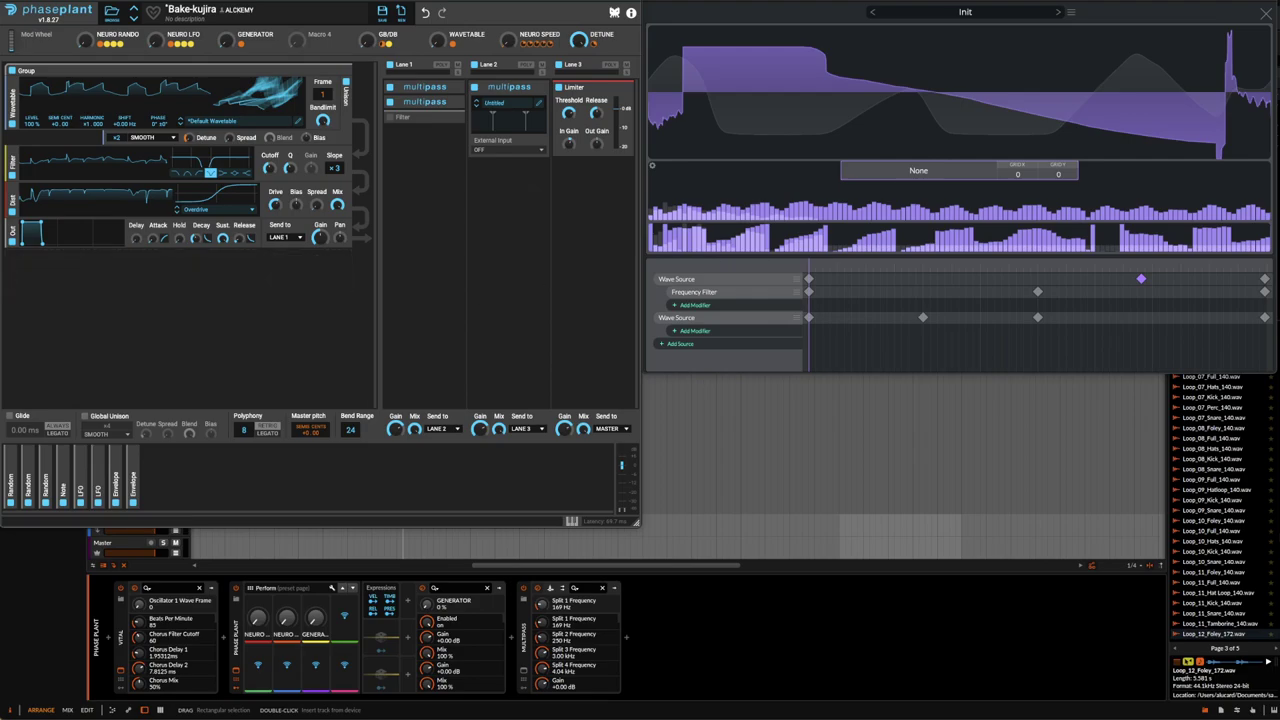
# In Safari, load youtube and open the latest video on your own channel.
pyautogui.press('super+Tab')
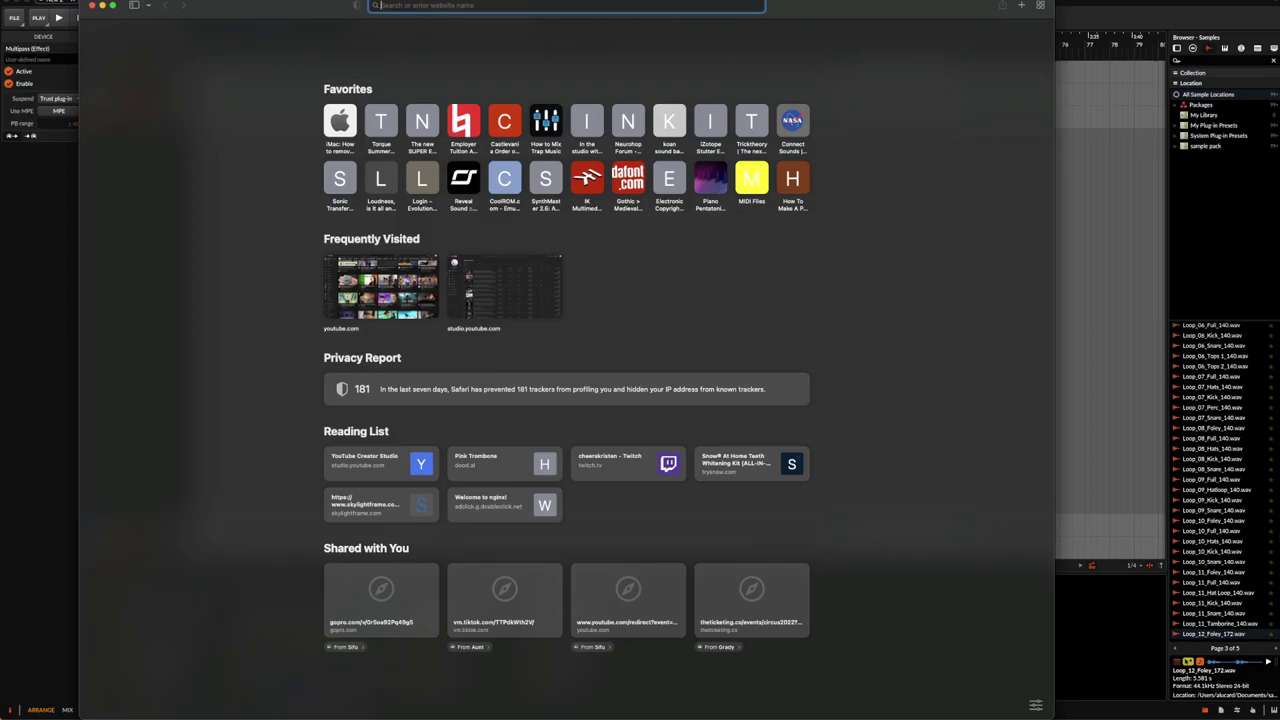
pyautogui.click(960, 114)
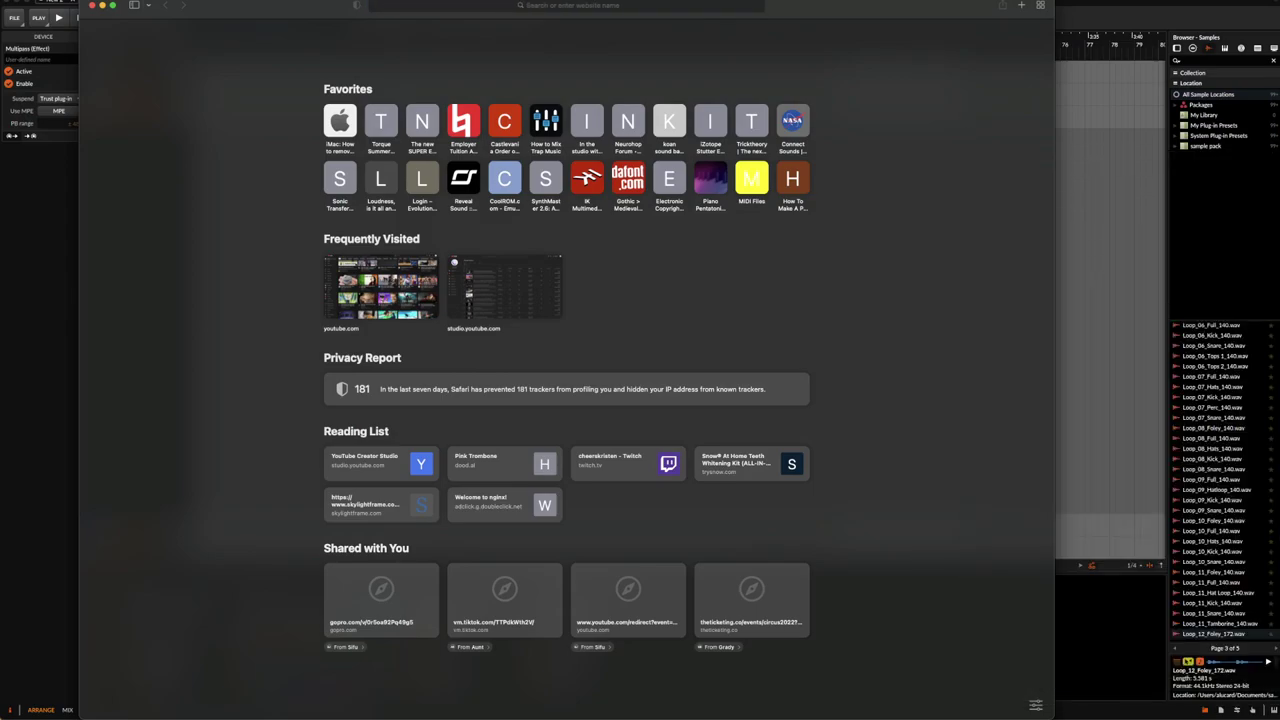
pyautogui.click(521, 9)
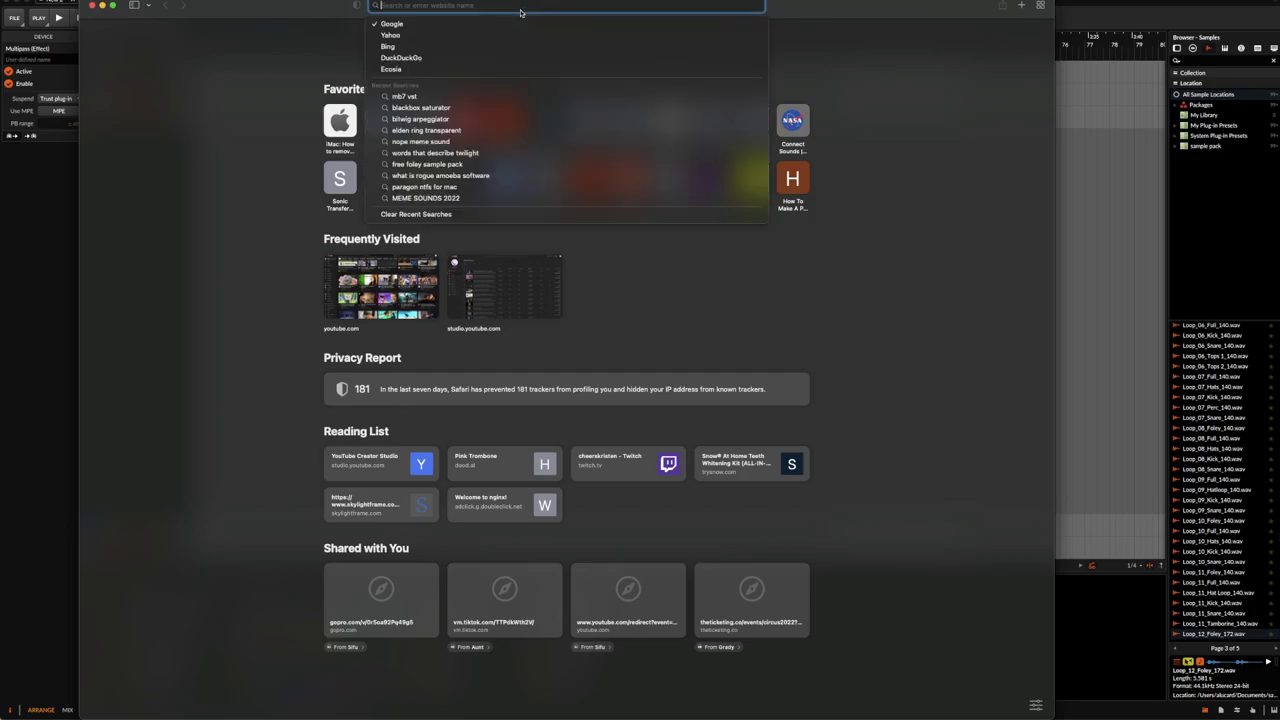
pyautogui.write('youtube.com')
pyautogui.press('Return')
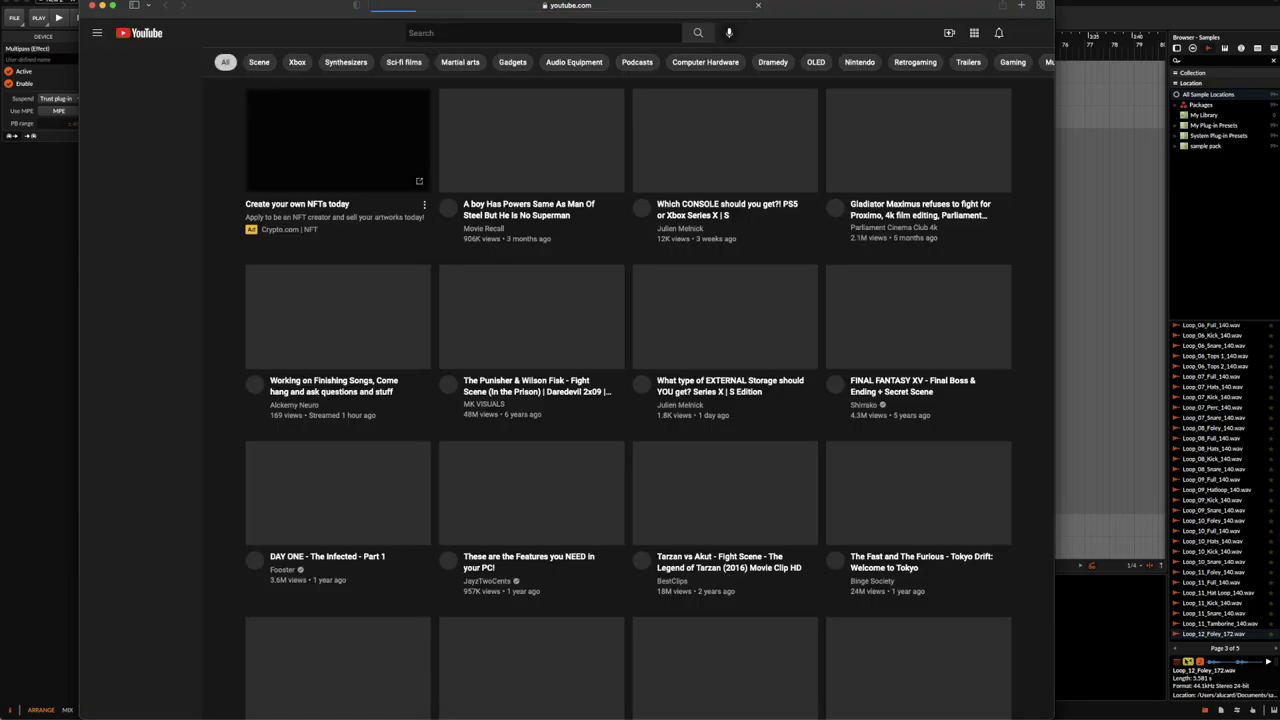
pyautogui.click(1029, 33)
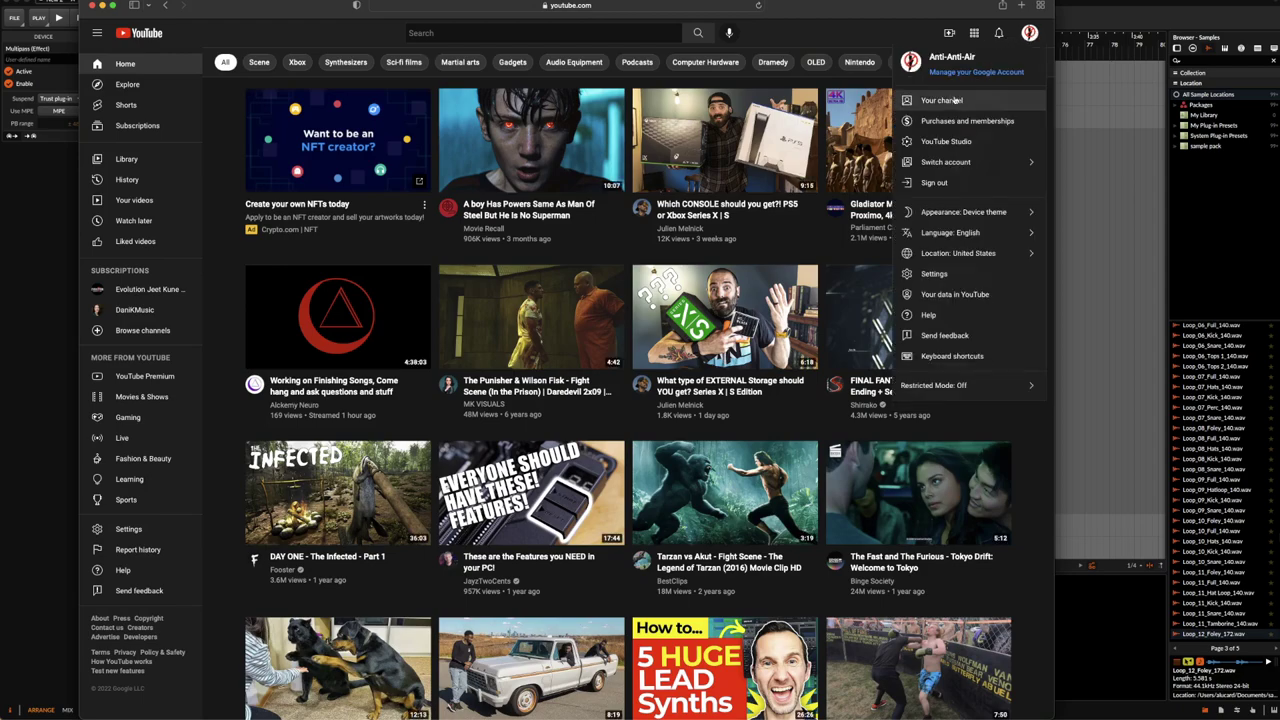
pyautogui.click(955, 101)
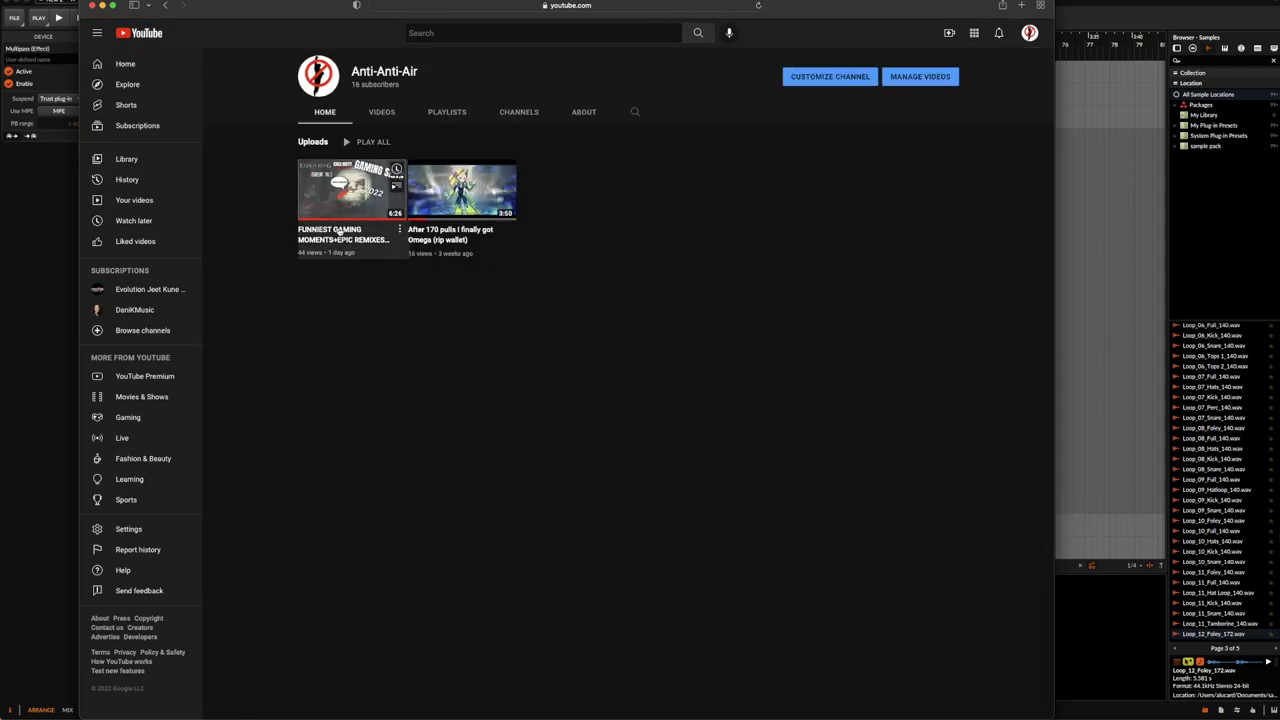
pyautogui.click(340, 231)
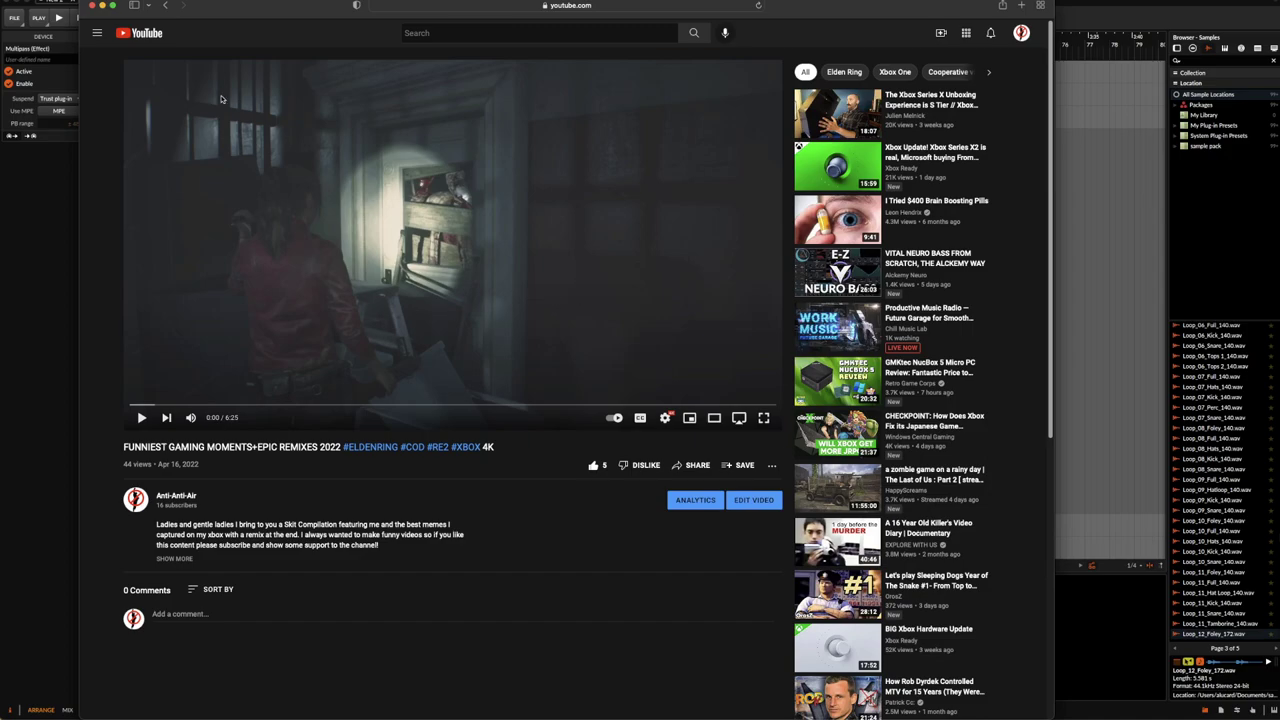
# Close Safari and bring the Phase Plant window back to the front.
pyautogui.click(102, 5)
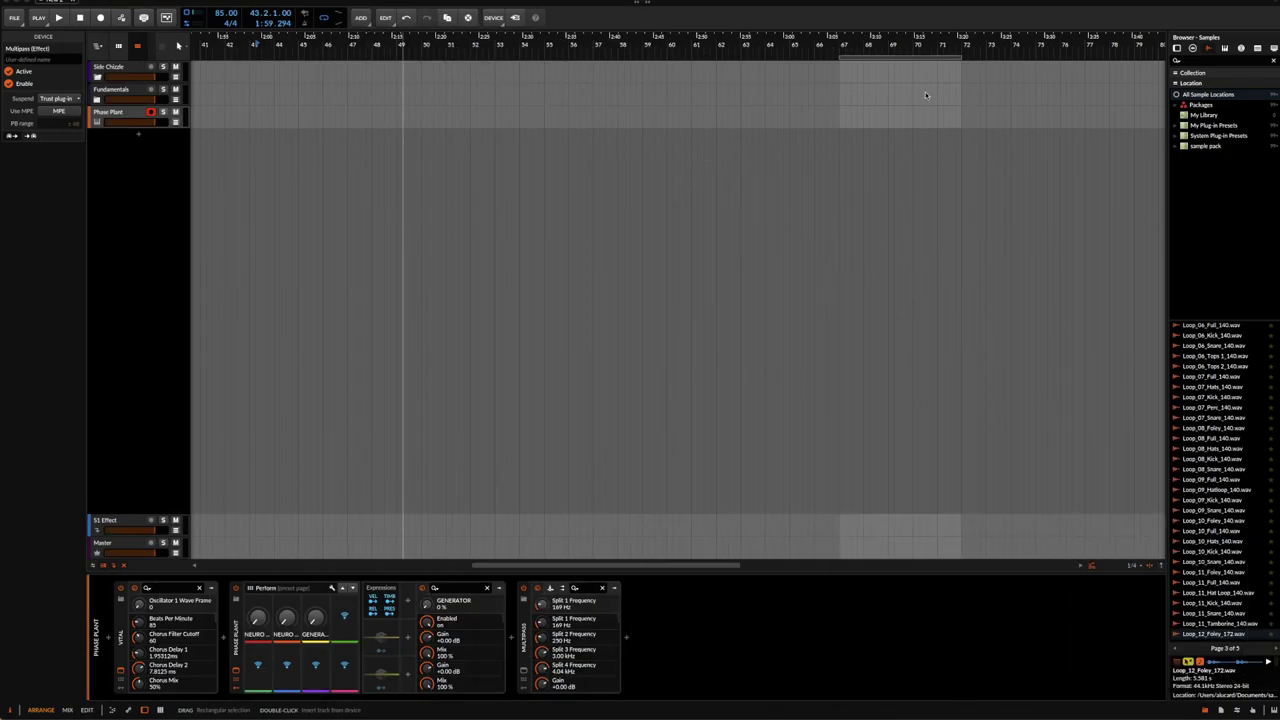
pyautogui.hscroll(-1, 513, 118)
pyautogui.click(513, 118)
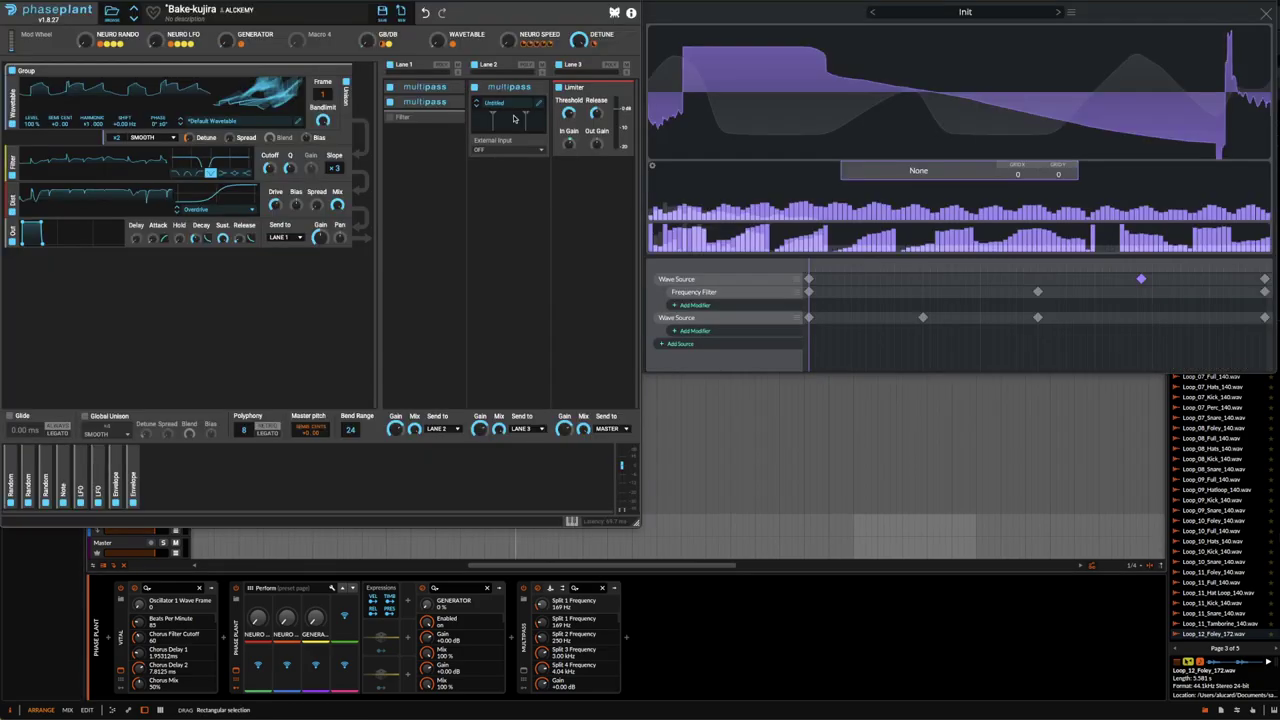